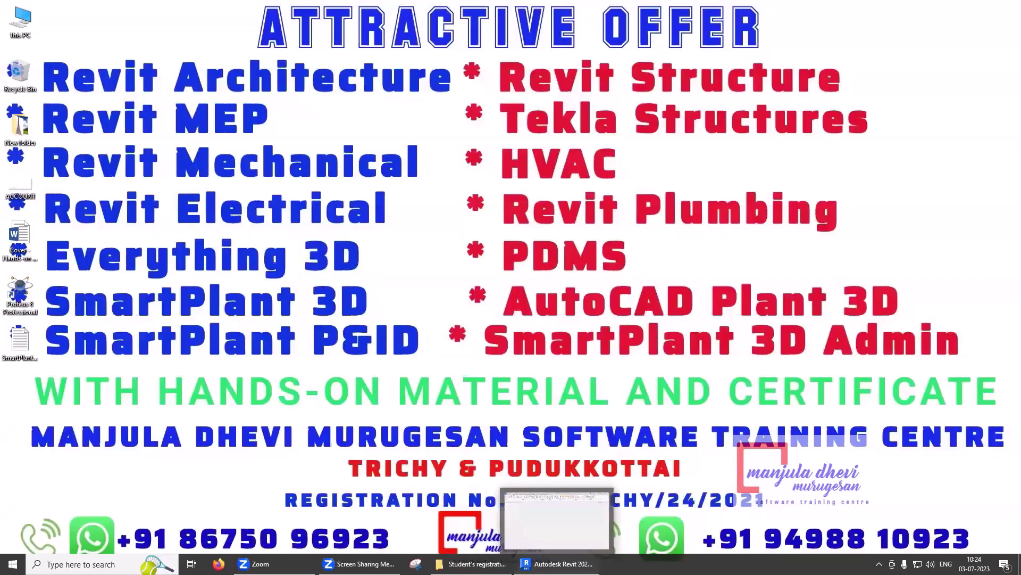
Bring the Revit model showing the 4 - Plumbing floor plan to the front
click(556, 564)
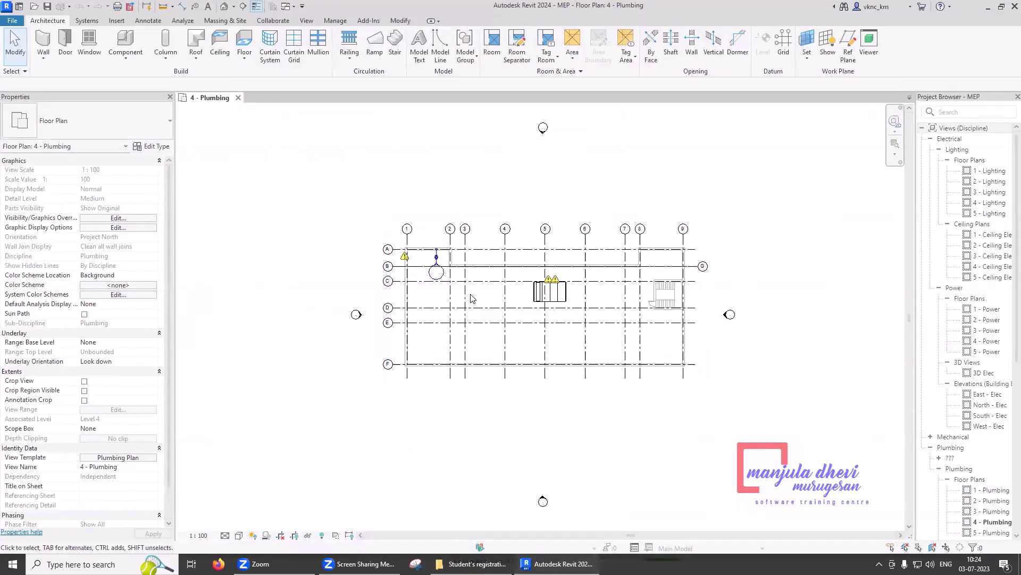
Open the 1 - Plumbing floor plan and zoom into the sinks and PVC pipework
scroll(471, 298, up, 1)
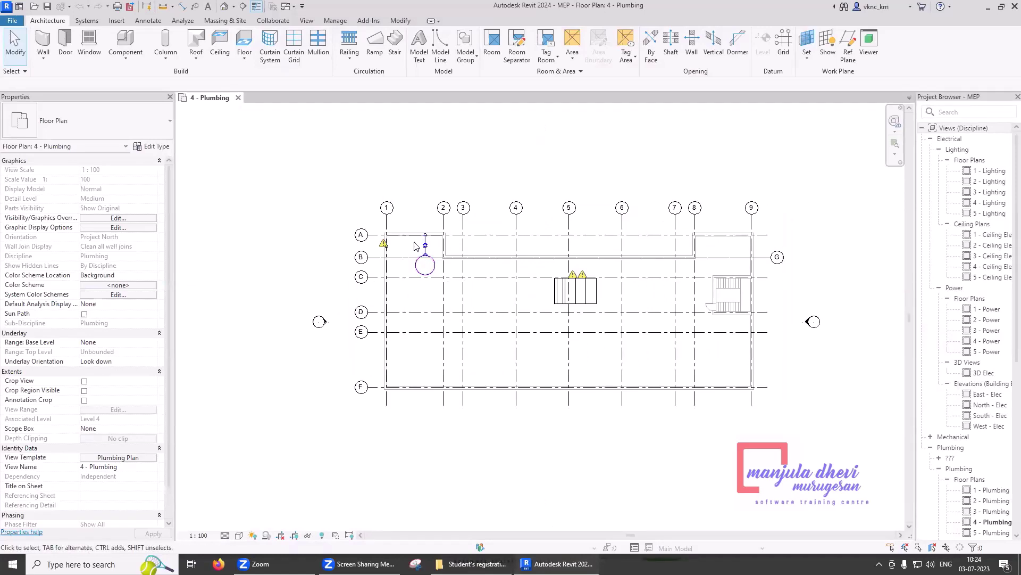
scroll(445, 254, up, 2)
scroll(445, 254, up, 4)
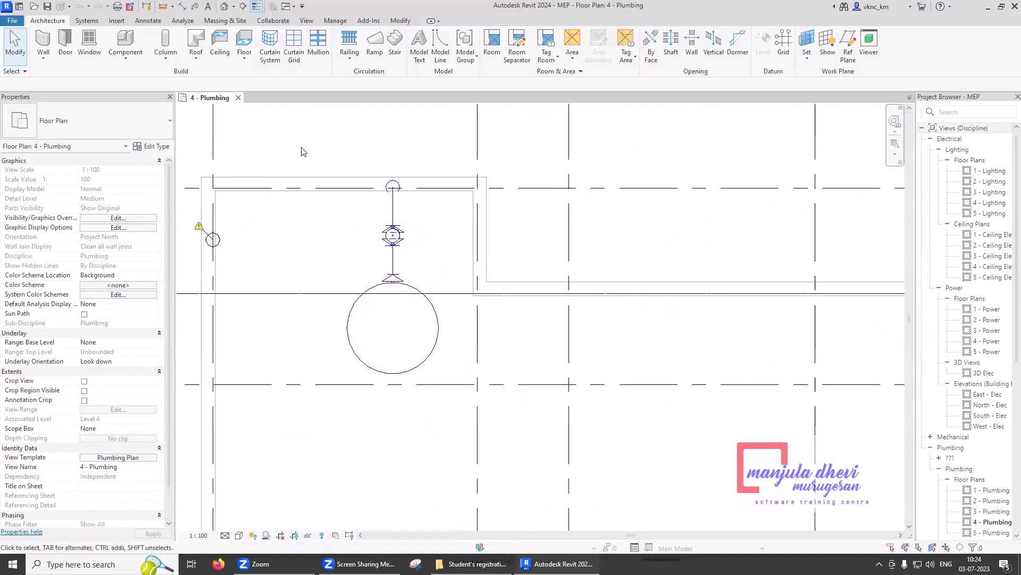
click(988, 490)
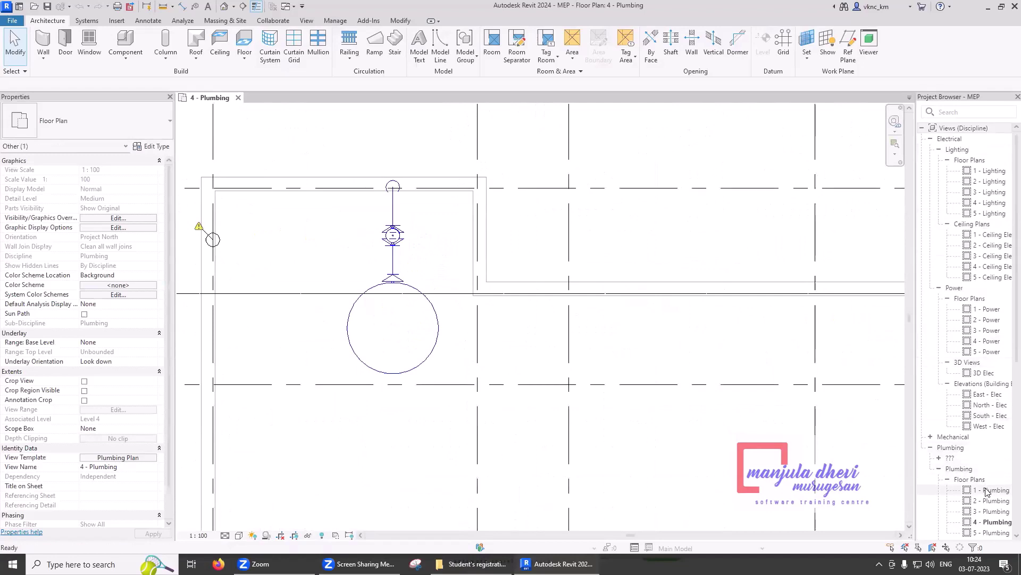
scroll(402, 325, up, 2)
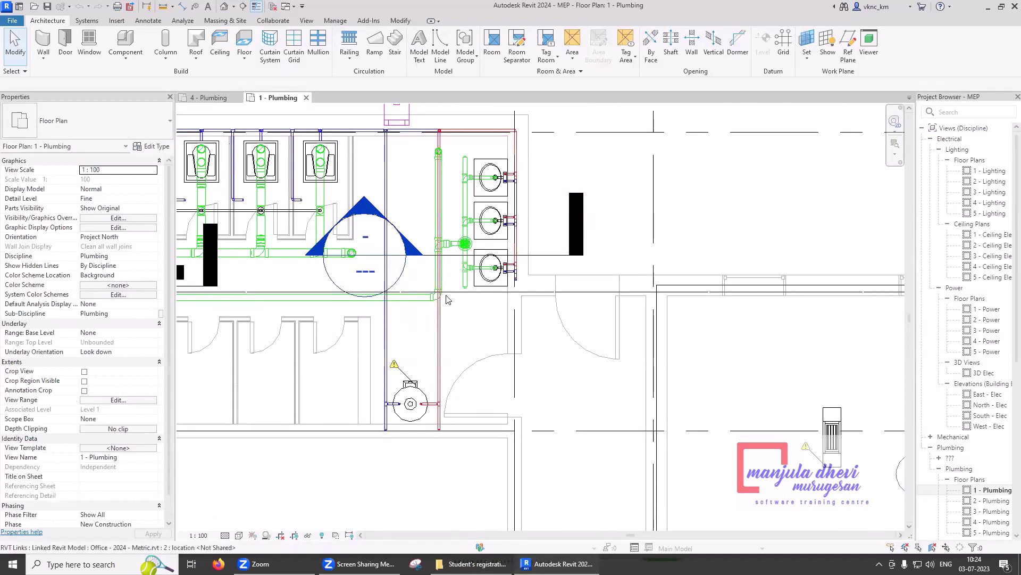
scroll(440, 342, up, 1)
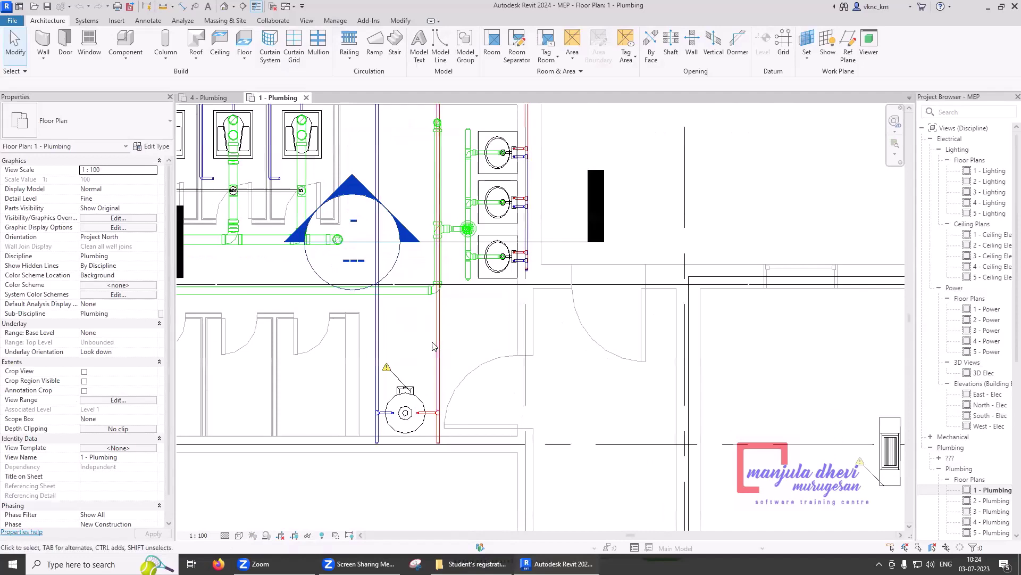
scroll(380, 319, down, 3)
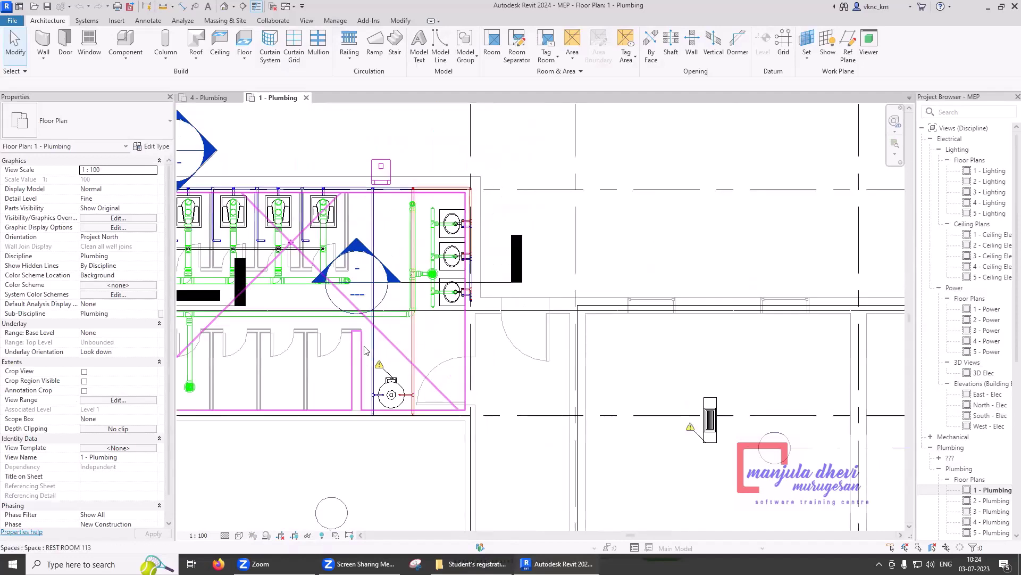
scroll(400, 190, up, 4)
scroll(400, 190, up, 2)
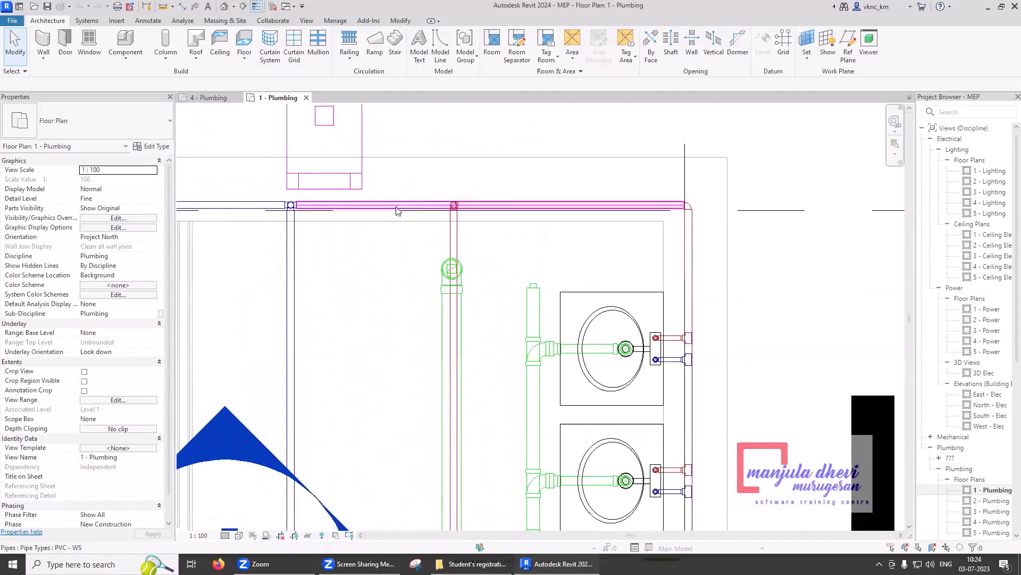
click(395, 207)
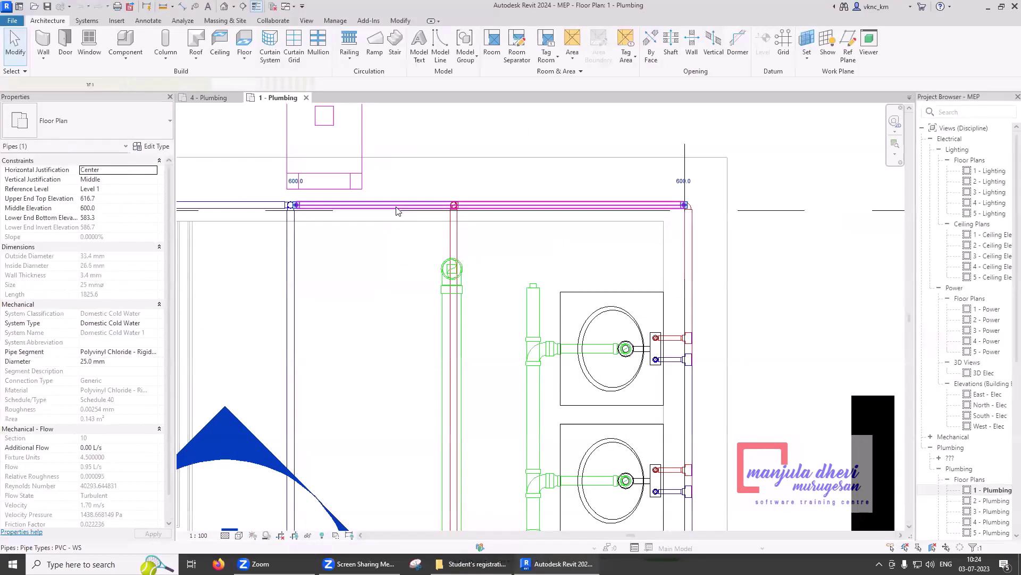
scroll(393, 213, up, 2)
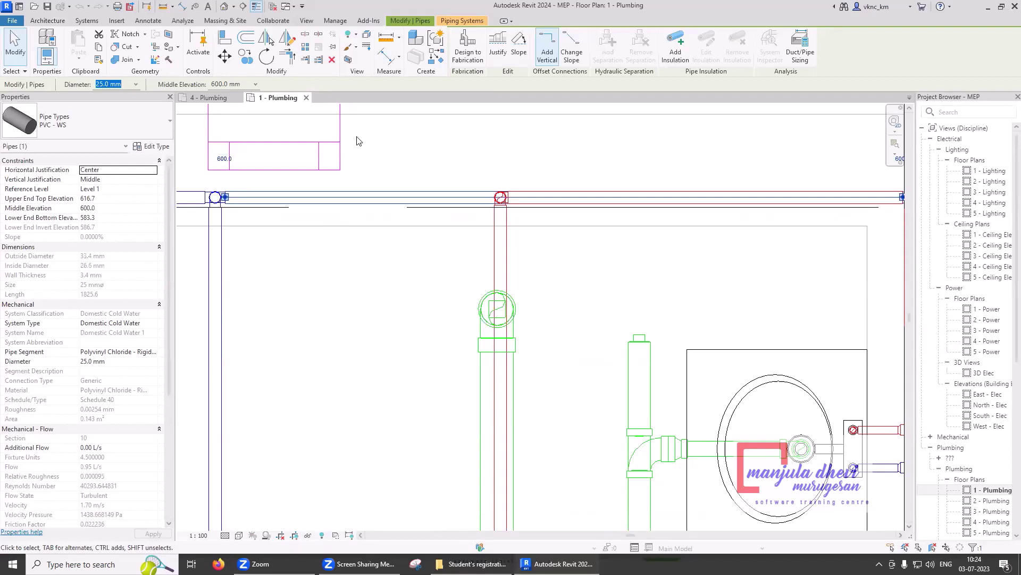
click(676, 62)
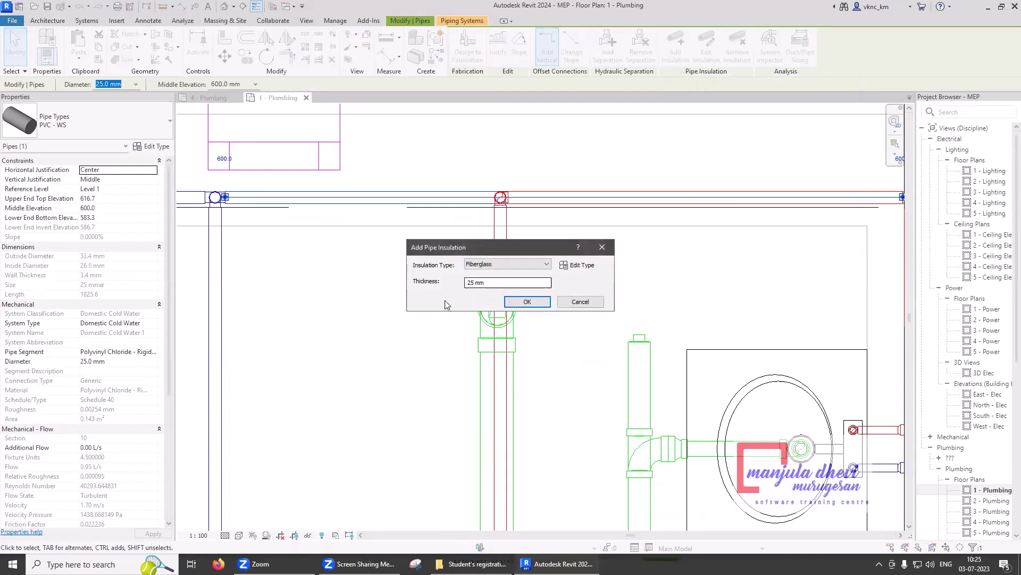
click(505, 265)
click(507, 273)
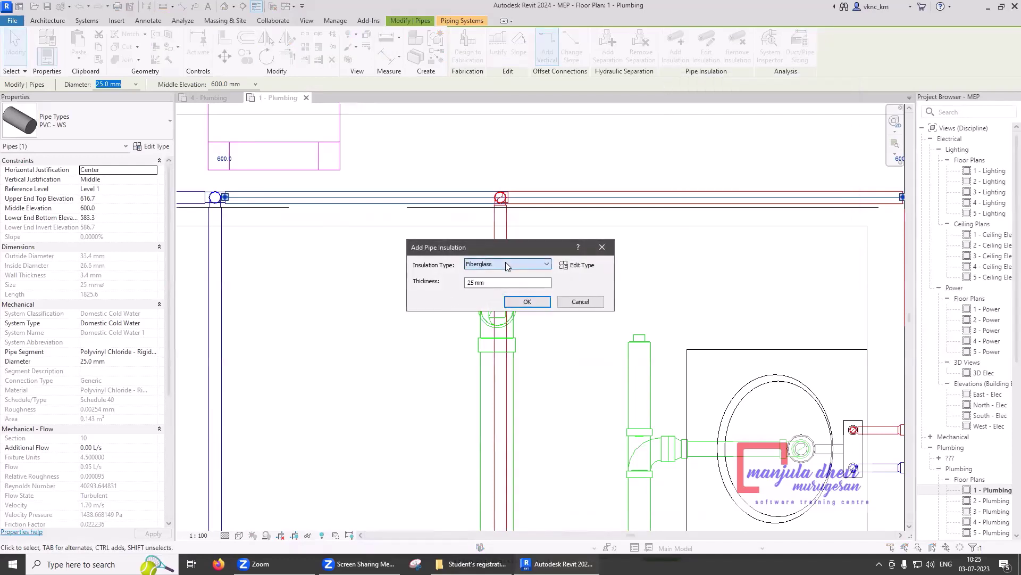
click(584, 302)
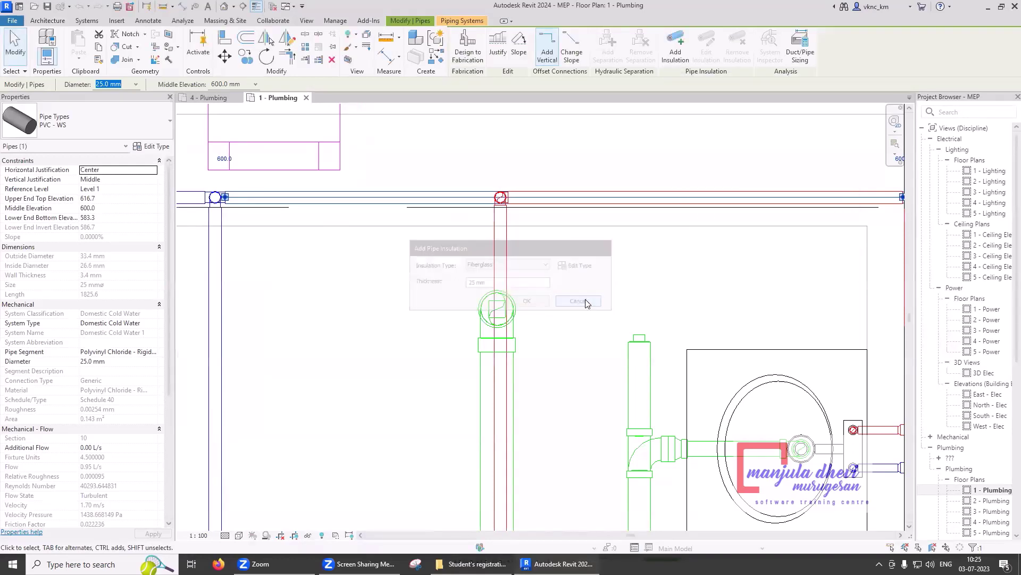
Size pipes by Velocity 1.2 m/s, Calculated Size Only, restricted to 200 mm
click(808, 62)
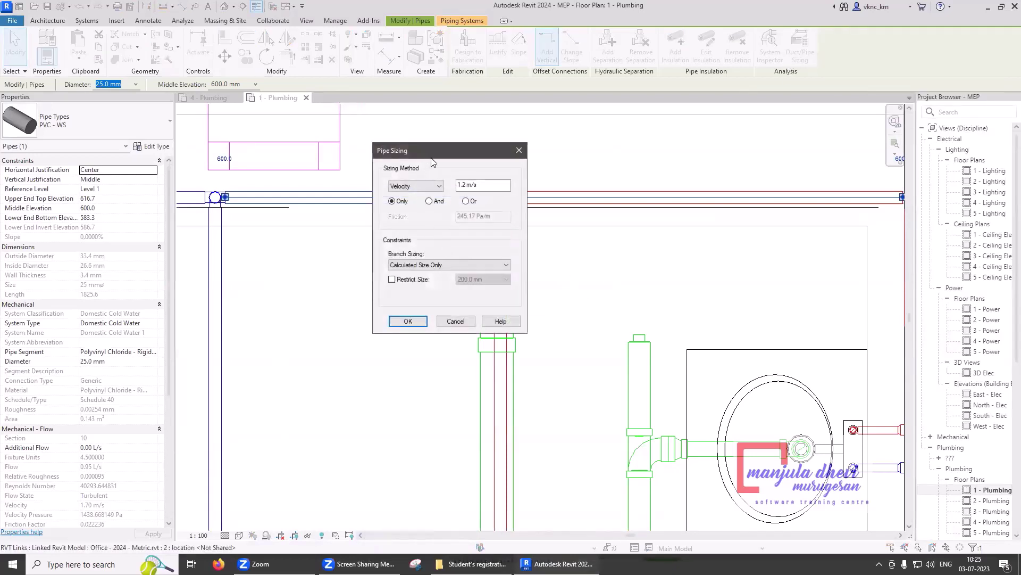
drag(445, 151, 444, 157)
click(431, 194)
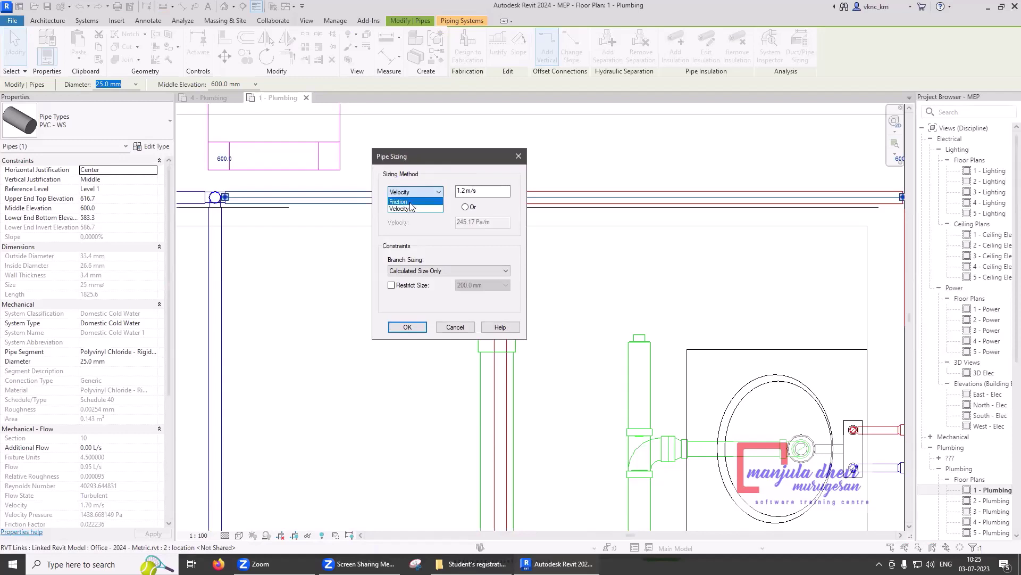
click(408, 202)
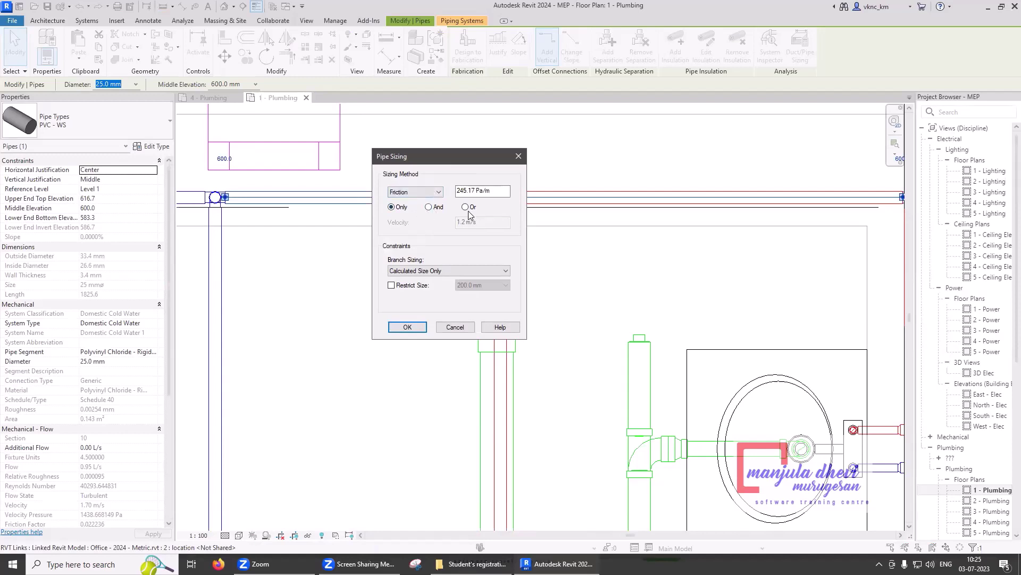
click(437, 193)
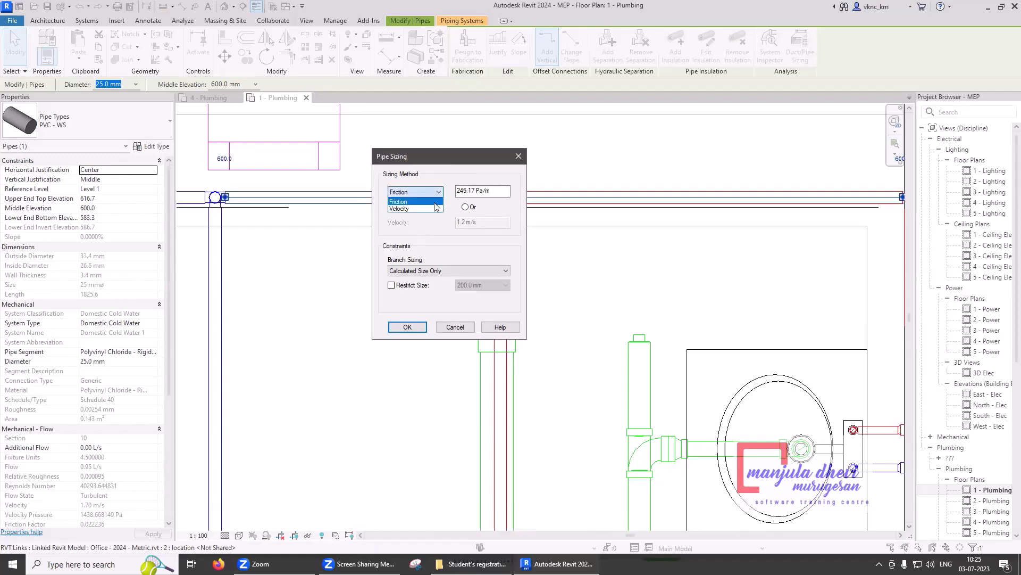
click(436, 208)
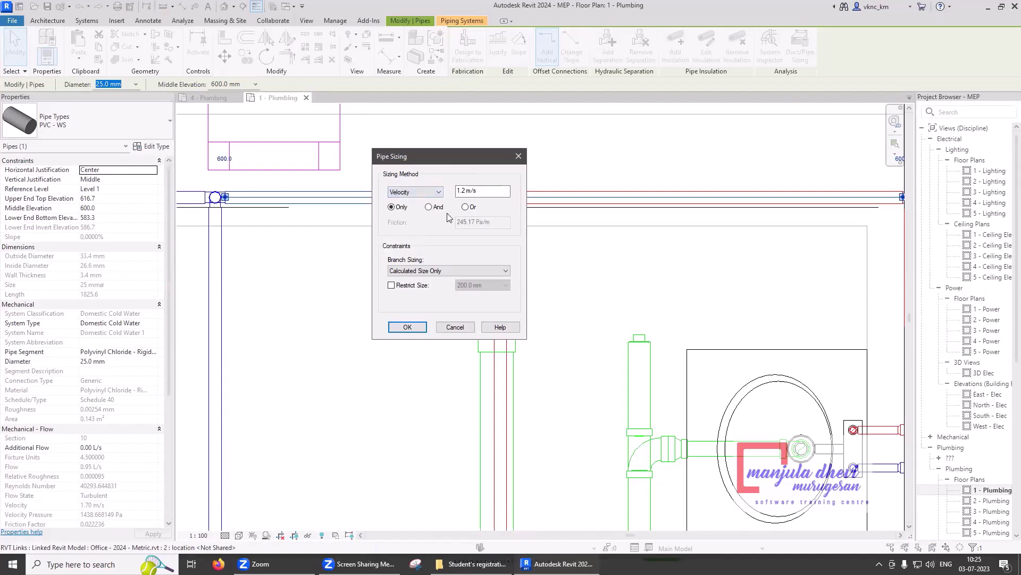
click(436, 273)
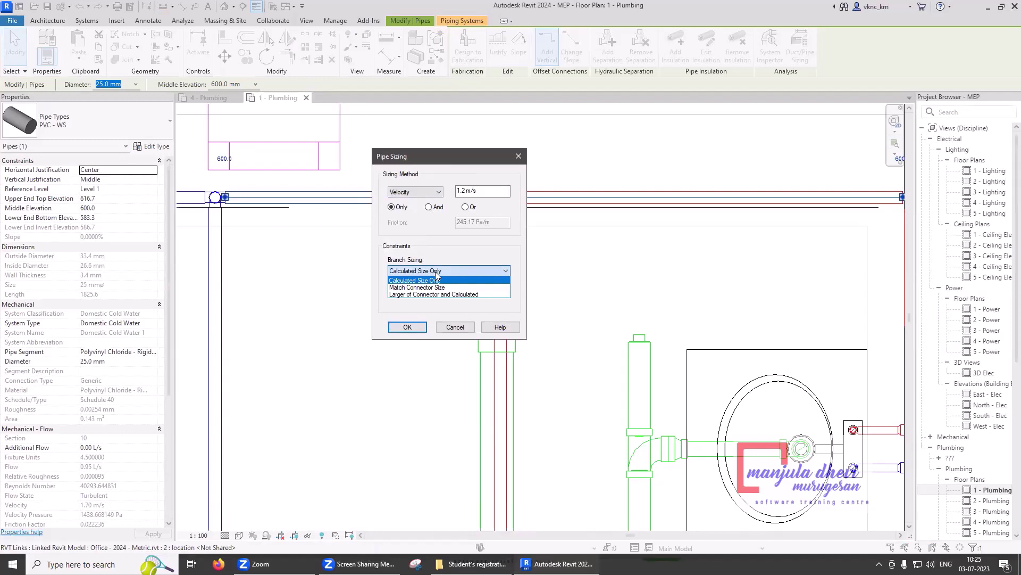
click(435, 275)
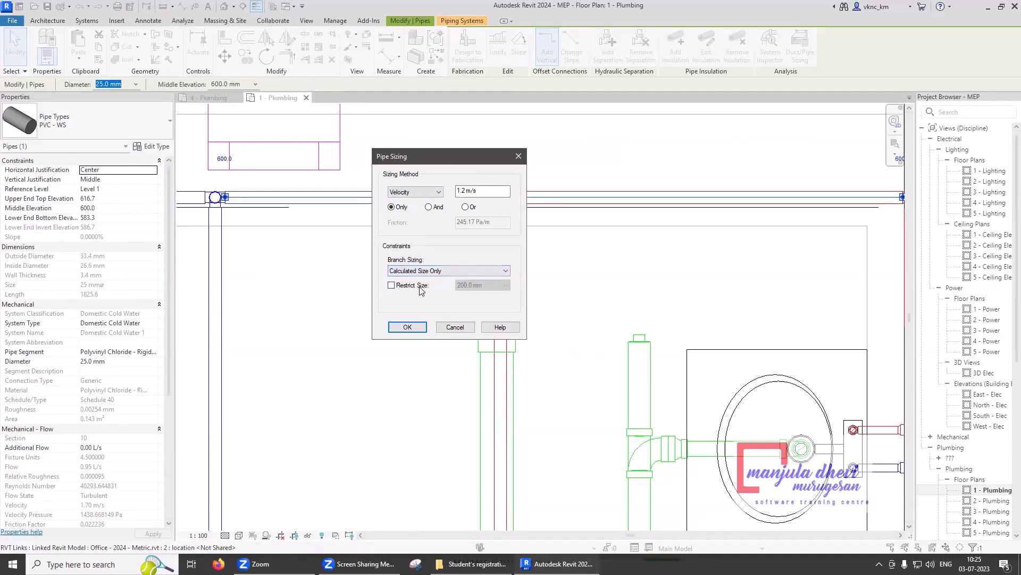
click(420, 287)
click(408, 326)
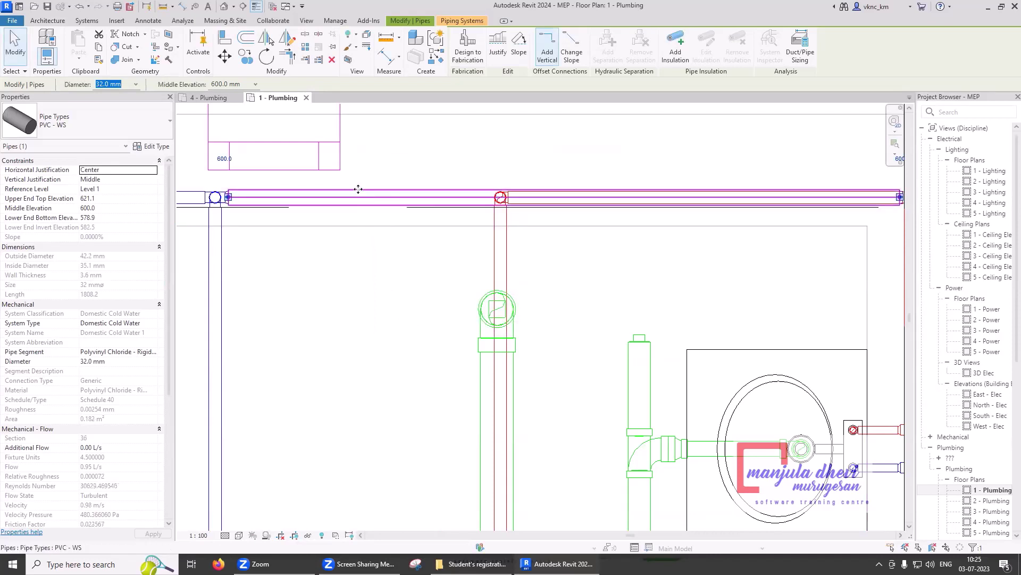
scroll(356, 178, down, 2)
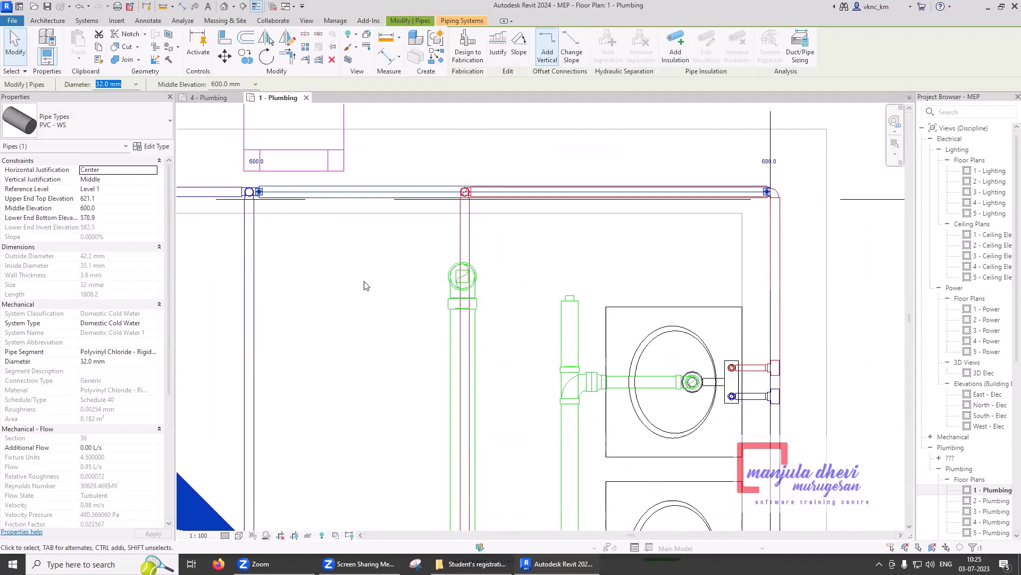
click(256, 252)
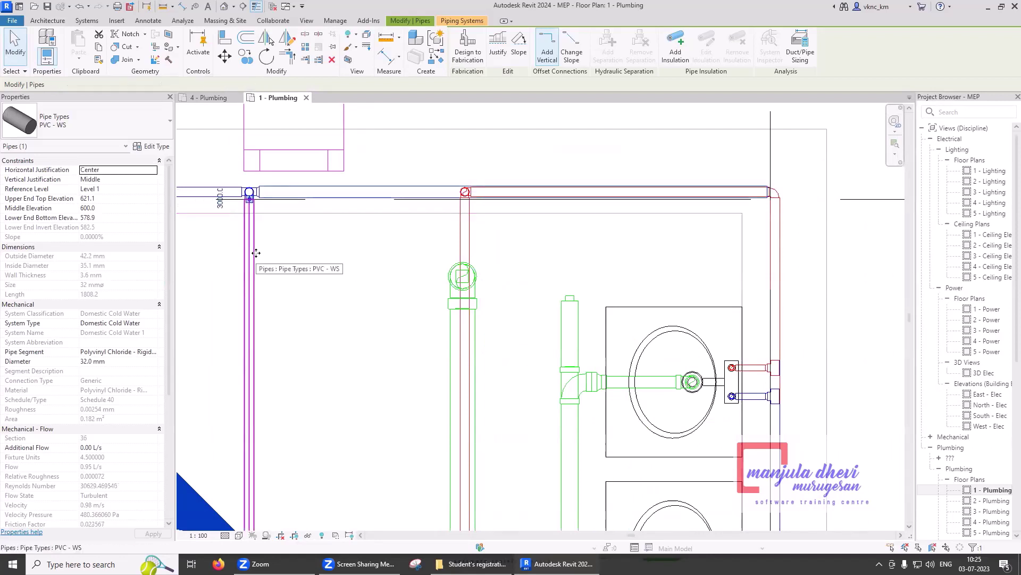
click(328, 208)
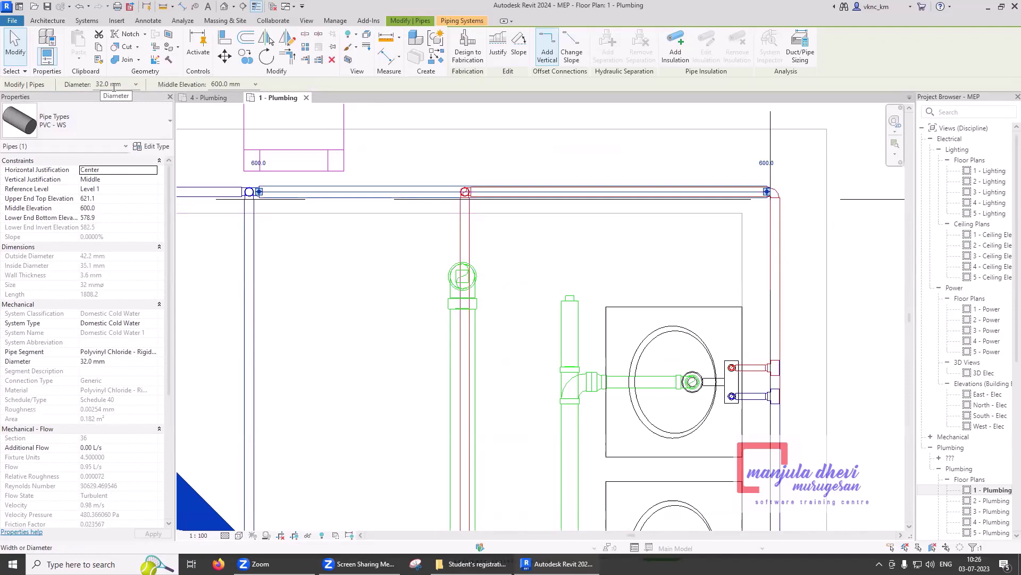
scroll(618, 245, down, 5)
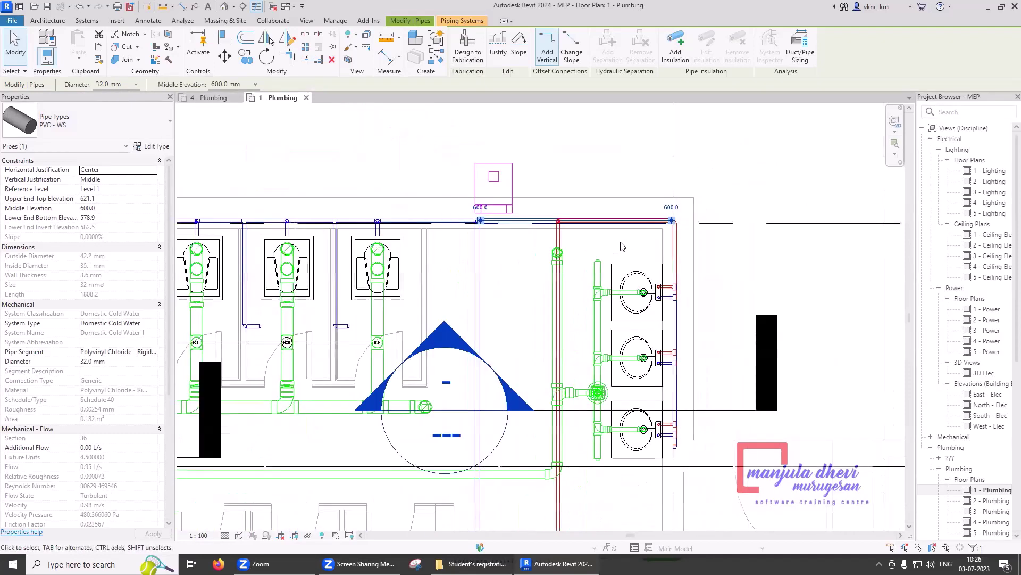
click(307, 413)
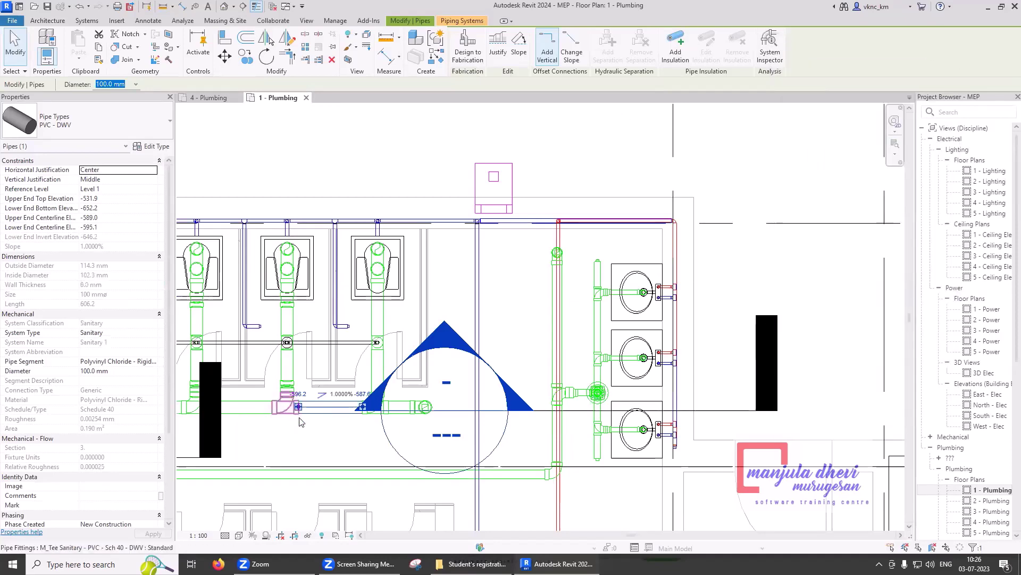
scroll(294, 427, up, 3)
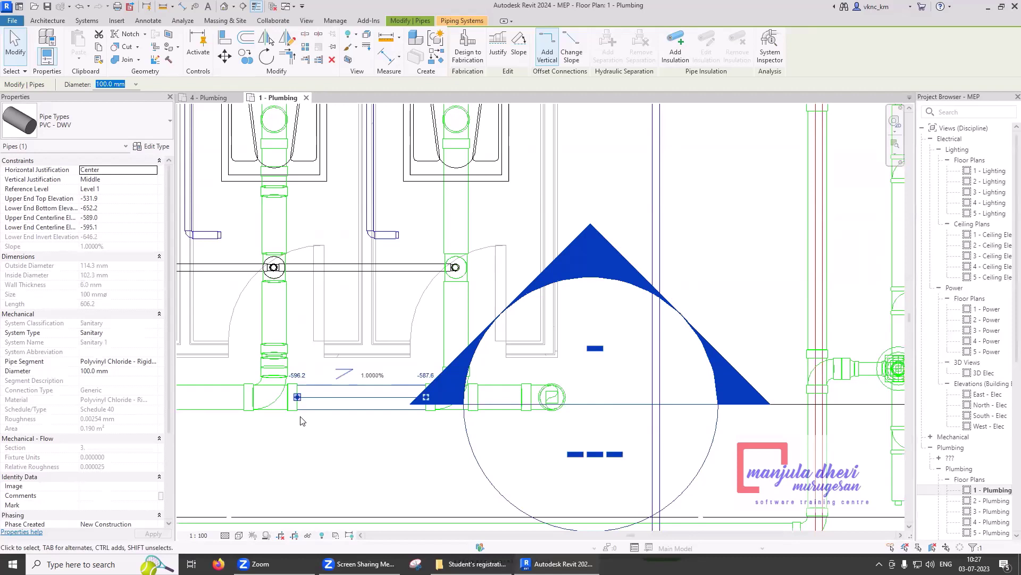
click(771, 59)
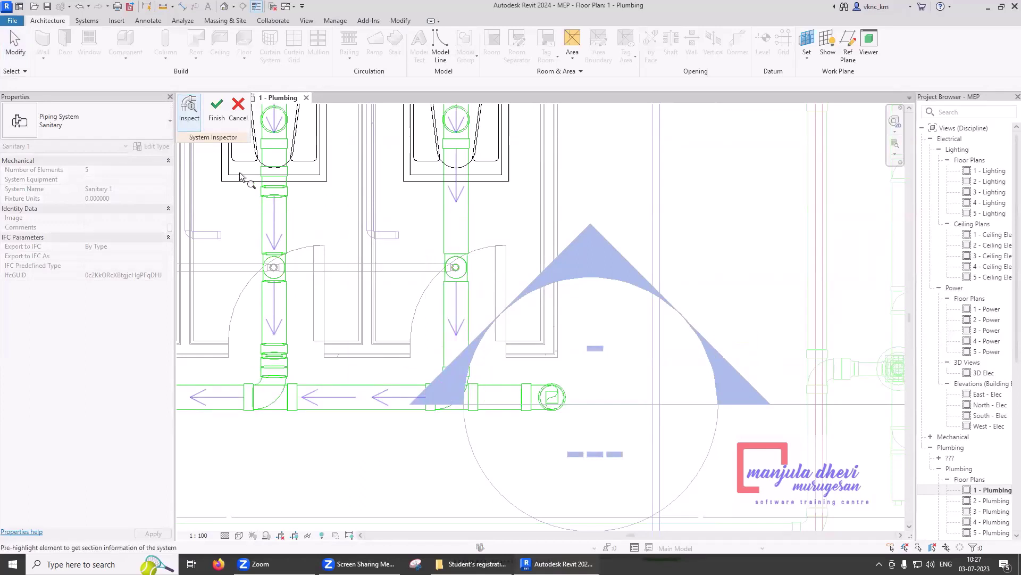
click(216, 124)
click(482, 181)
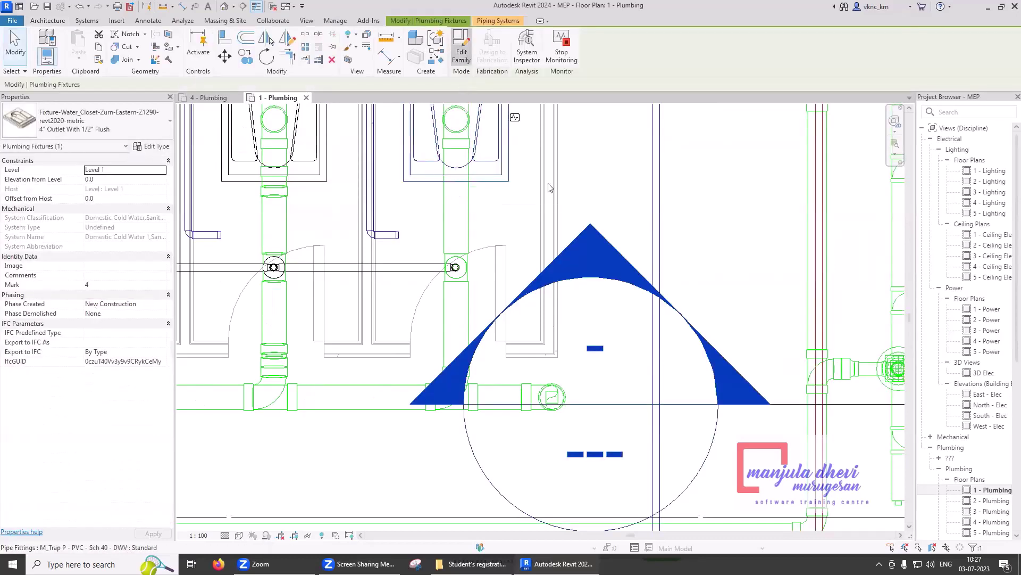
In the water closet family, associate the connector's Fixture Units with the WFU parameter
double_click(588, 241)
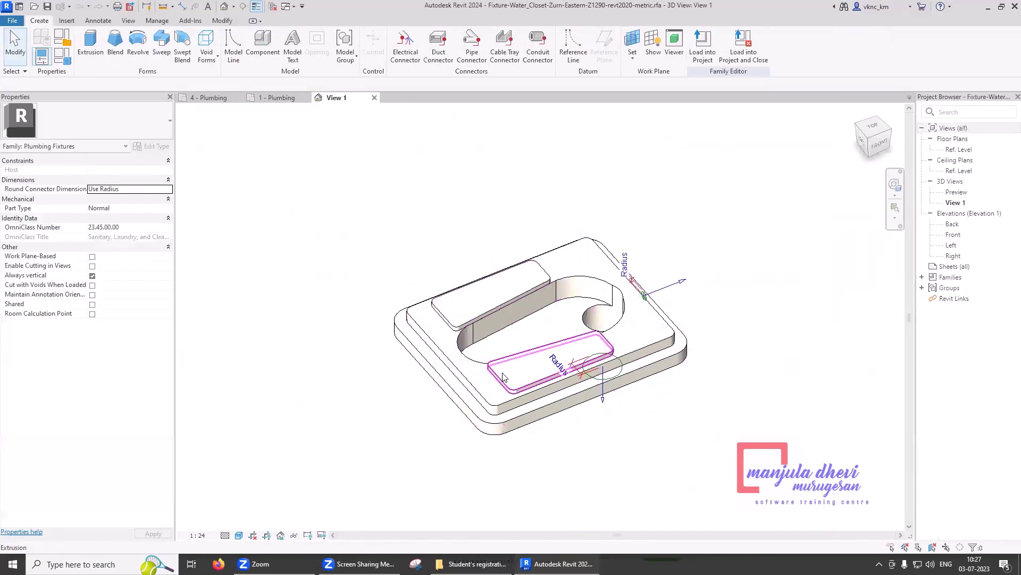
click(604, 403)
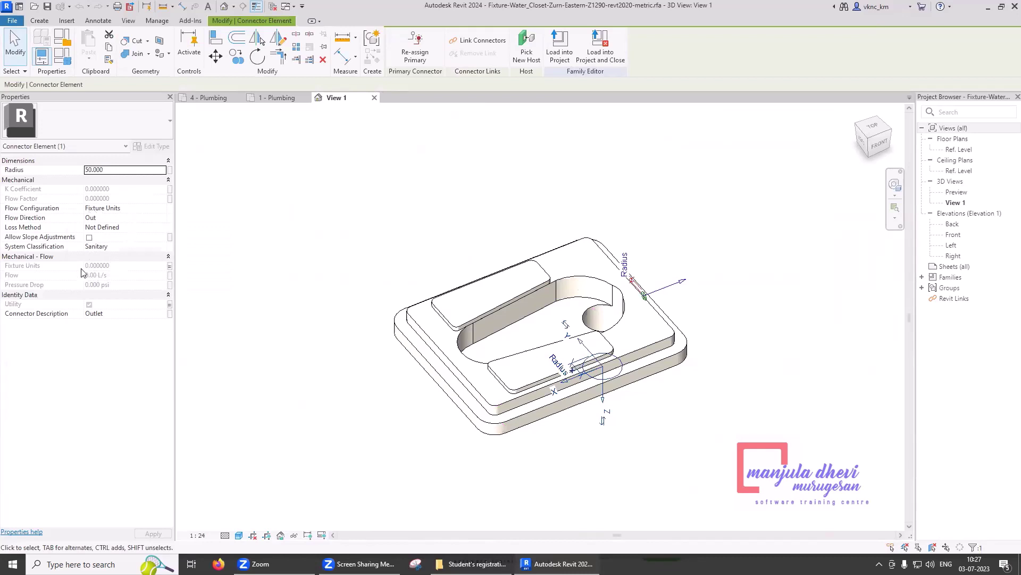
click(170, 267)
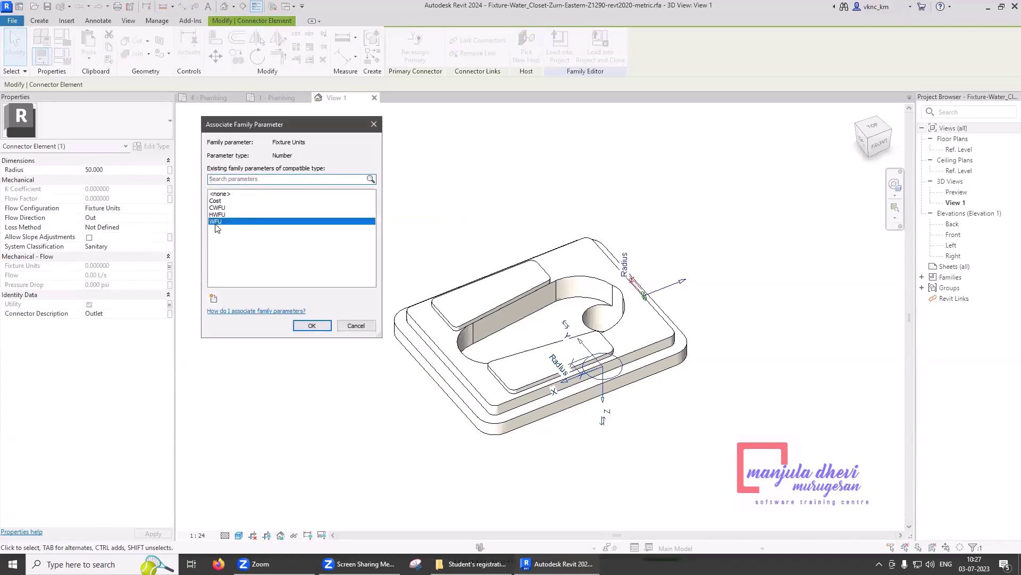
click(312, 326)
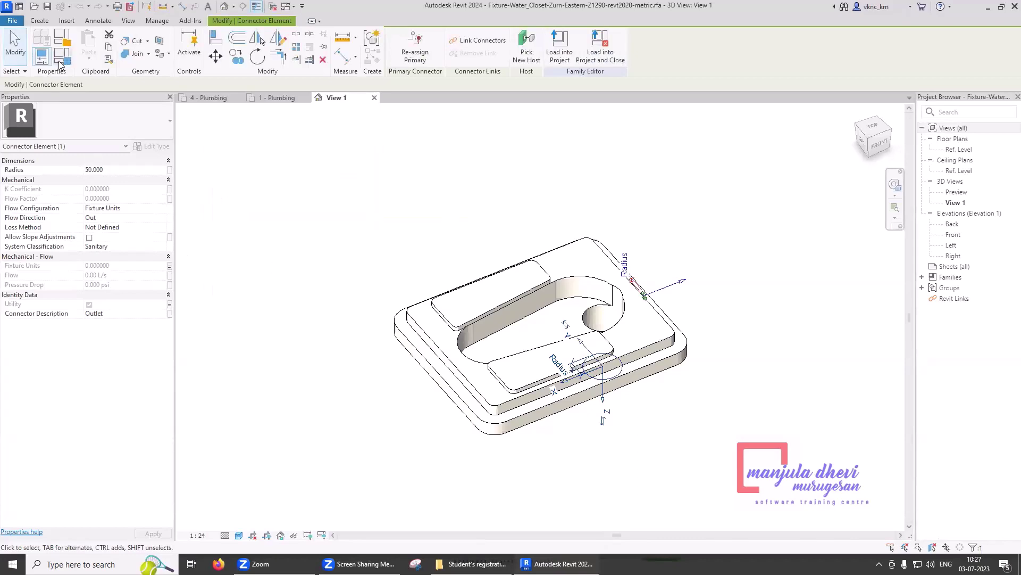
Set WFU to 10 in Family Types and load the family into the project unsaved
click(60, 60)
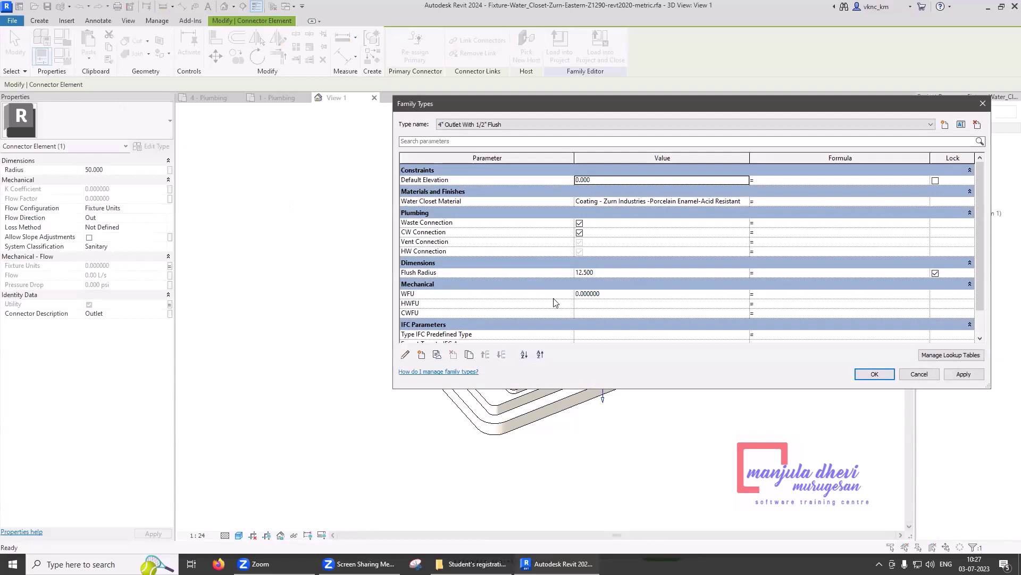
click(616, 296)
text(10)
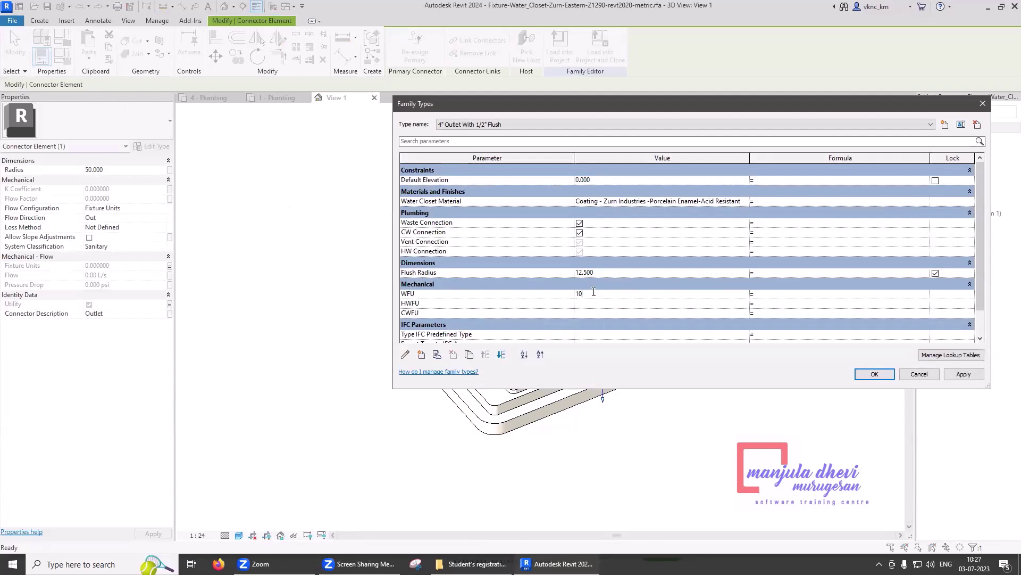
key(Tab)
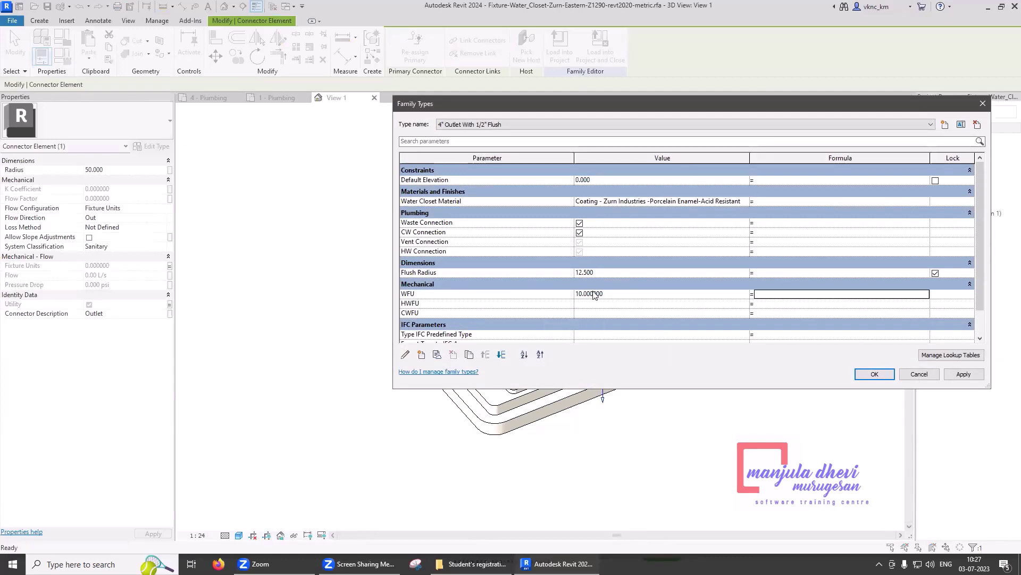
click(874, 374)
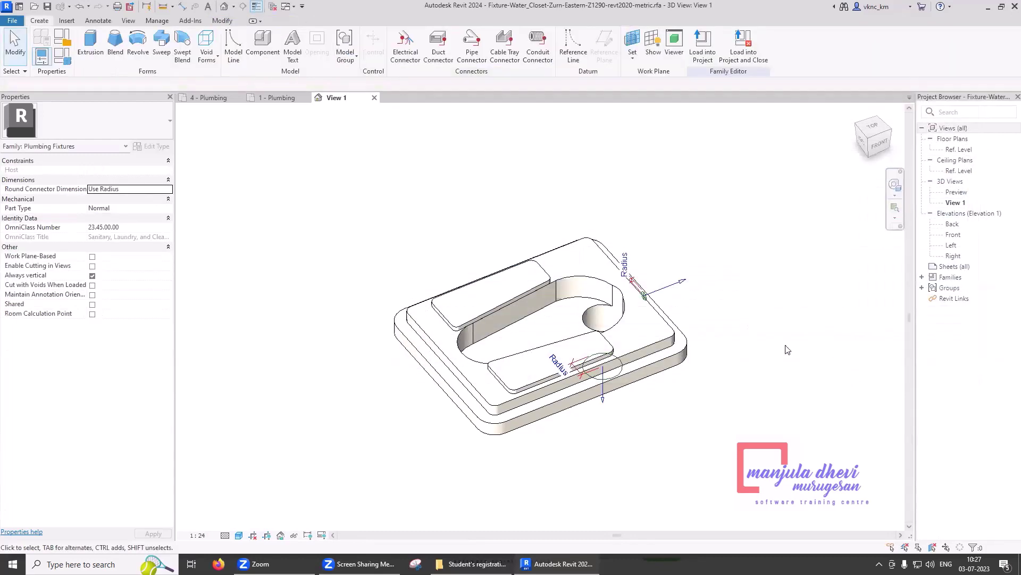
click(756, 58)
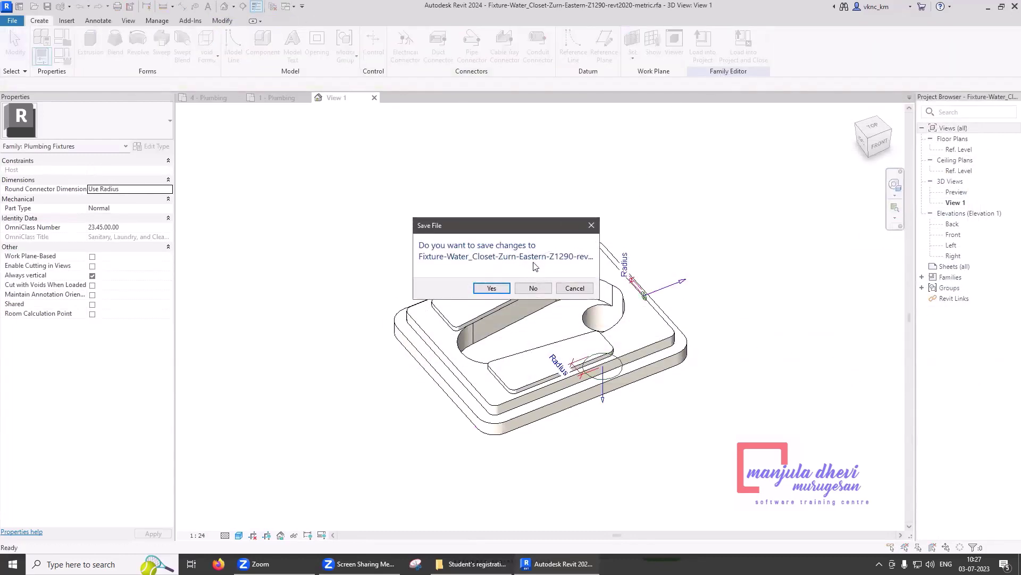
click(534, 288)
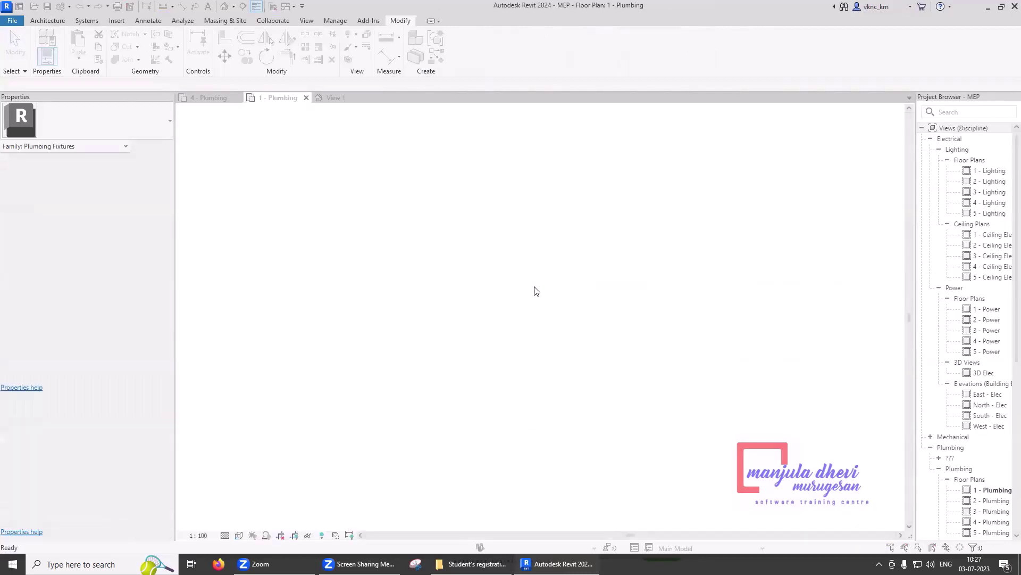
Overwrite the existing water closet family and run a first sanitary System Inspector pass
click(486, 261)
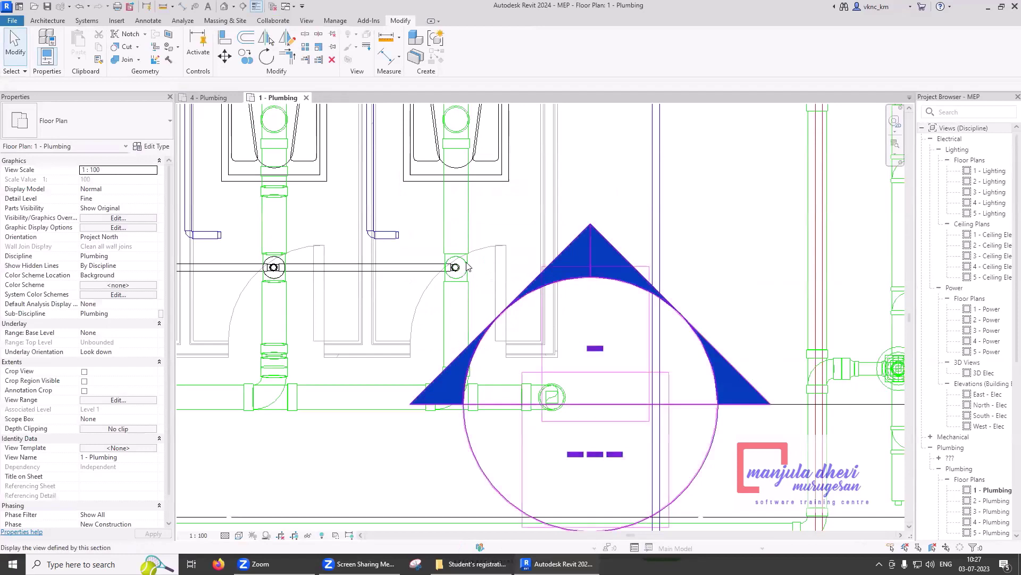
click(400, 411)
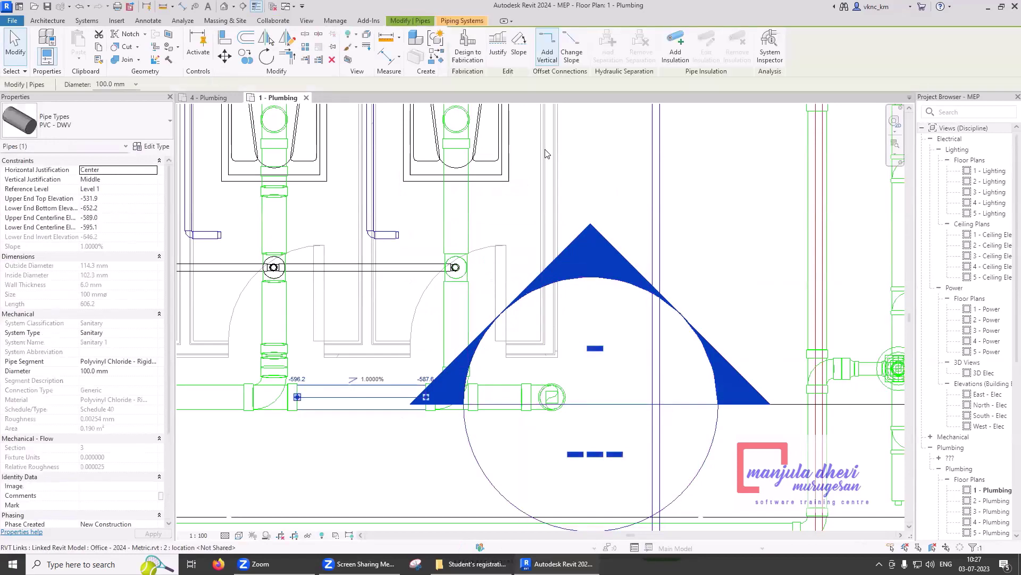
click(770, 48)
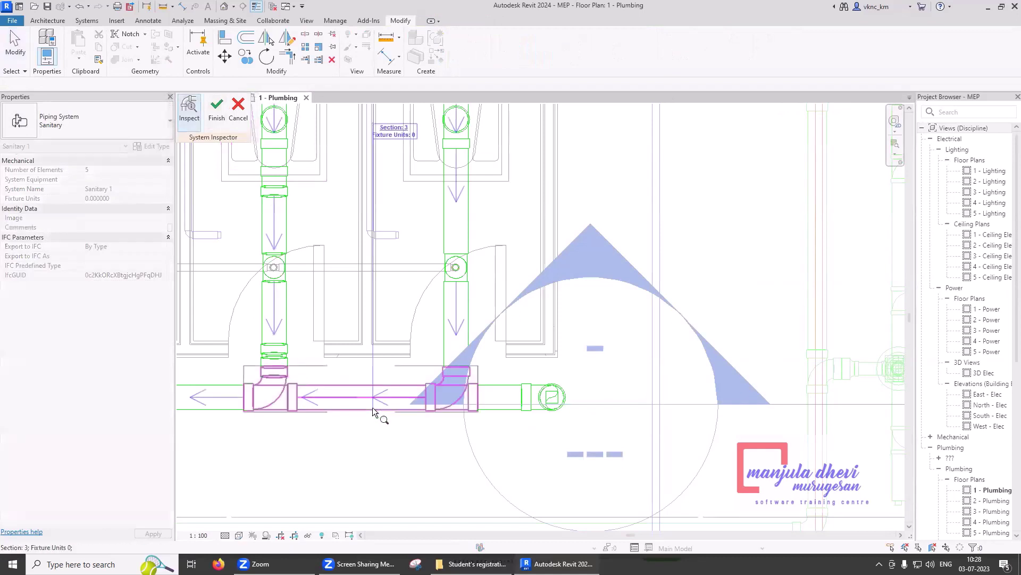
key(Escape)
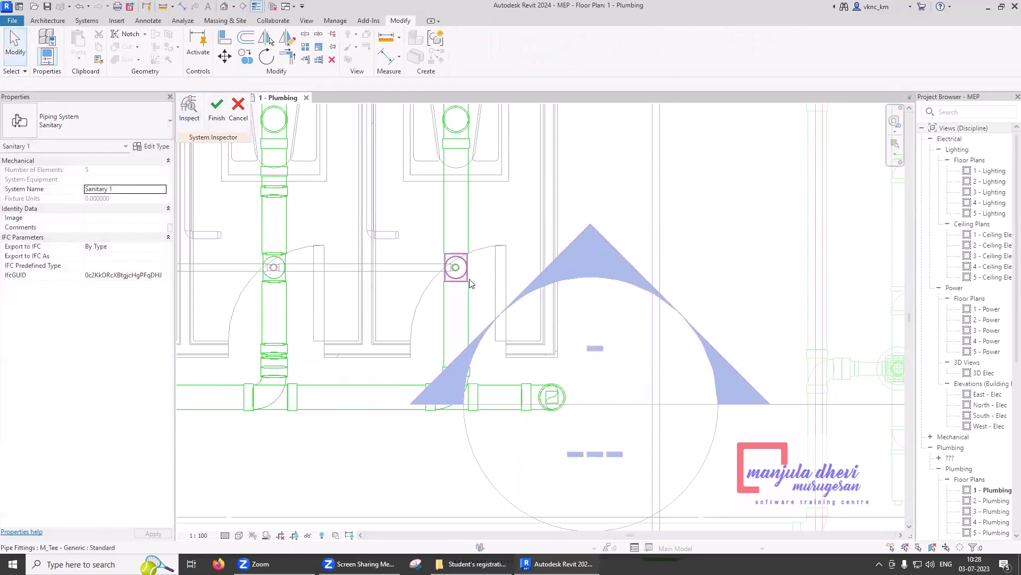
click(468, 242)
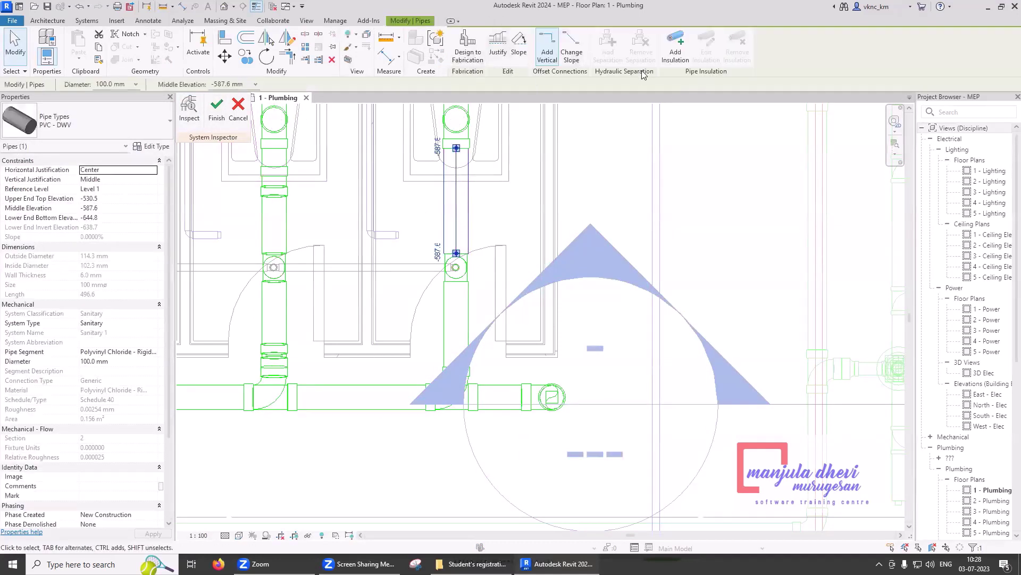
click(484, 229)
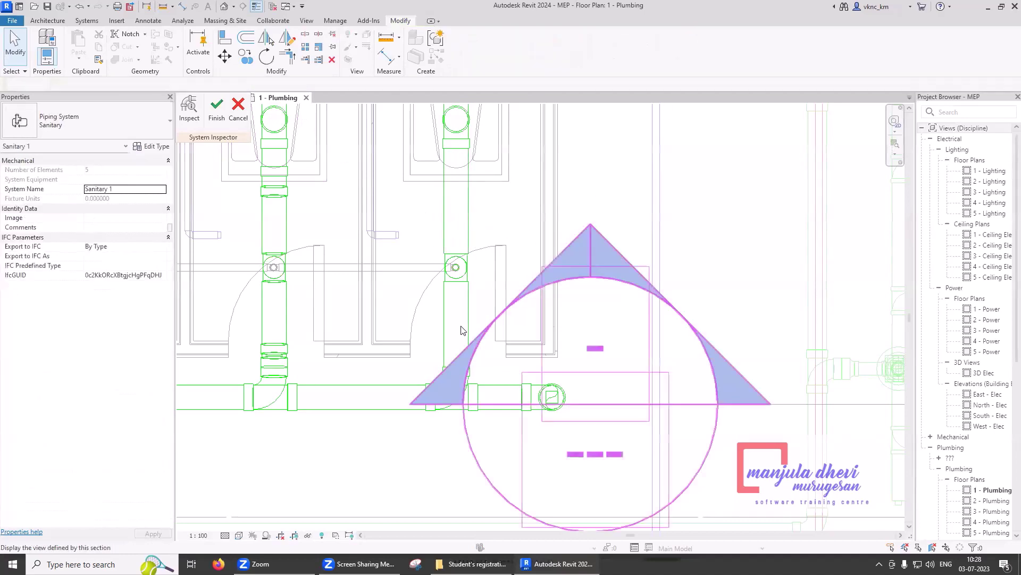
click(474, 323)
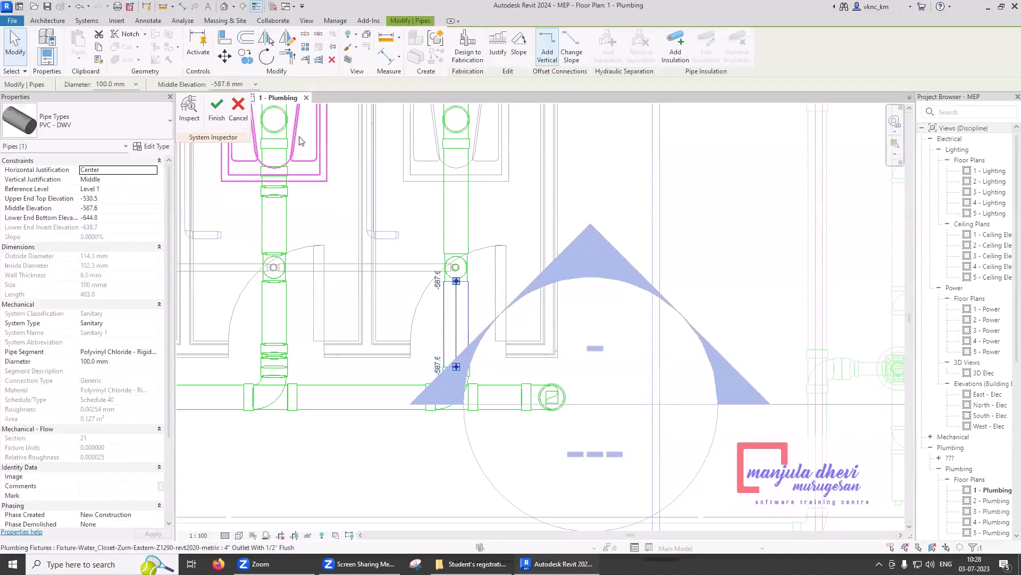
click(216, 107)
Re-inspect the Sanitary 1 system showing flow direction and section fixture units
click(471, 308)
click(770, 45)
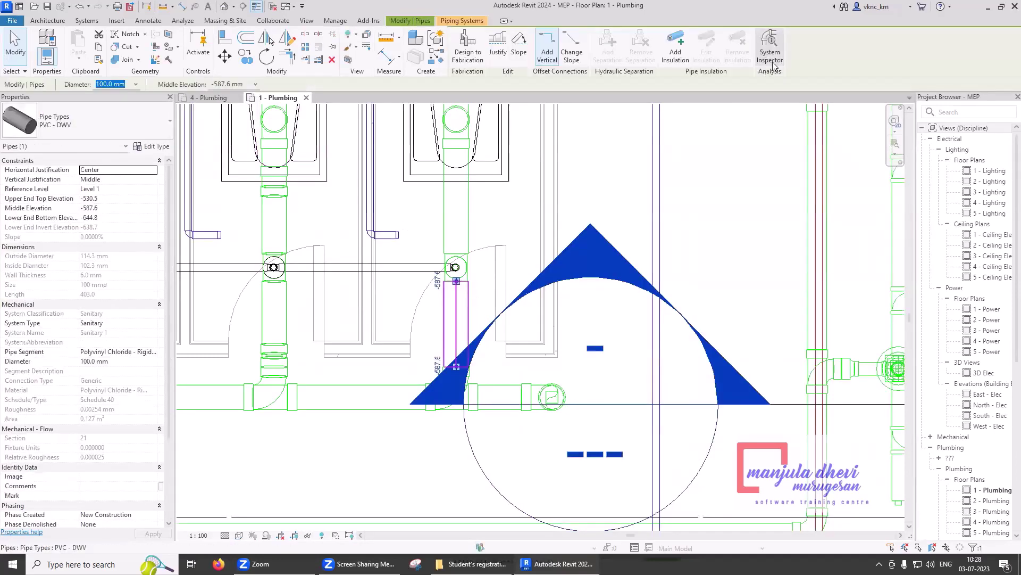
click(189, 110)
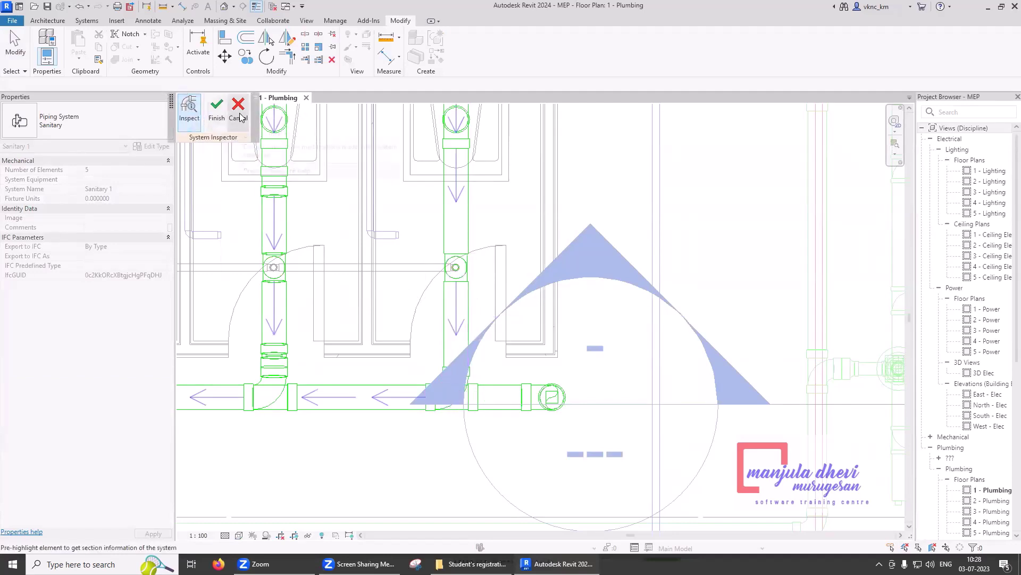
click(217, 109)
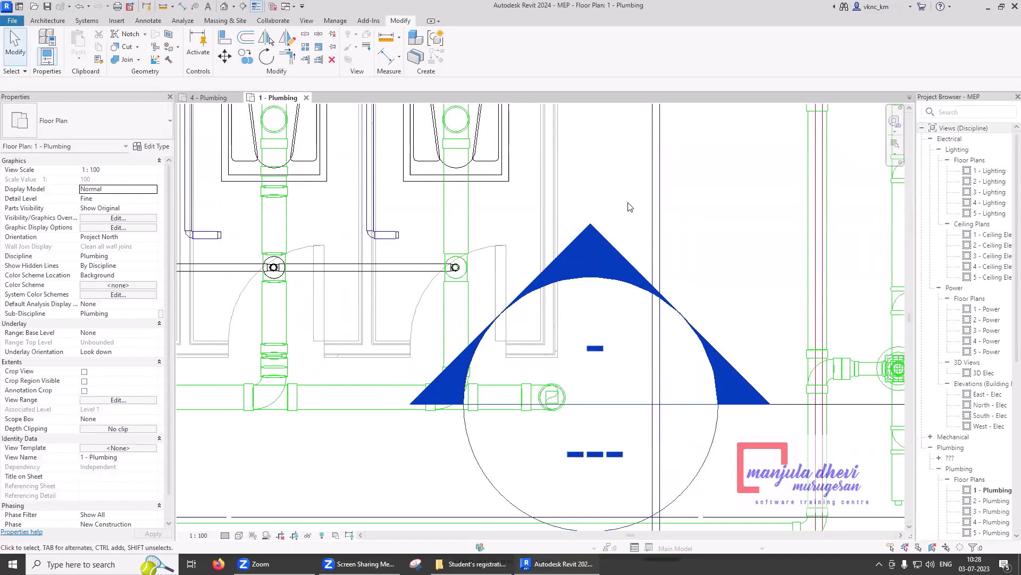
scroll(630, 207, down, 3)
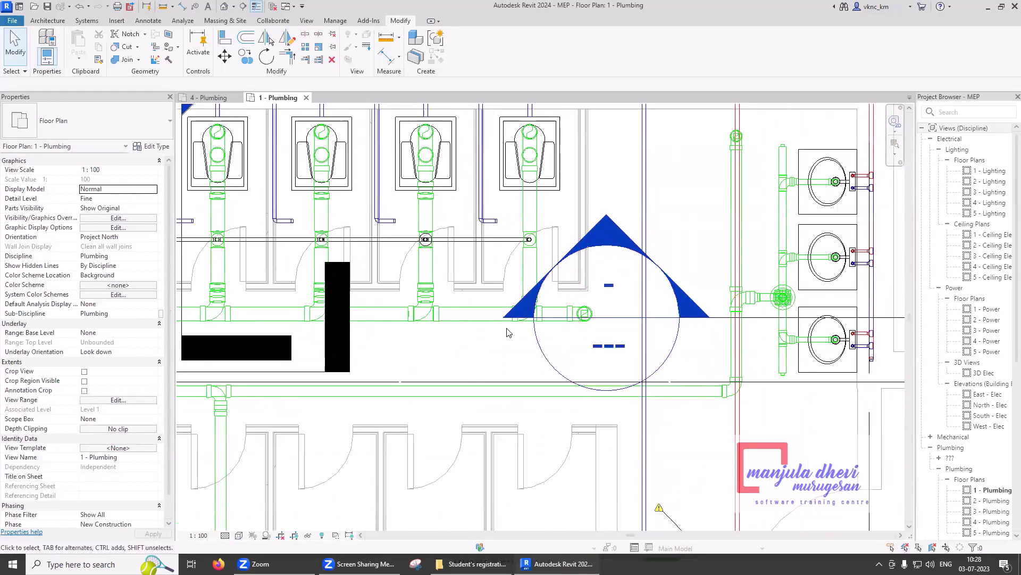
scroll(508, 331, up, 1)
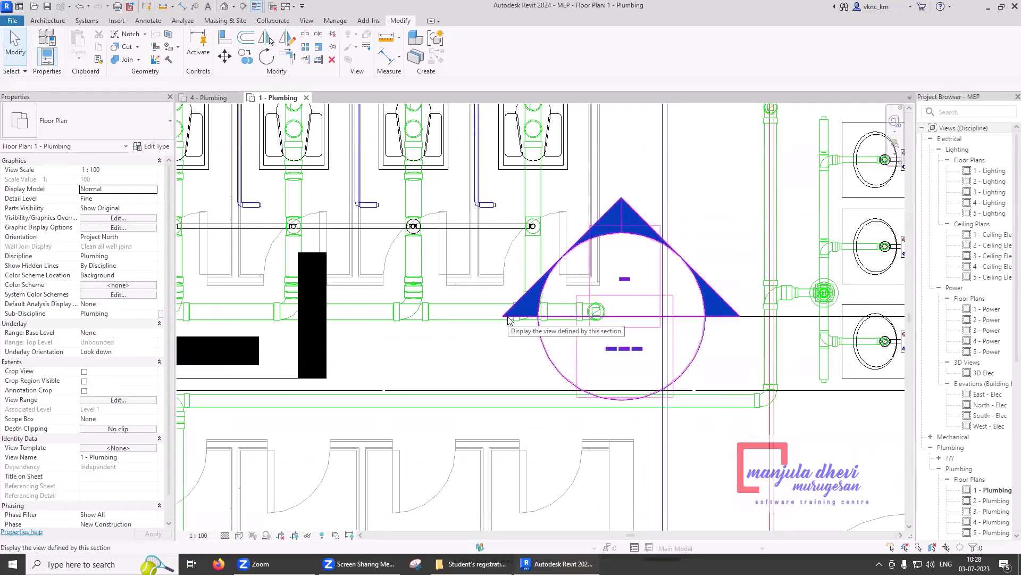
scroll(508, 320, down, 1)
scroll(508, 319, down, 1)
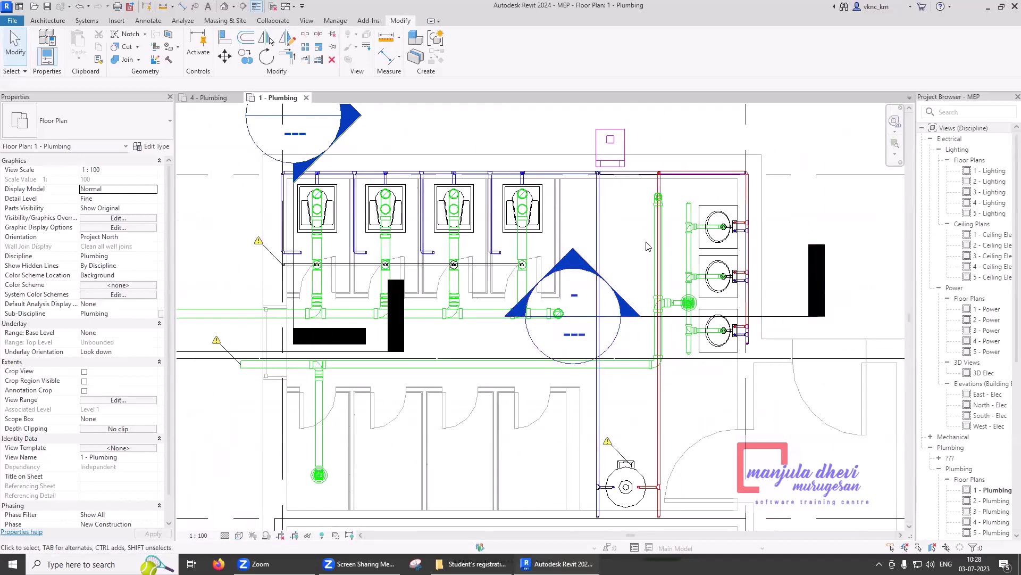
middle_drag(647, 246, 596, 246)
scroll(591, 232, up, 1)
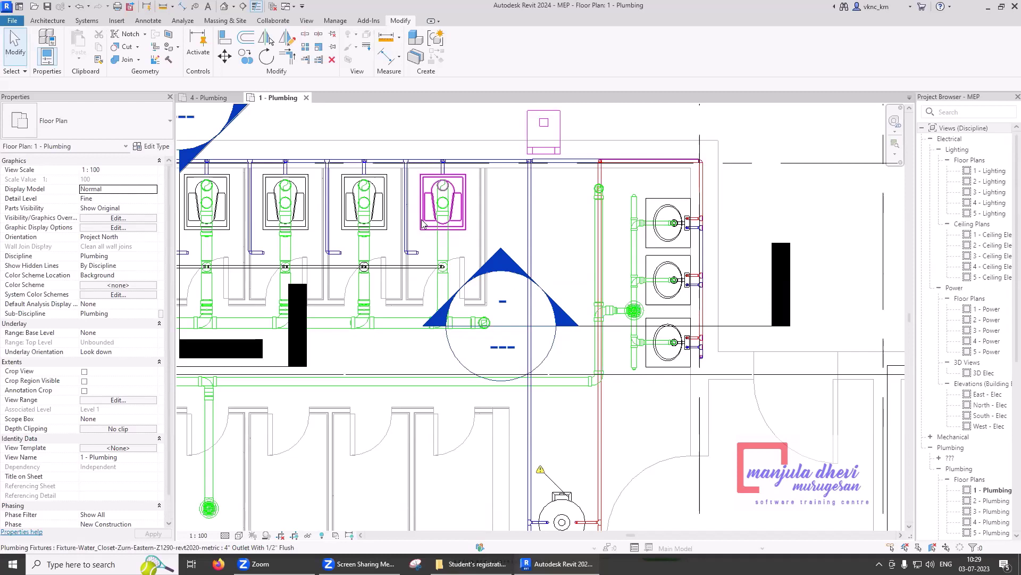
Pan and zoom the 1 - Plumbing plan to show the whole building, grids 1 to 9
scroll(423, 224, down, 3)
middle_drag(479, 244, 547, 334)
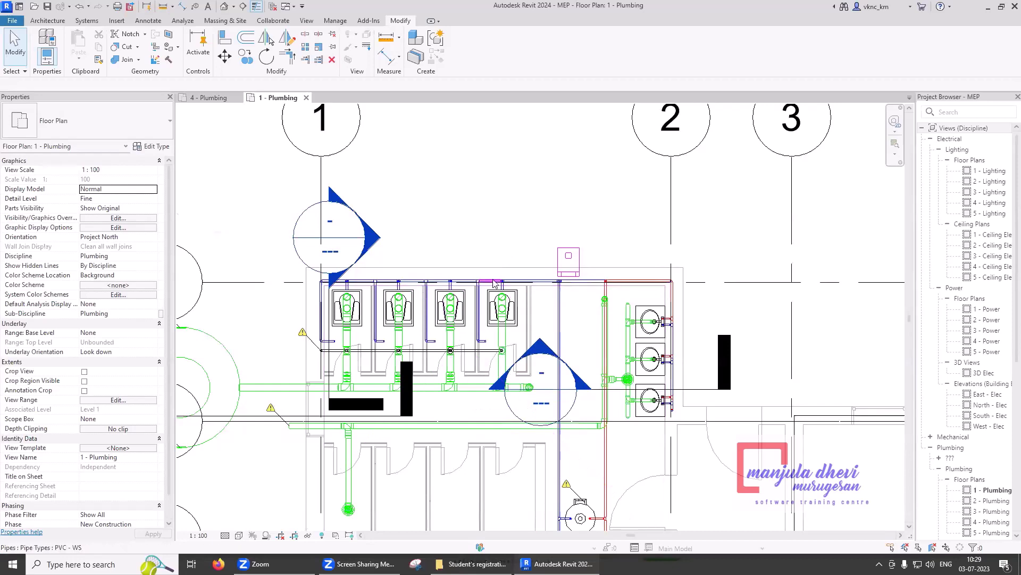
scroll(493, 280, up, 2)
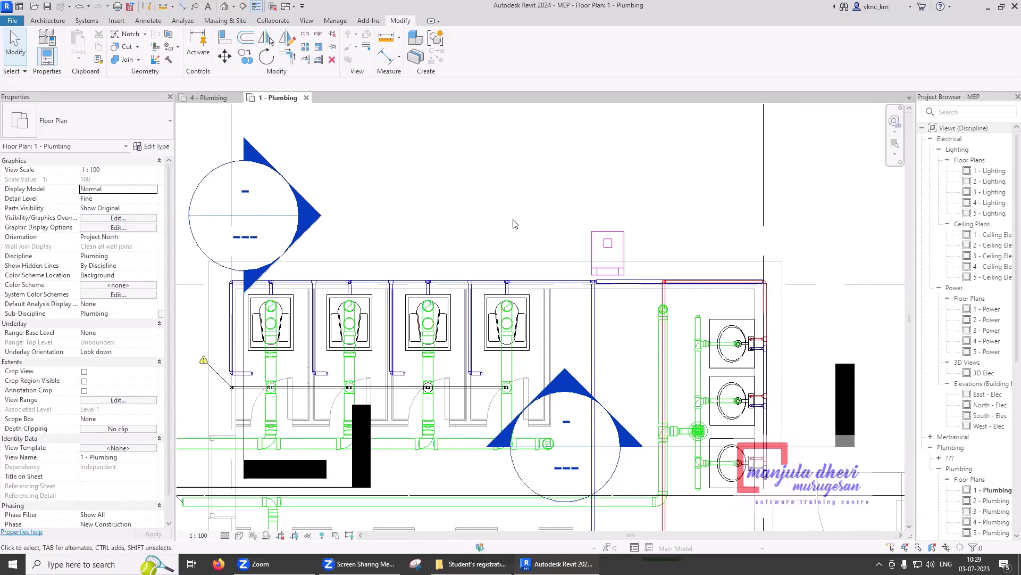
scroll(514, 223, down, 3)
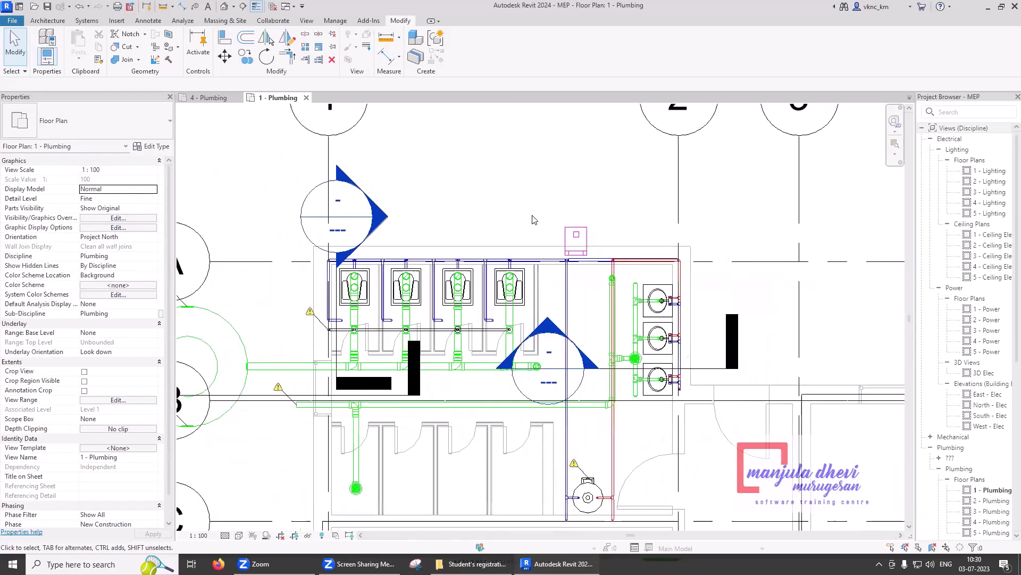
middle_drag(307, 319, 339, 248)
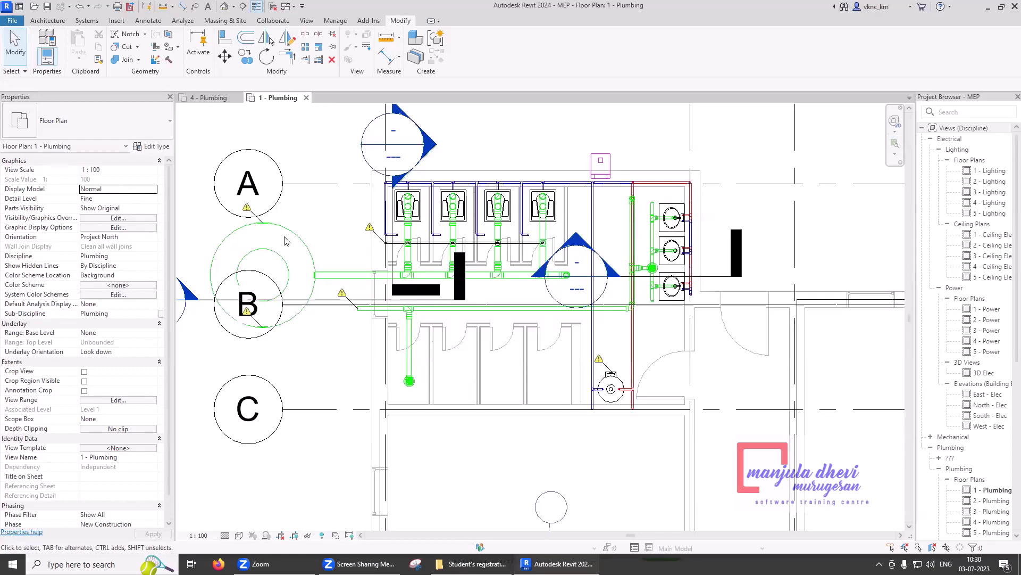
scroll(285, 236, down, 5)
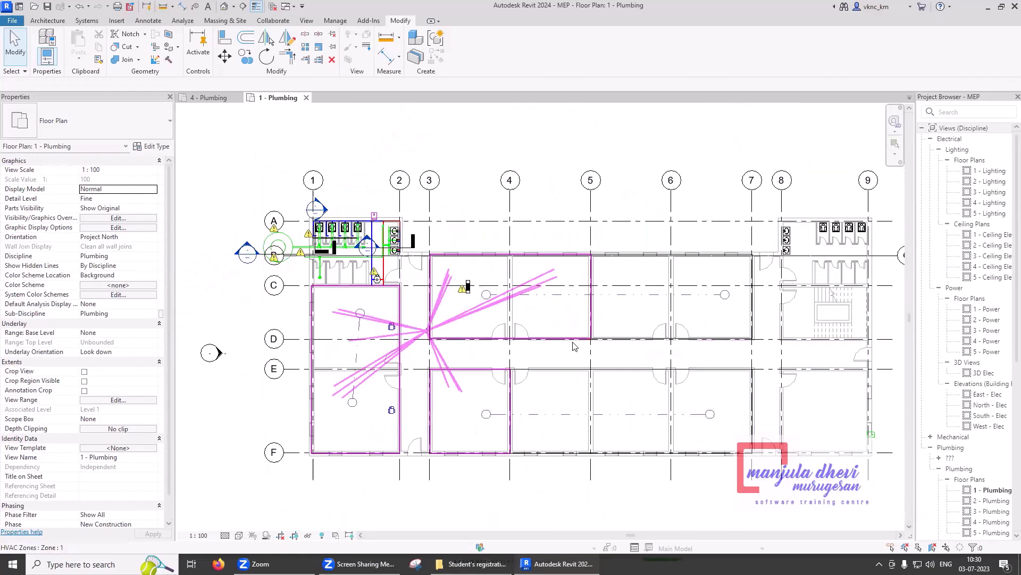
middle_drag(467, 285, 383, 263)
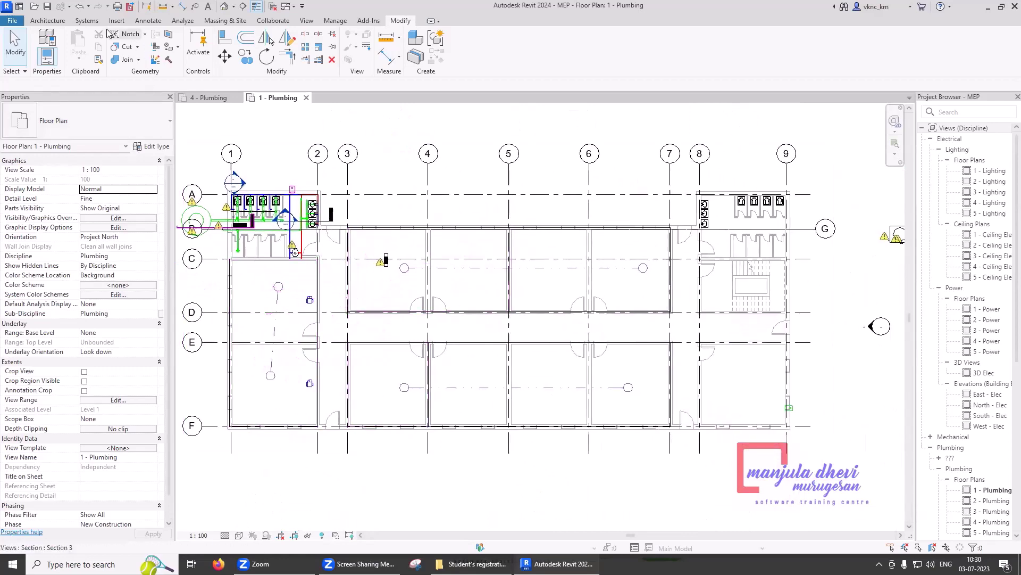
Open the Systems tab and zoom in on the fan coil unit, then back out
click(88, 21)
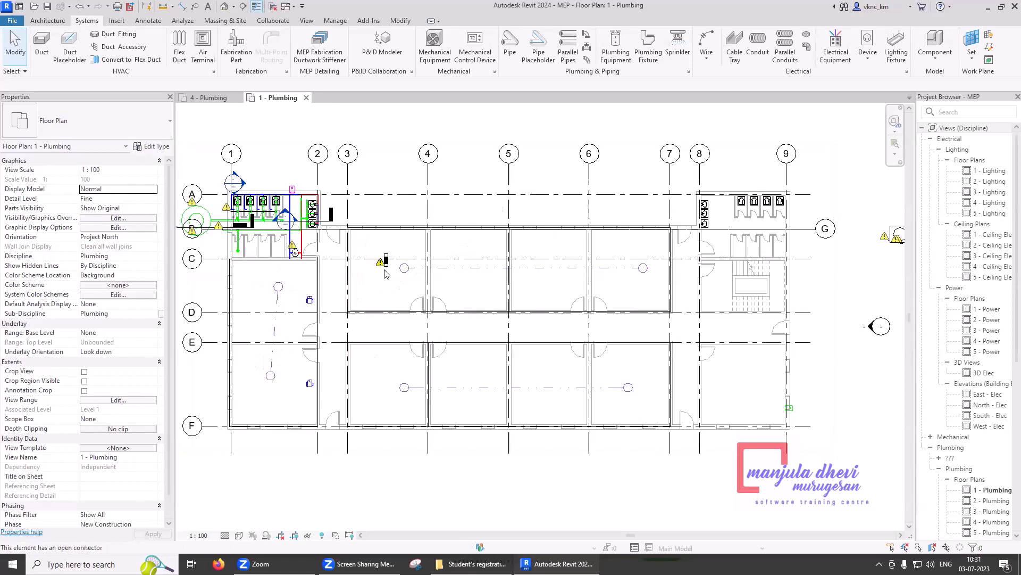
scroll(388, 264, up, 2)
scroll(390, 265, up, 3)
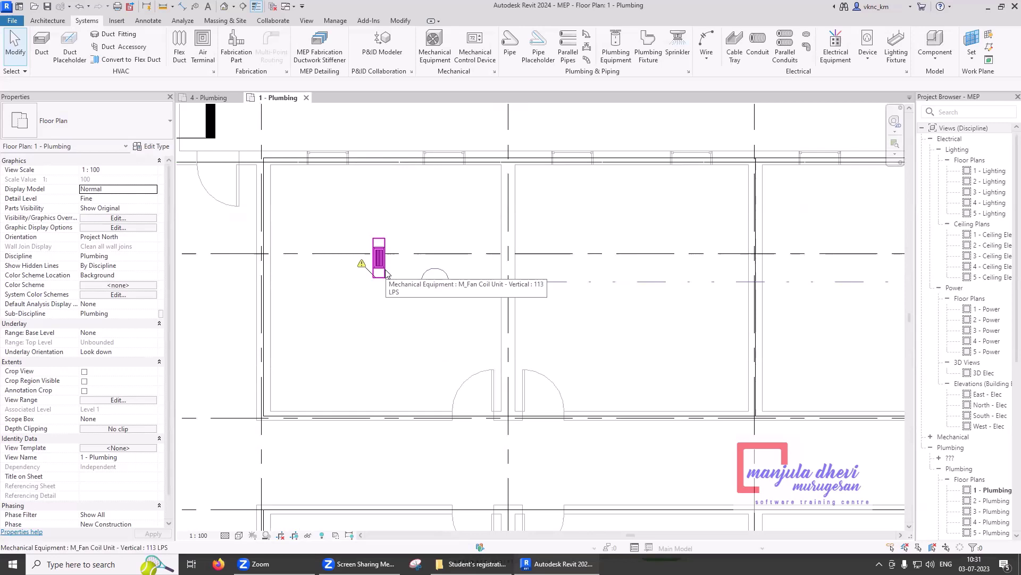
scroll(386, 272, down, 5)
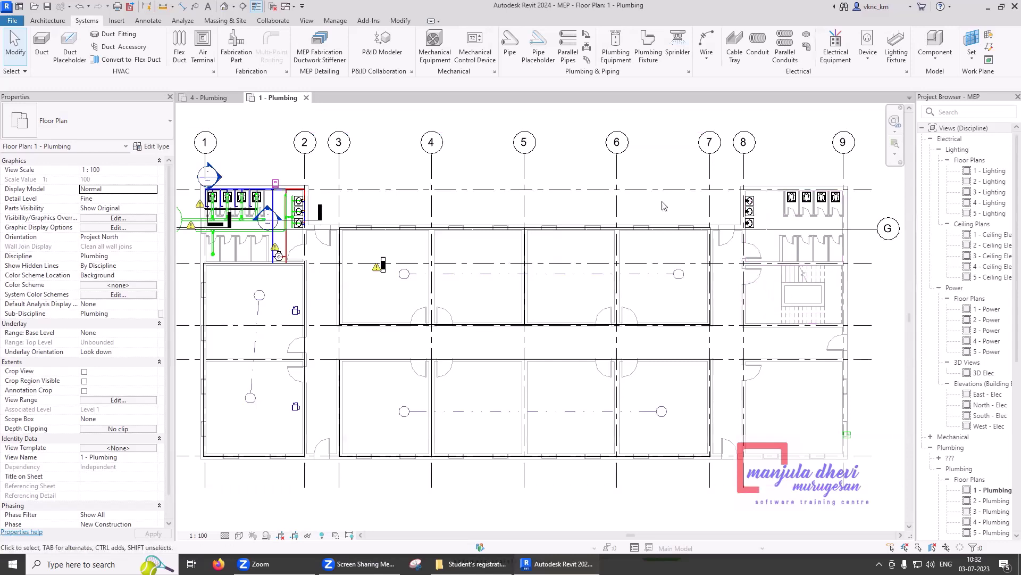
click(678, 45)
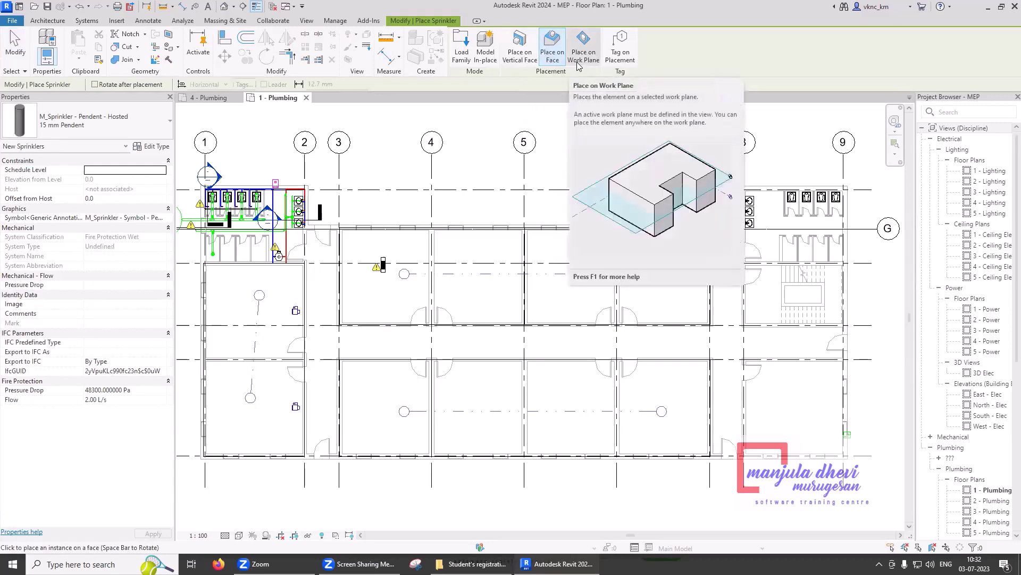
key(Escape)
key(Escape)
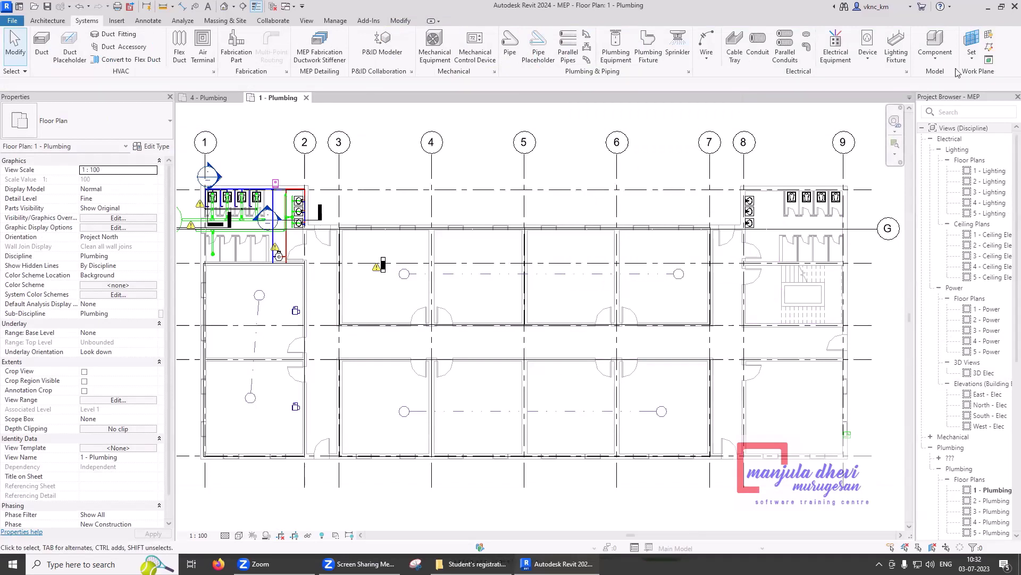
scroll(1005, 298, down, 5)
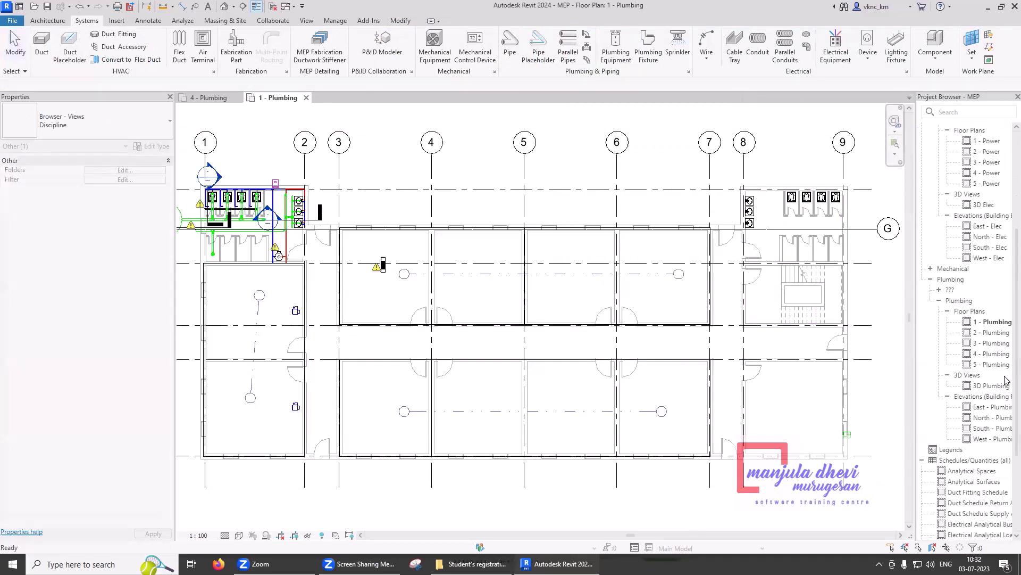
In the East - Plumbing elevation, draw a horizontal reference plane below Level 2
double_click(989, 408)
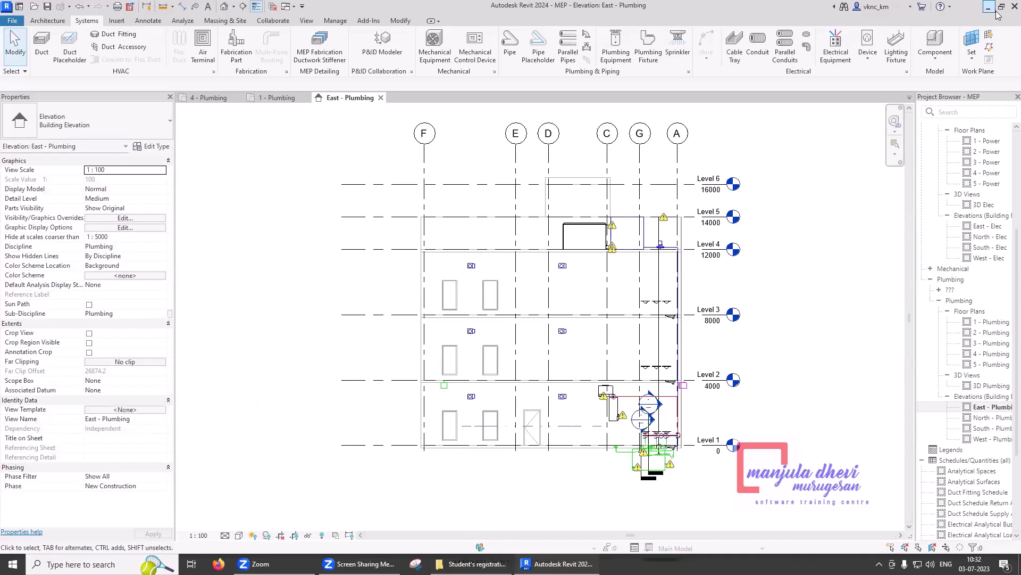
click(989, 51)
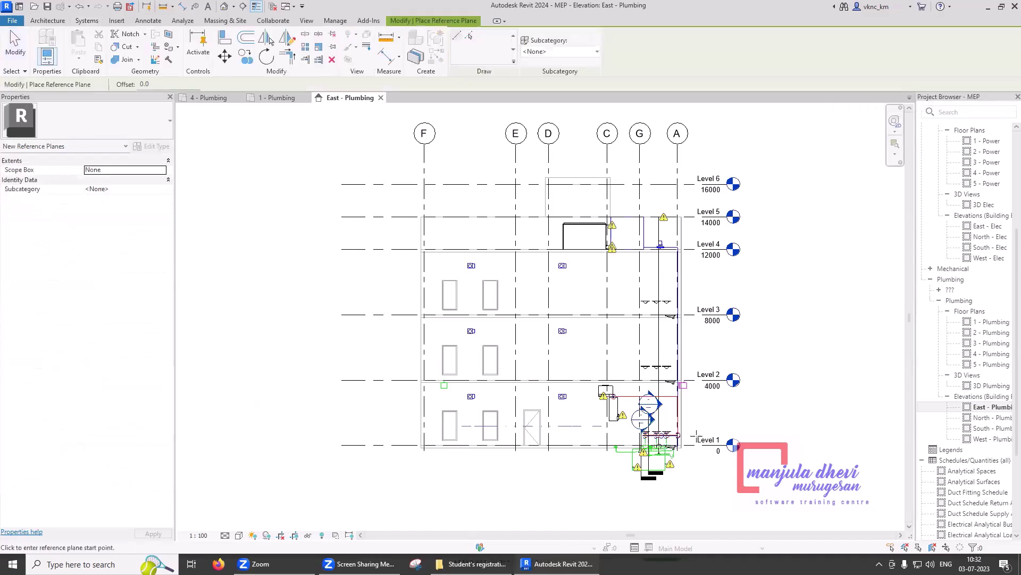
scroll(691, 401, up, 2)
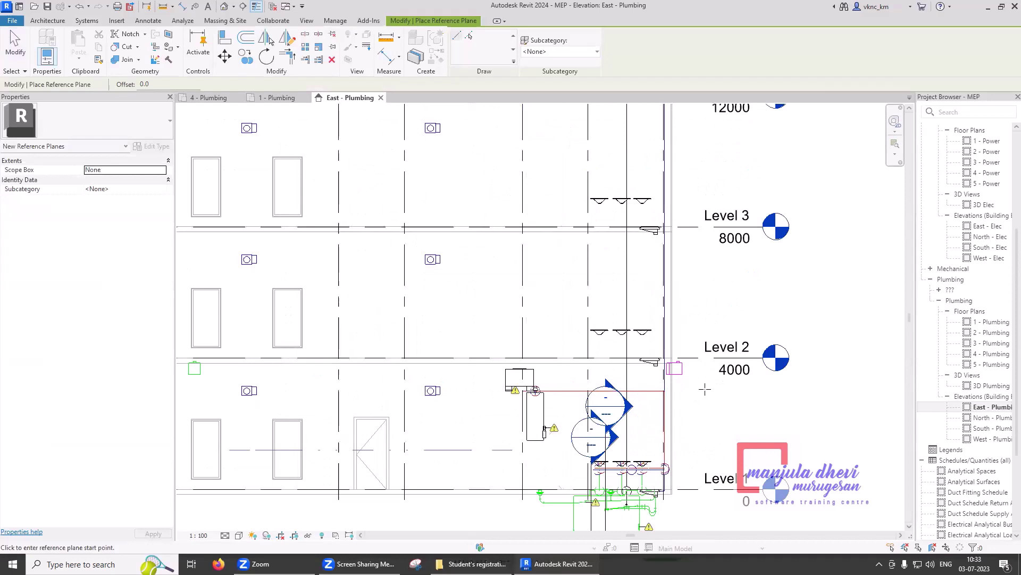
middle_drag(534, 391, 476, 389)
scroll(476, 389, down, 2)
click(585, 389)
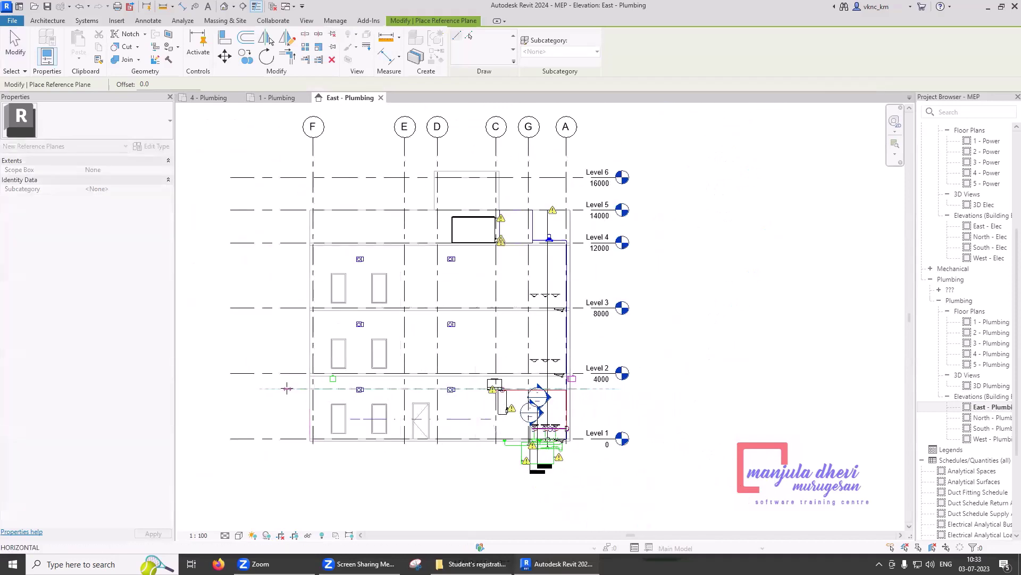
click(287, 388)
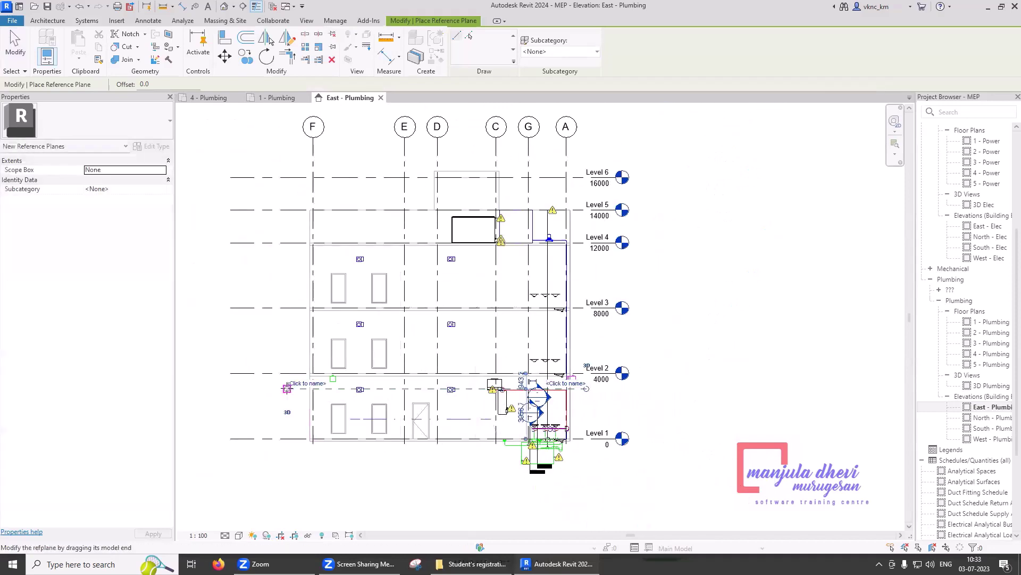
key(Escape)
key(Escape)
Set the reference plane's distance to 1600 and open the Work Plane settings
click(300, 390)
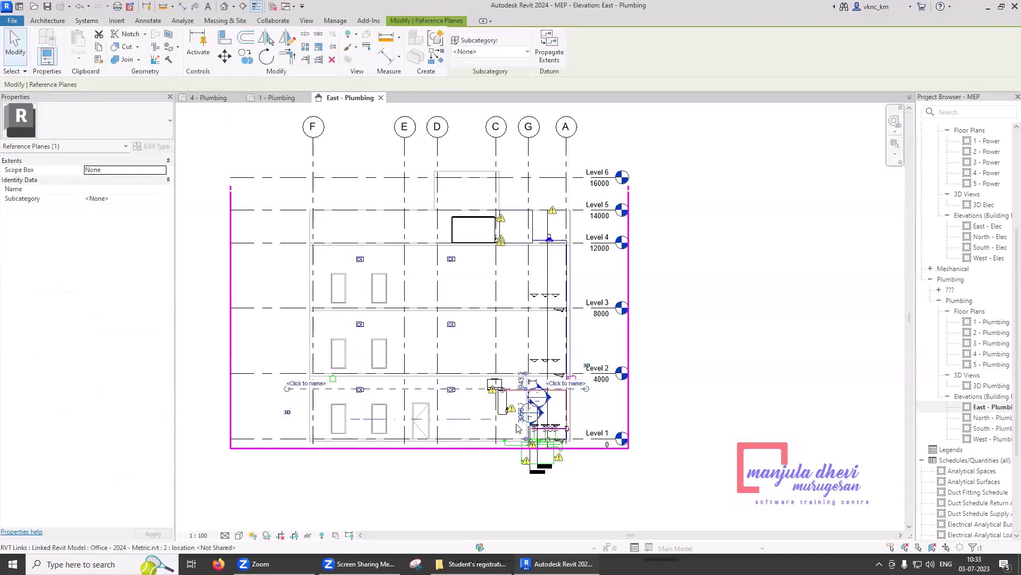
scroll(522, 423, up, 2)
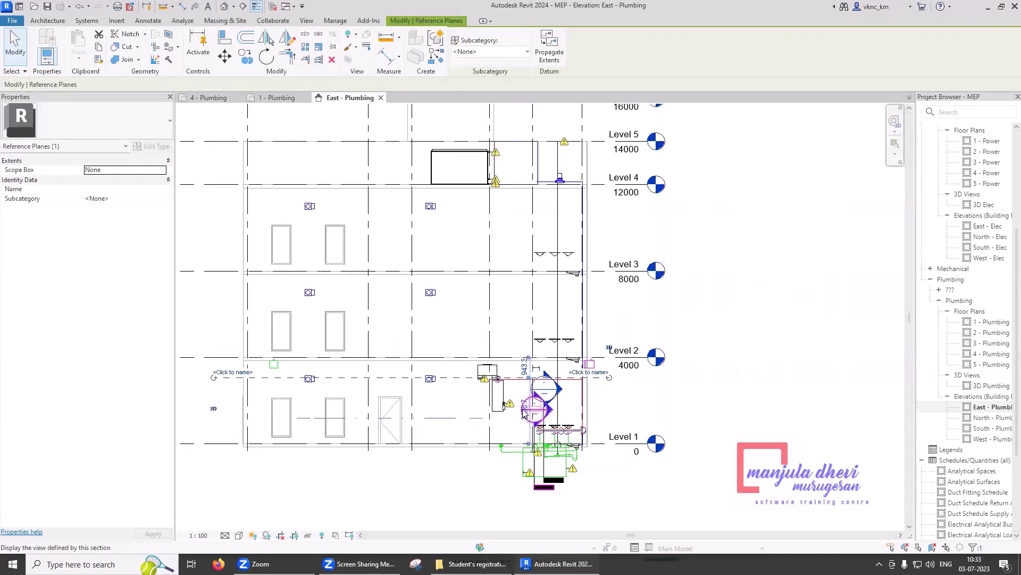
click(526, 371)
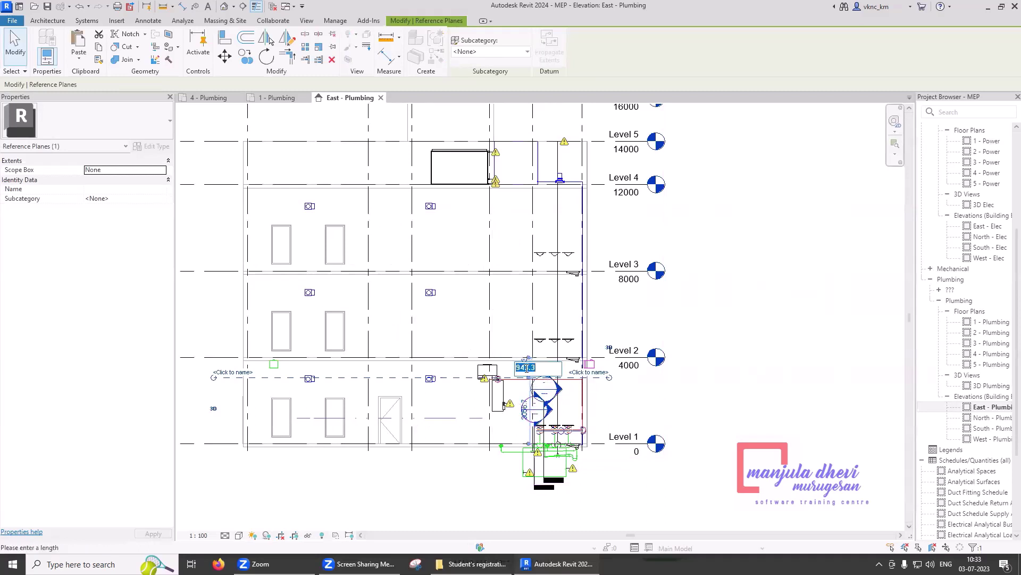
text(1600)
key(Return)
key(Escape)
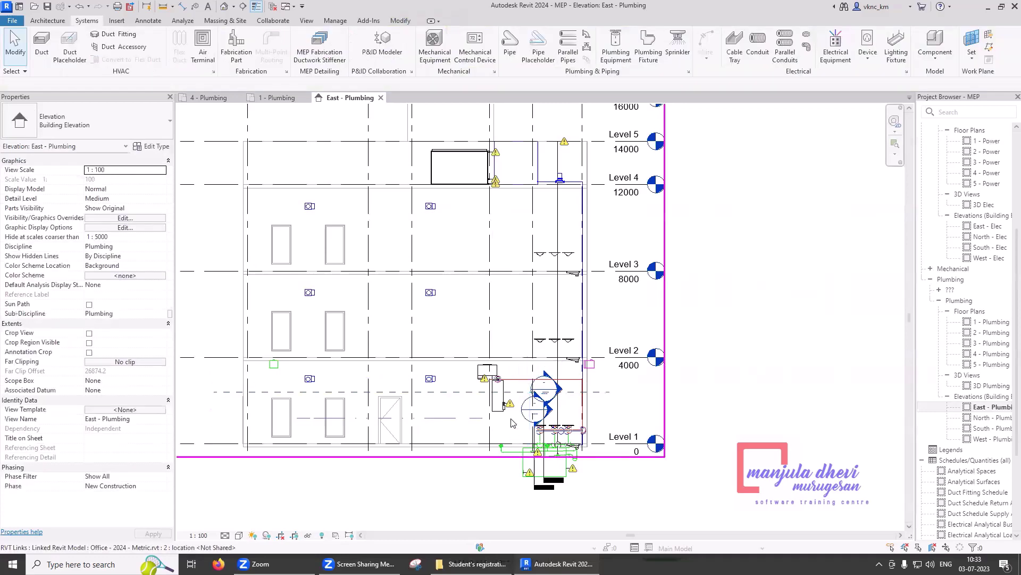
click(517, 392)
key(Escape)
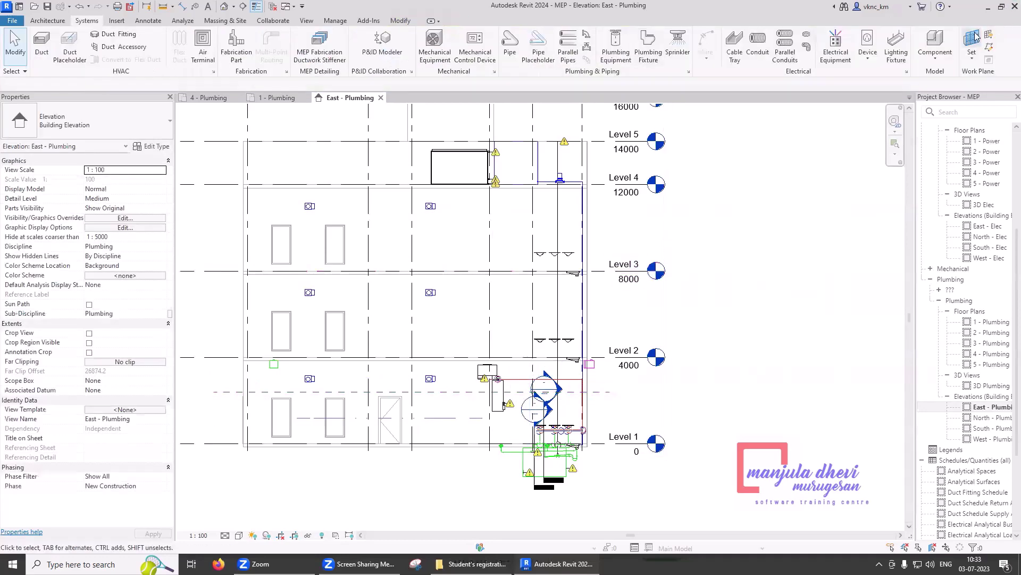
click(972, 42)
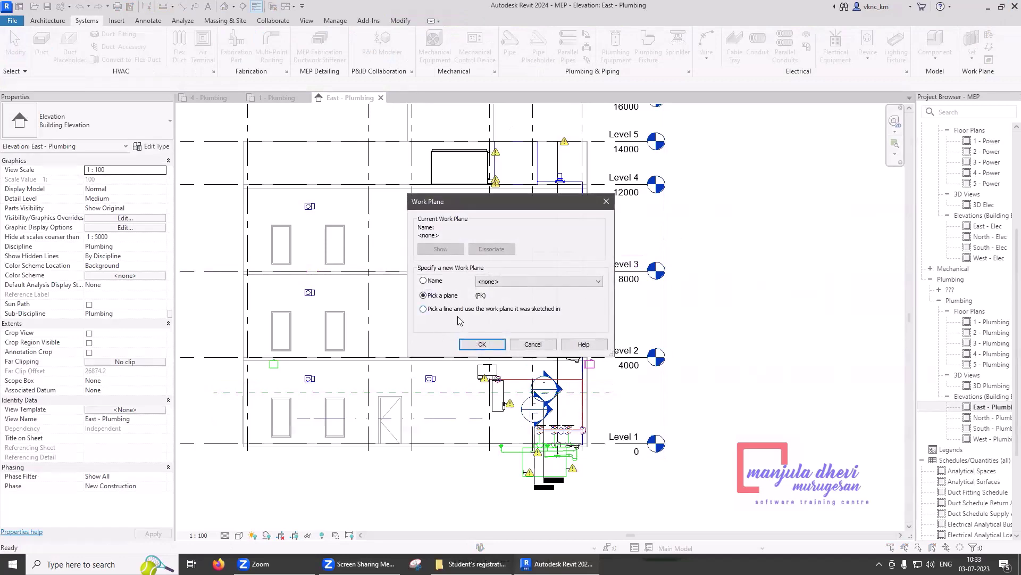
Pick the new reference plane as work plane and go to Floor Plan 1 - Plumbing
click(482, 344)
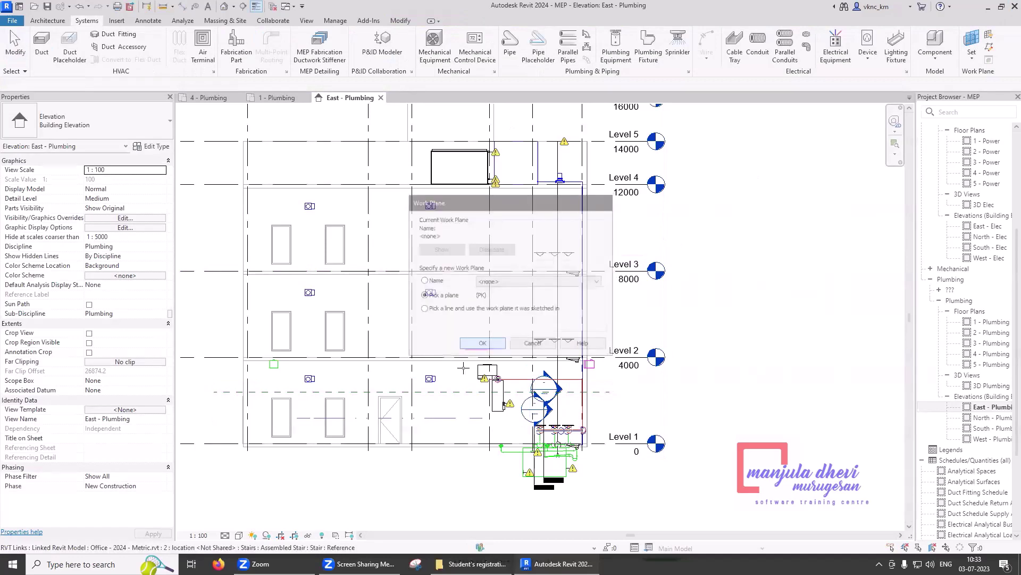
double_click(450, 391)
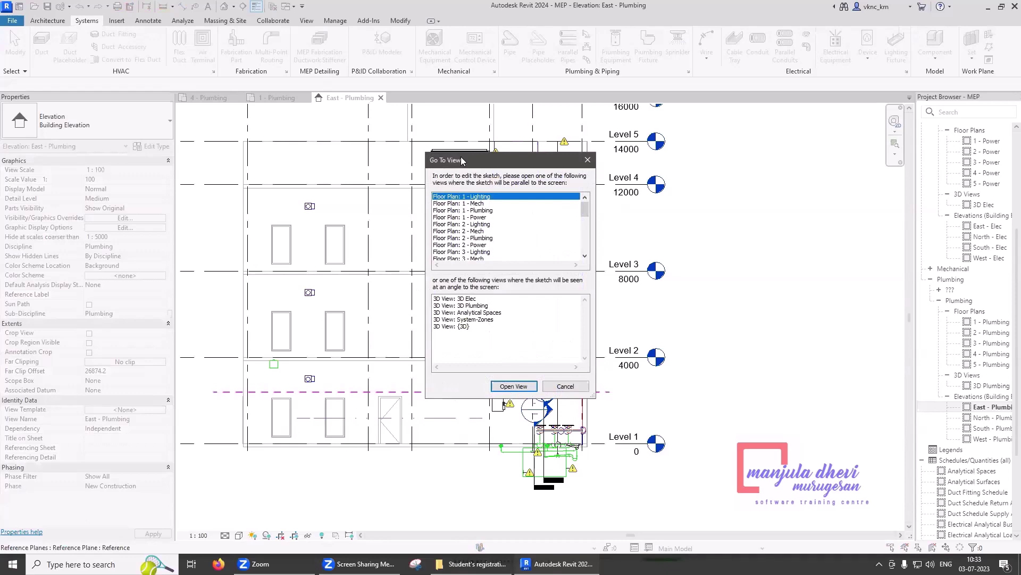
click(490, 211)
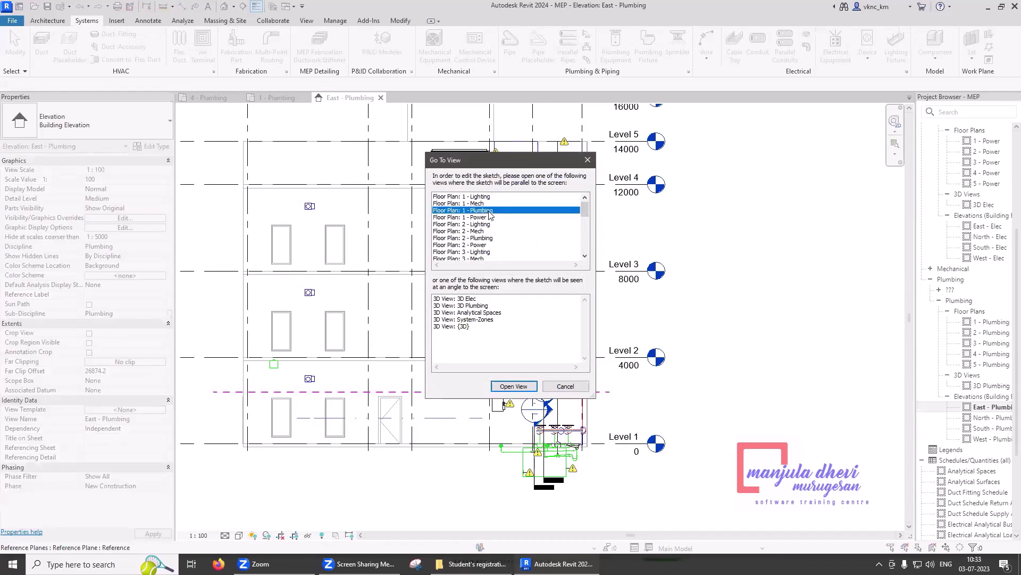
click(522, 387)
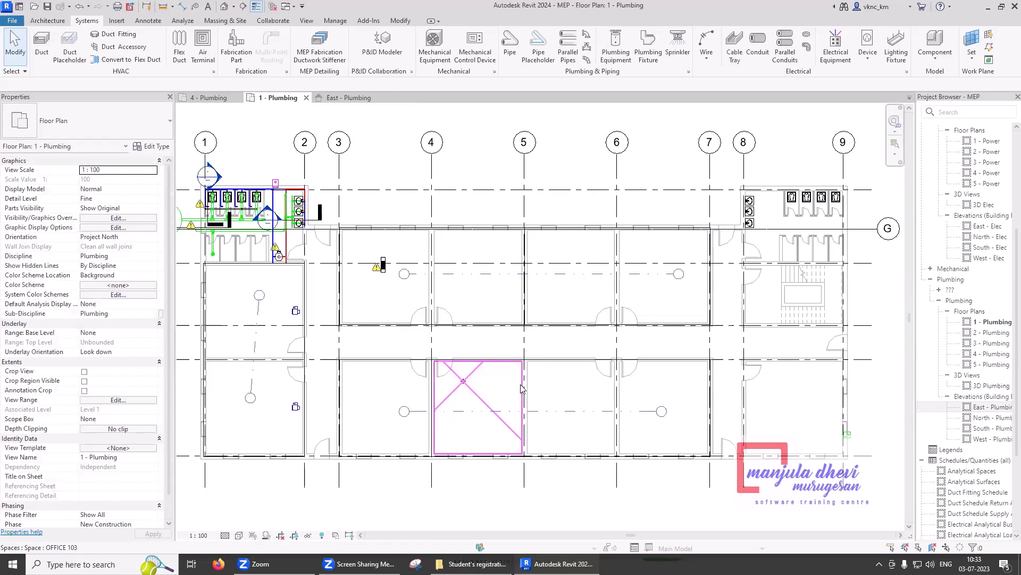
Place three pendent sprinklers on the work plane along the corridor, then return to East - Plumbing
click(678, 45)
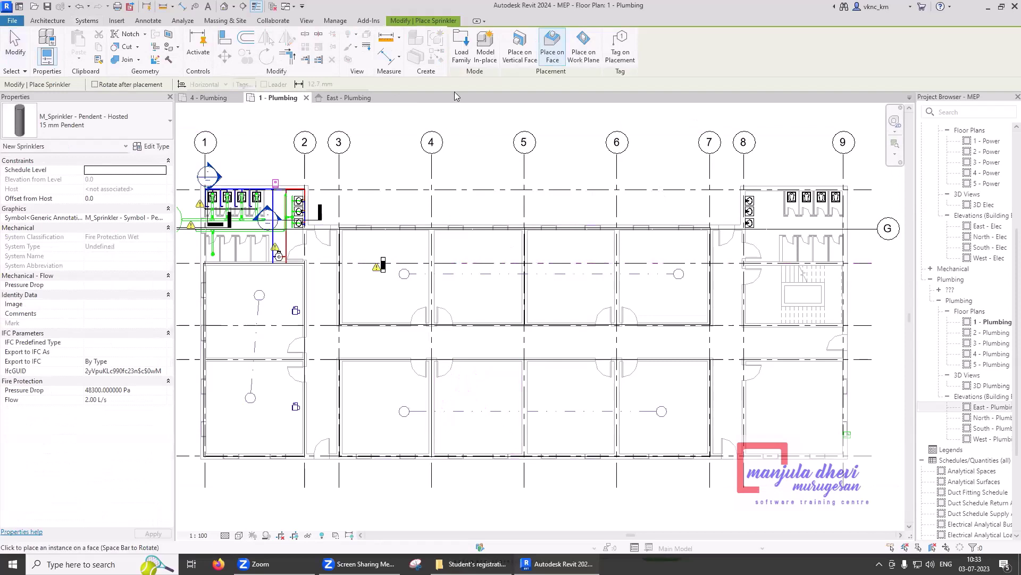
click(585, 59)
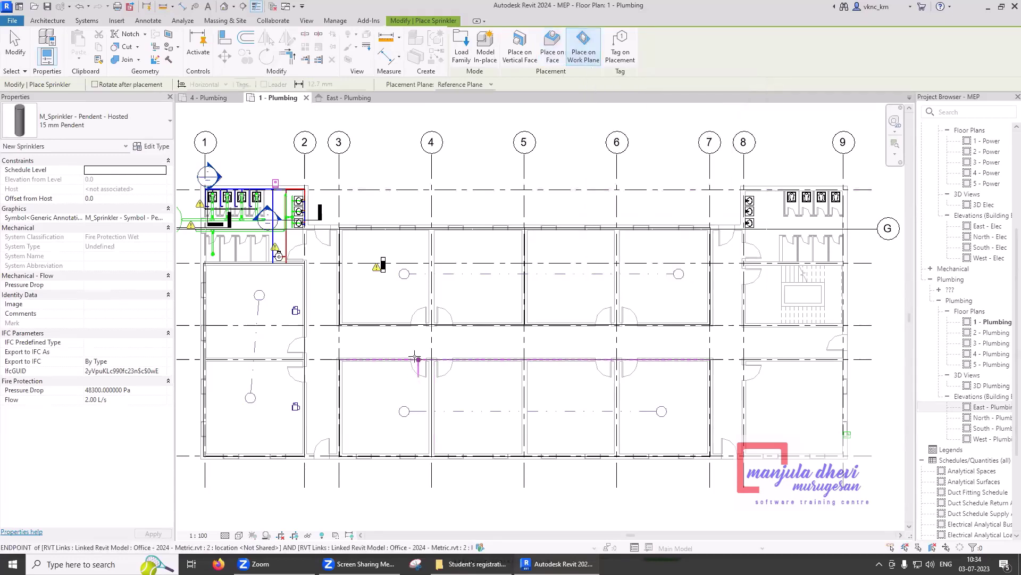
scroll(410, 352, up, 4)
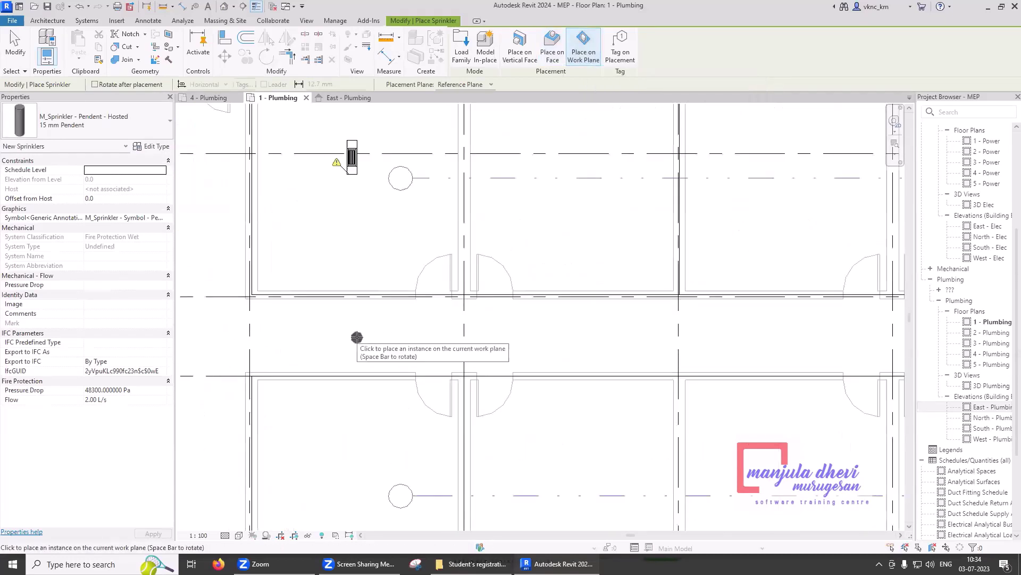
scroll(327, 336, down, 5)
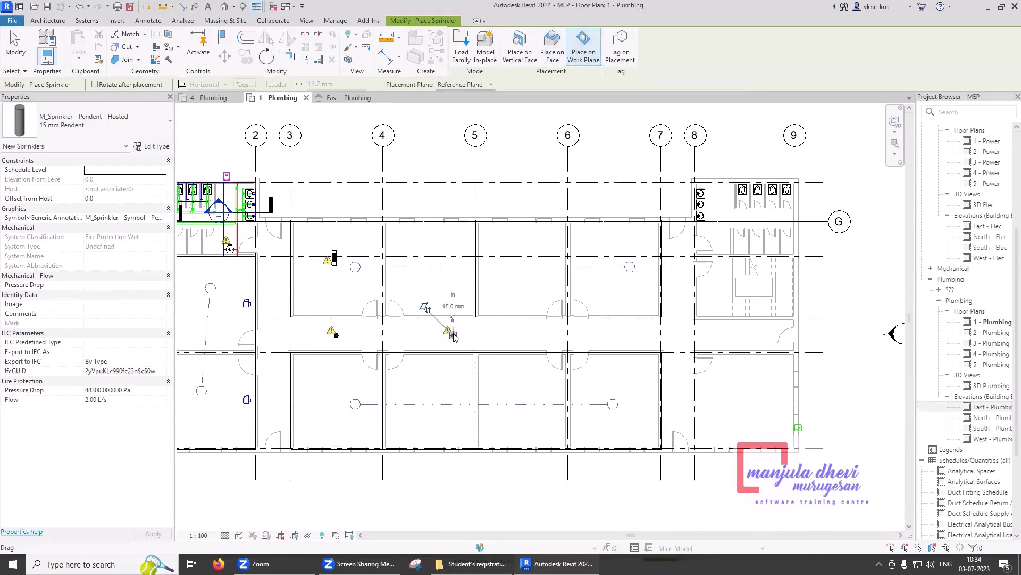
click(601, 335)
key(Escape)
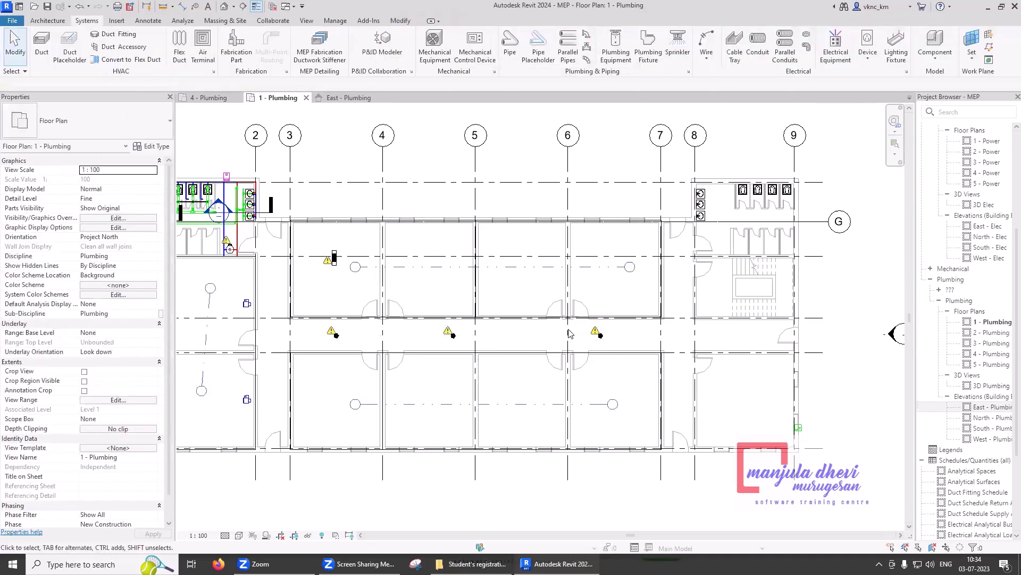
click(341, 101)
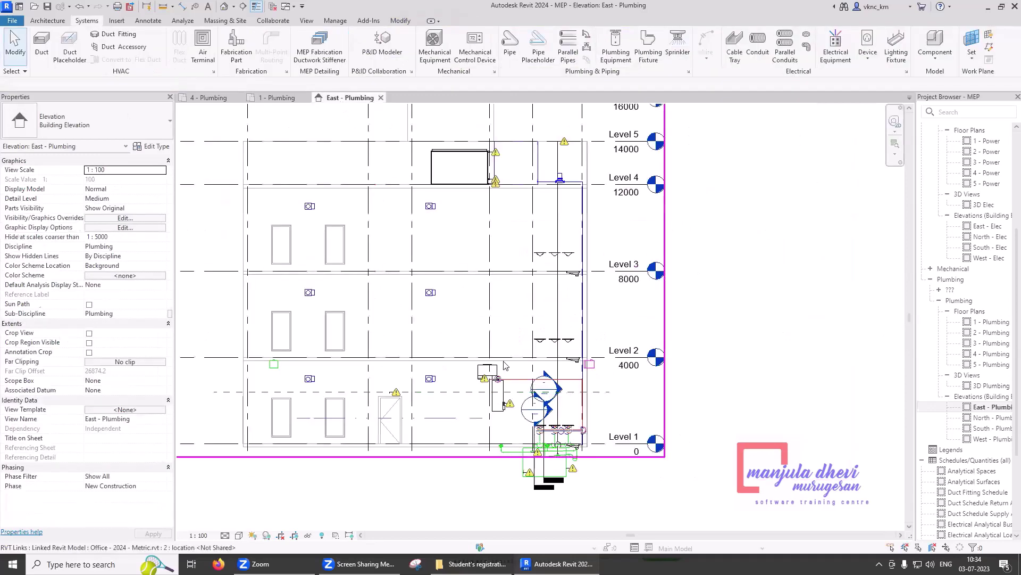
Check the sprinkler's host reference plane in the East elevation, then close the 4 - Plumbing view
click(327, 392)
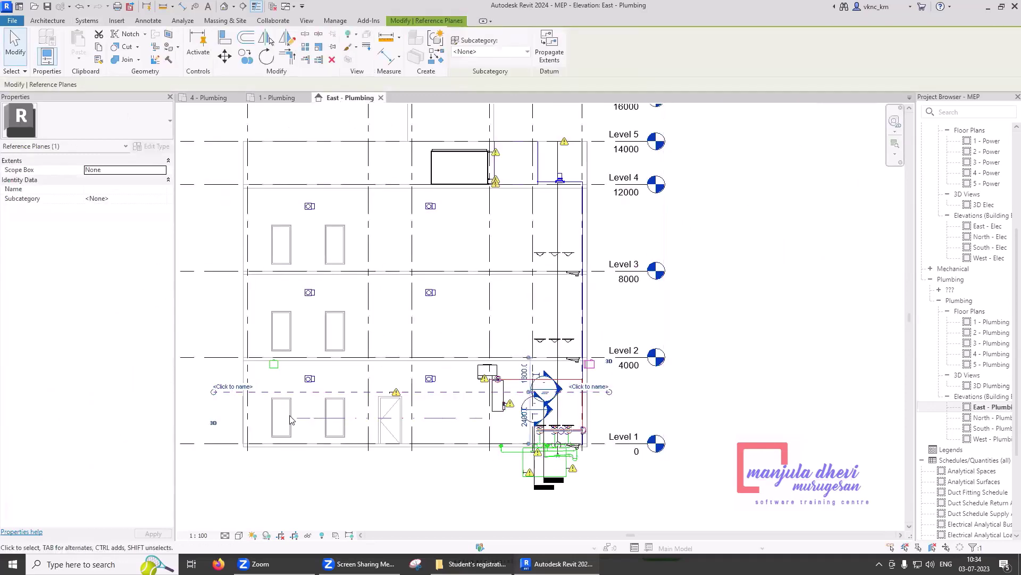
scroll(456, 402, up, 3)
scroll(456, 402, up, 2)
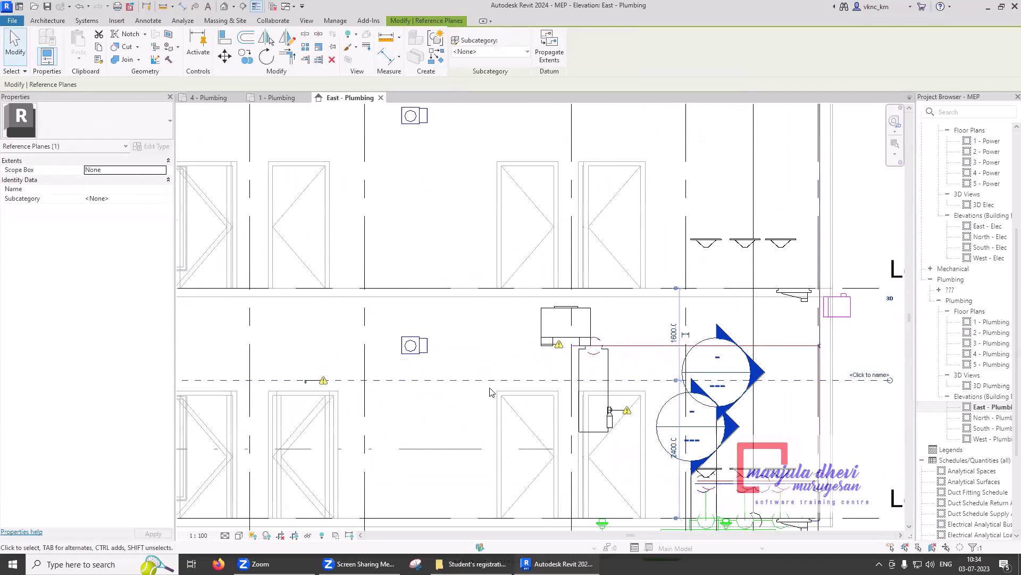
scroll(372, 389, up, 2)
scroll(317, 383, up, 5)
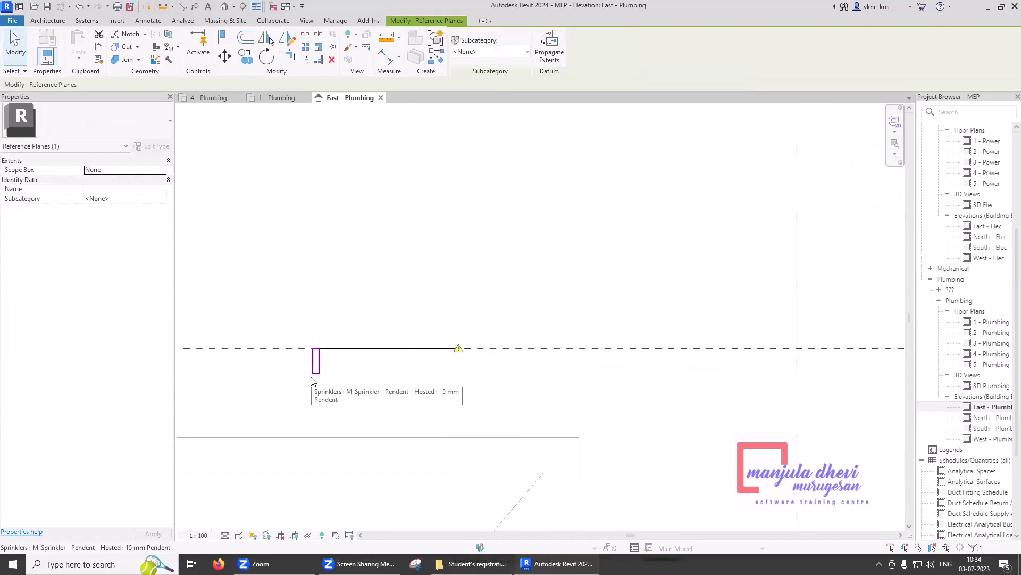
scroll(311, 378, down, 8)
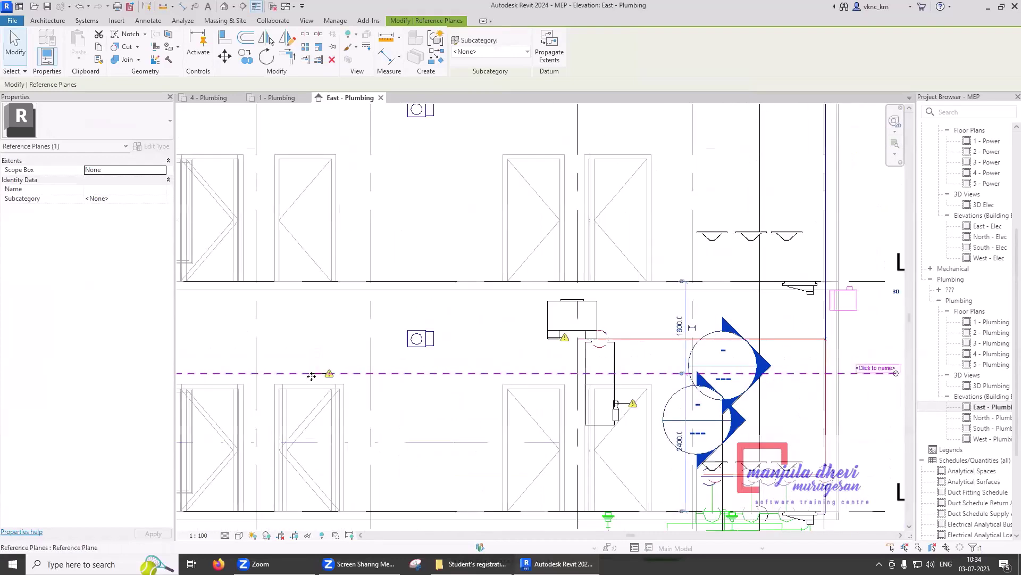
click(235, 97)
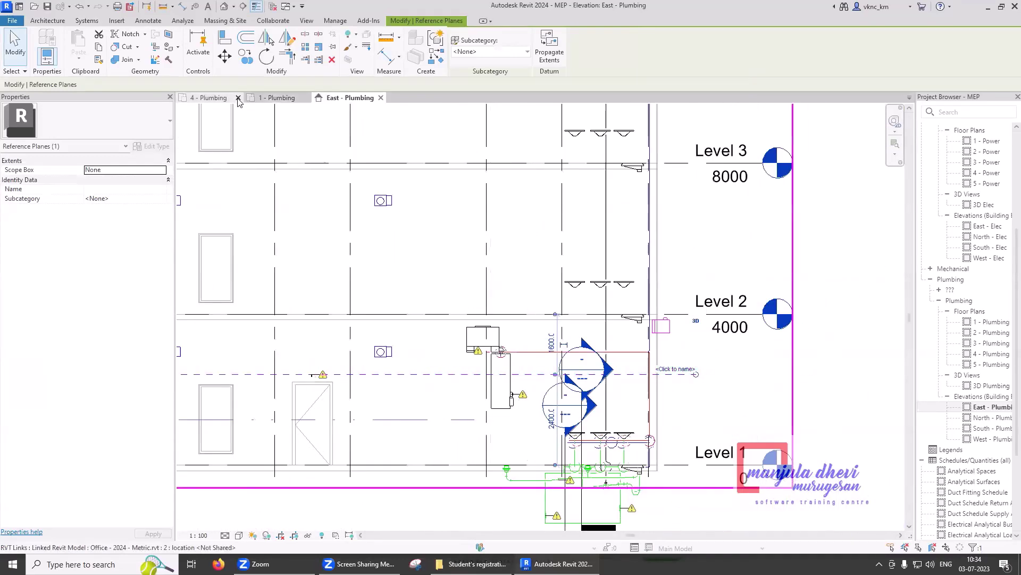
click(211, 97)
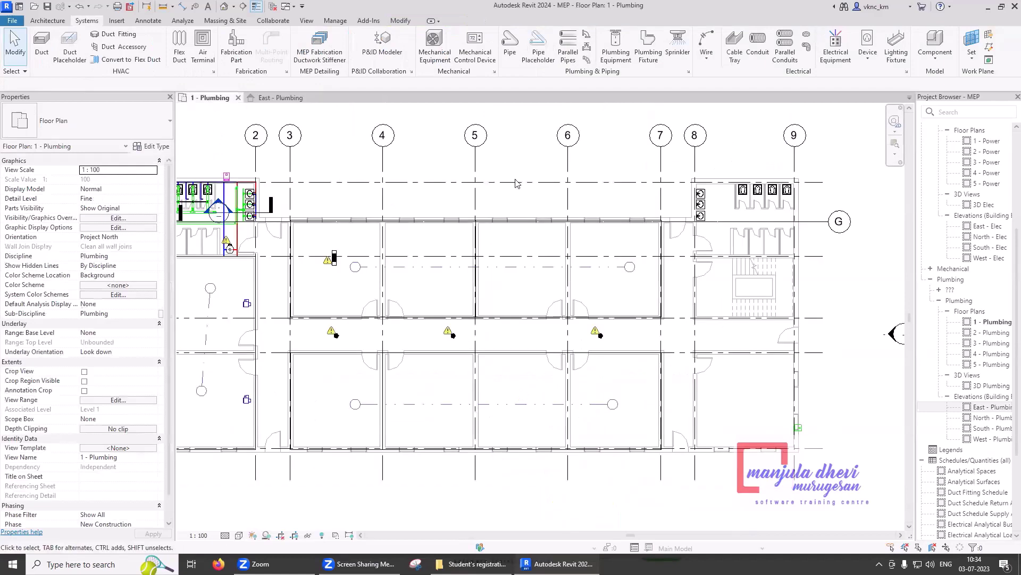
click(665, 52)
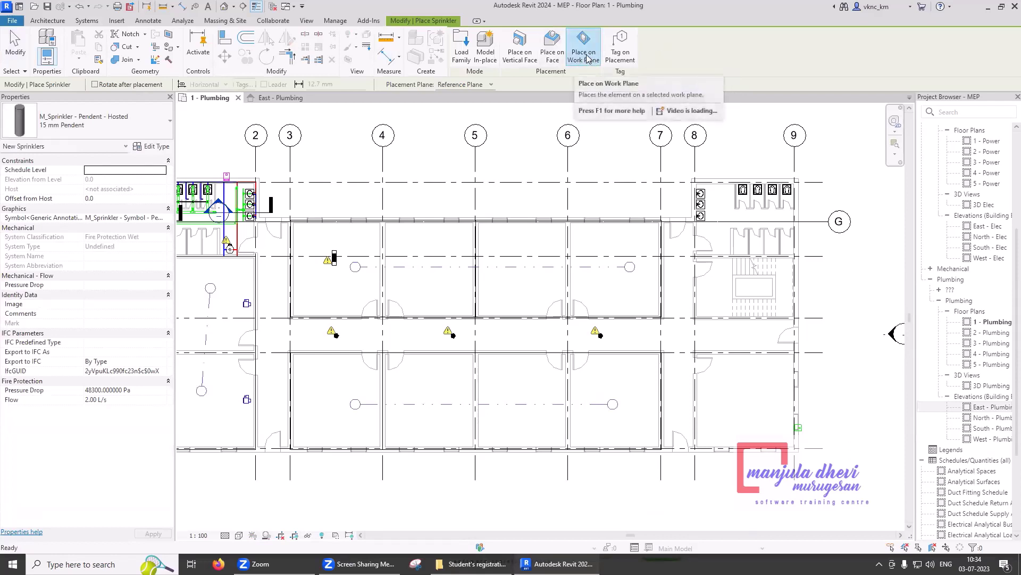
click(552, 51)
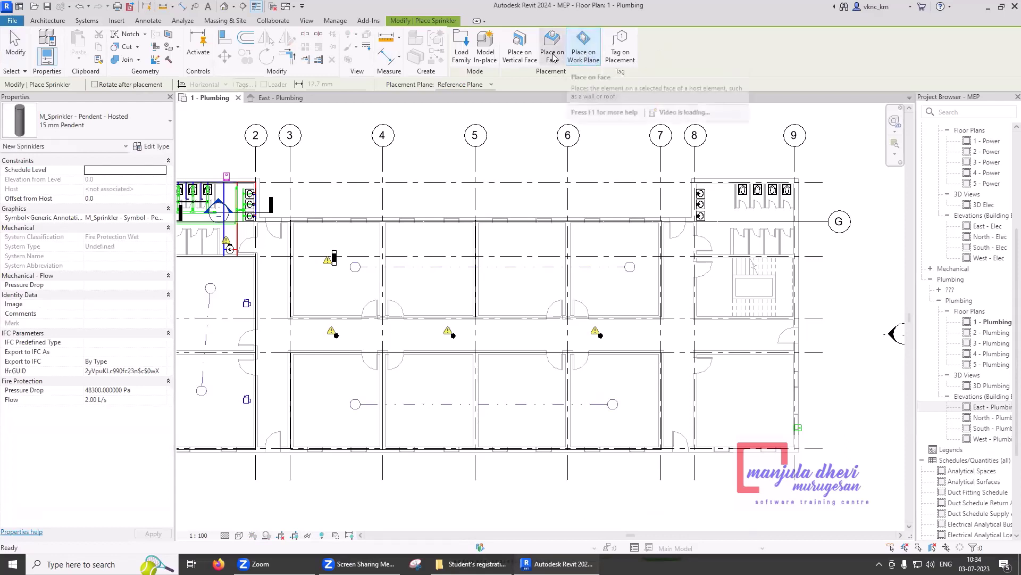
click(307, 390)
key(Escape)
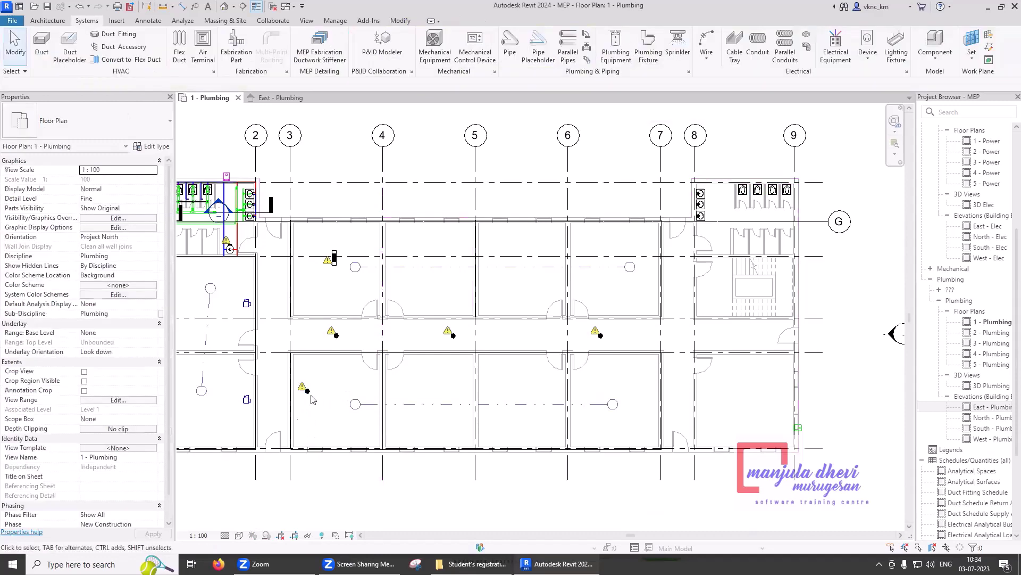
click(265, 99)
scroll(339, 389, down, 2)
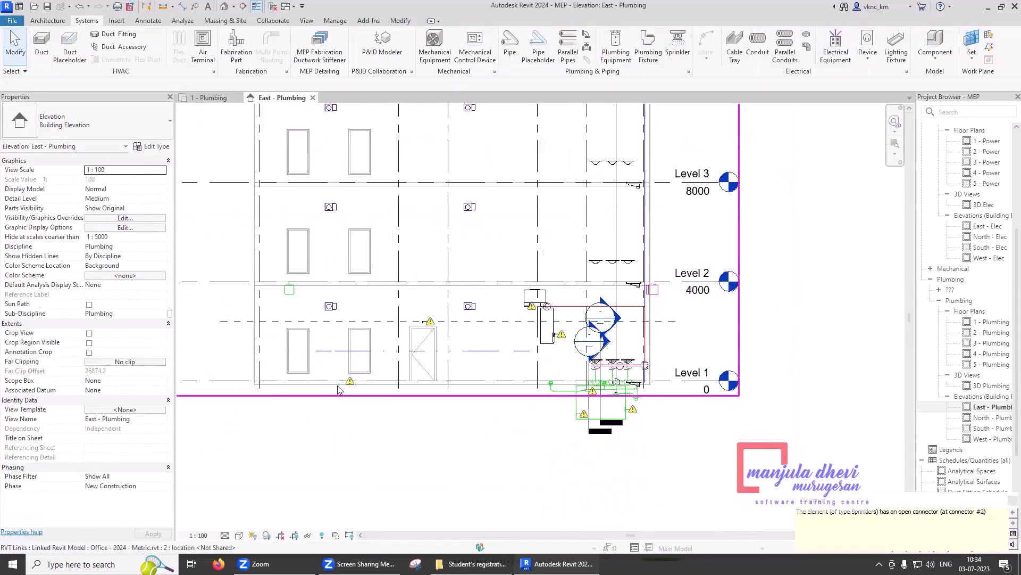
scroll(341, 386, up, 6)
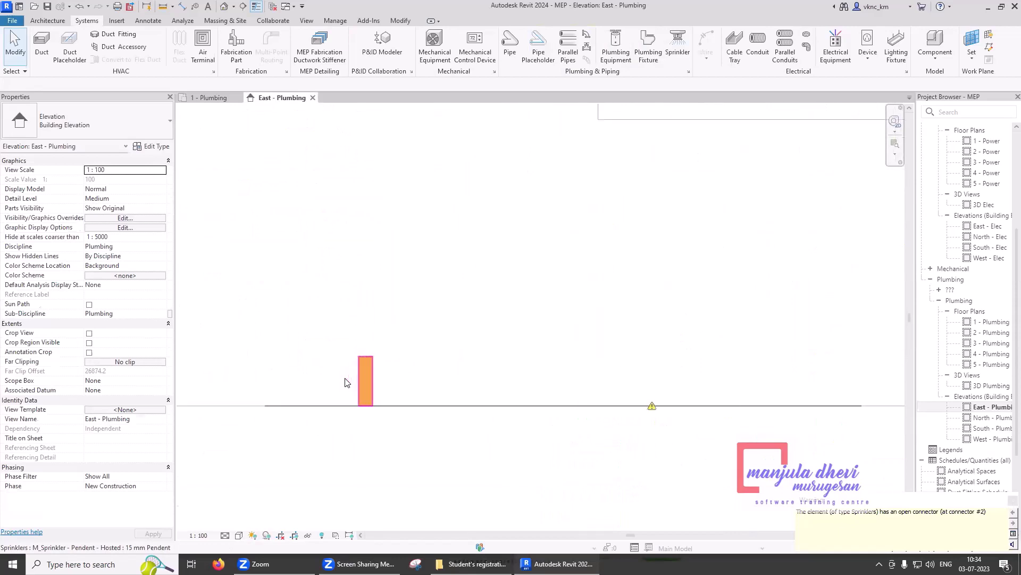
scroll(345, 382, up, 1)
click(387, 368)
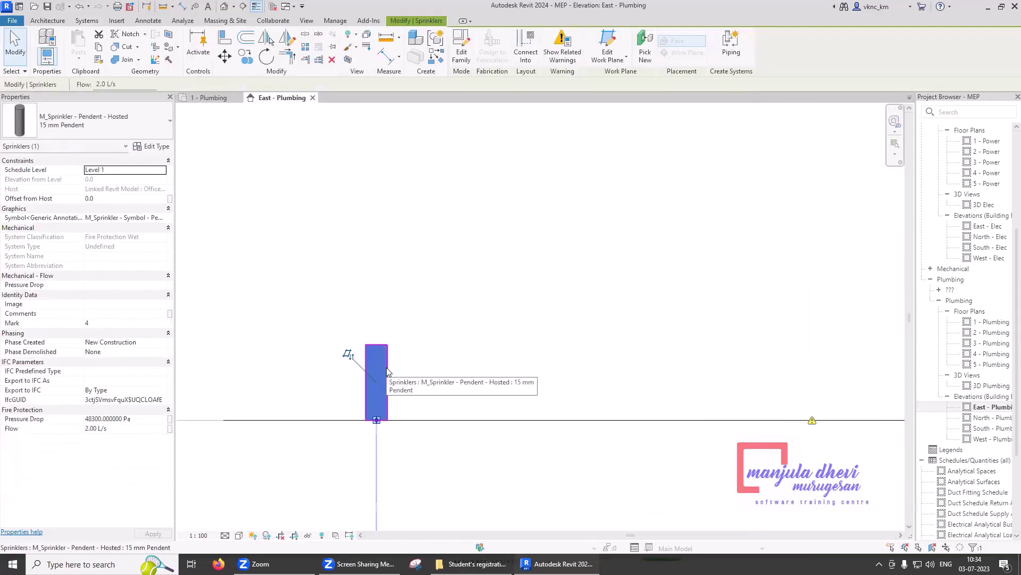
key(Delete)
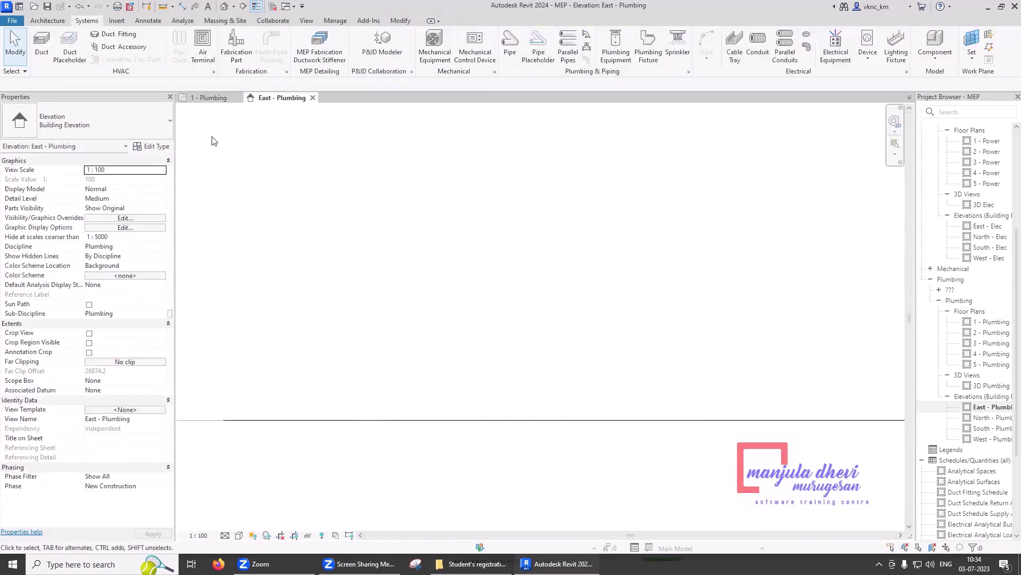
click(209, 98)
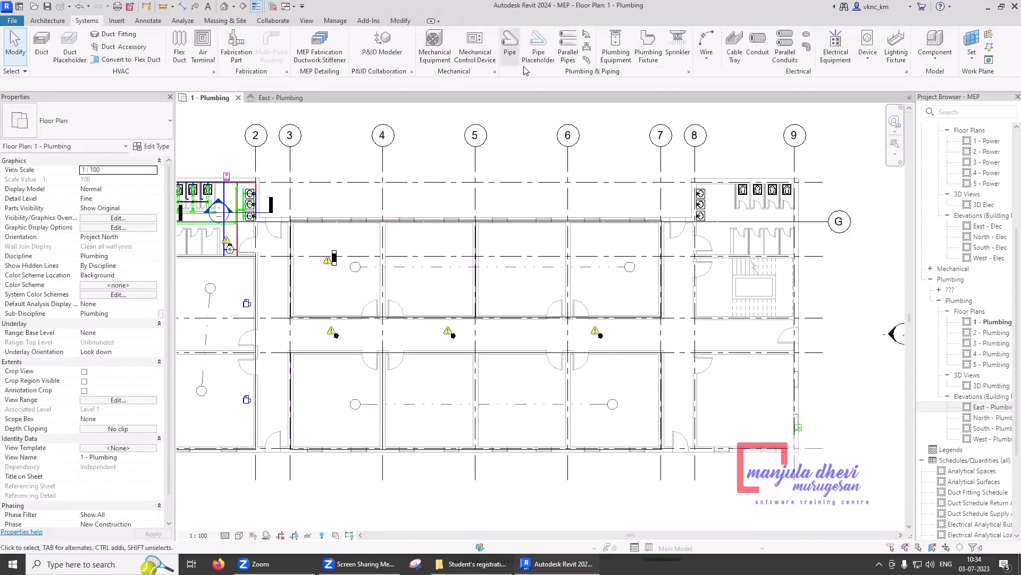
click(675, 54)
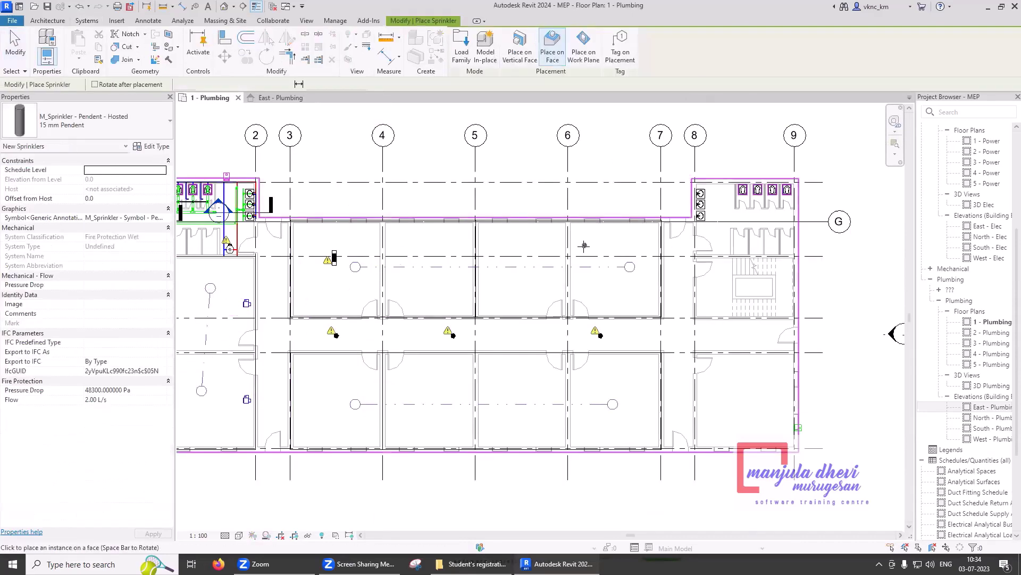
click(519, 48)
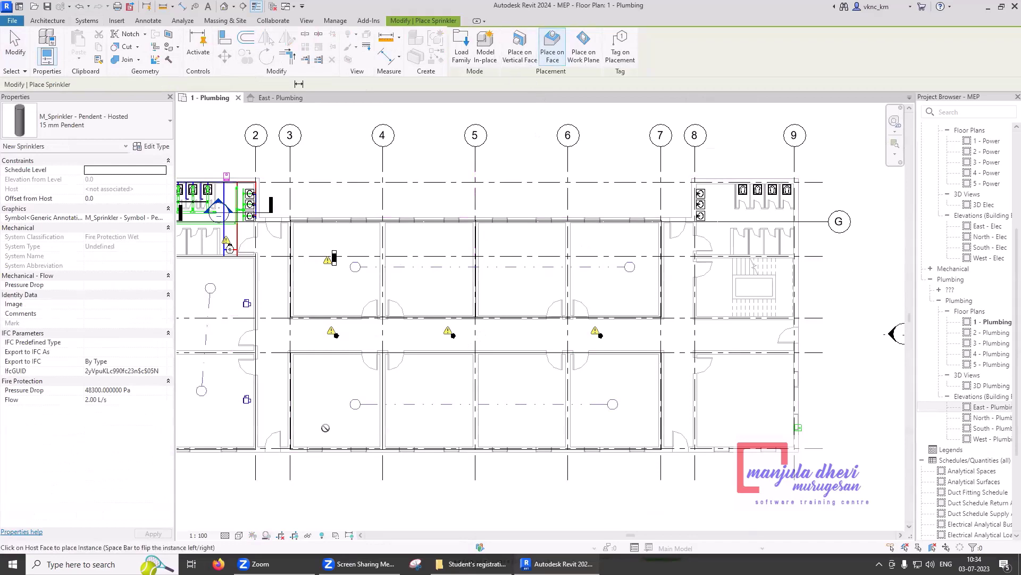
scroll(317, 360, up, 2)
scroll(317, 360, up, 1)
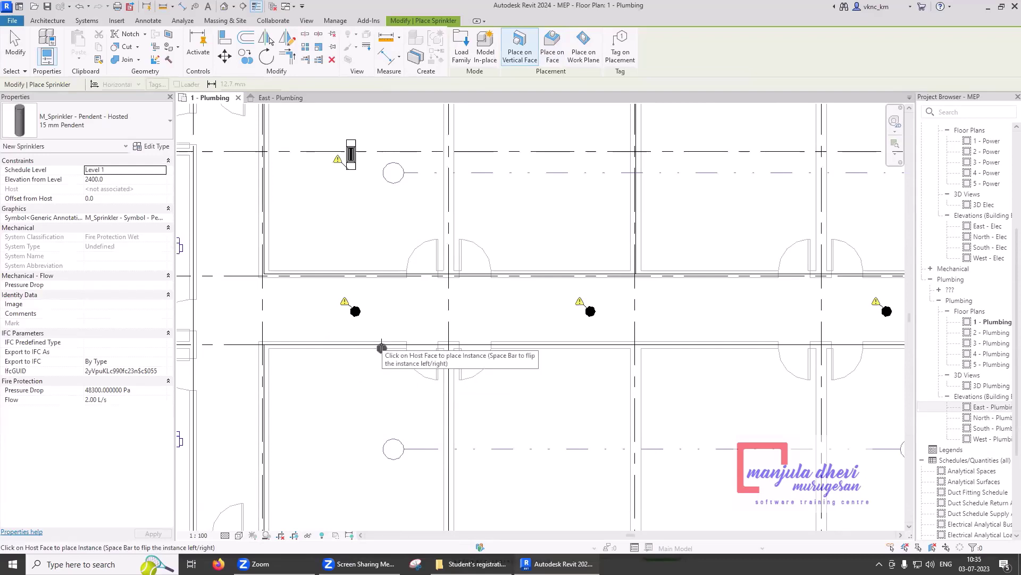
key(Escape)
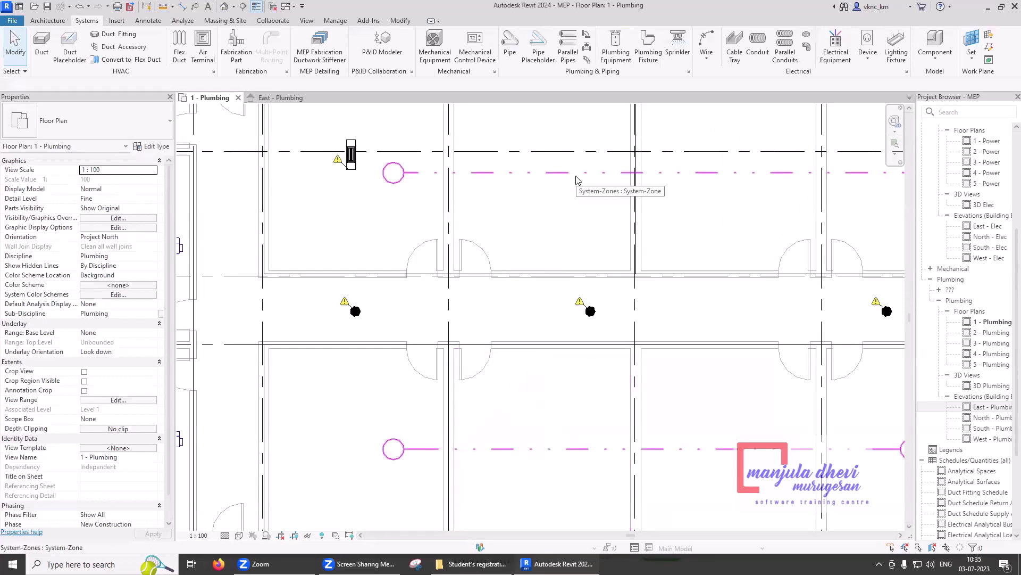
Start the Pipe tool with the Standard pipe type selected
click(510, 55)
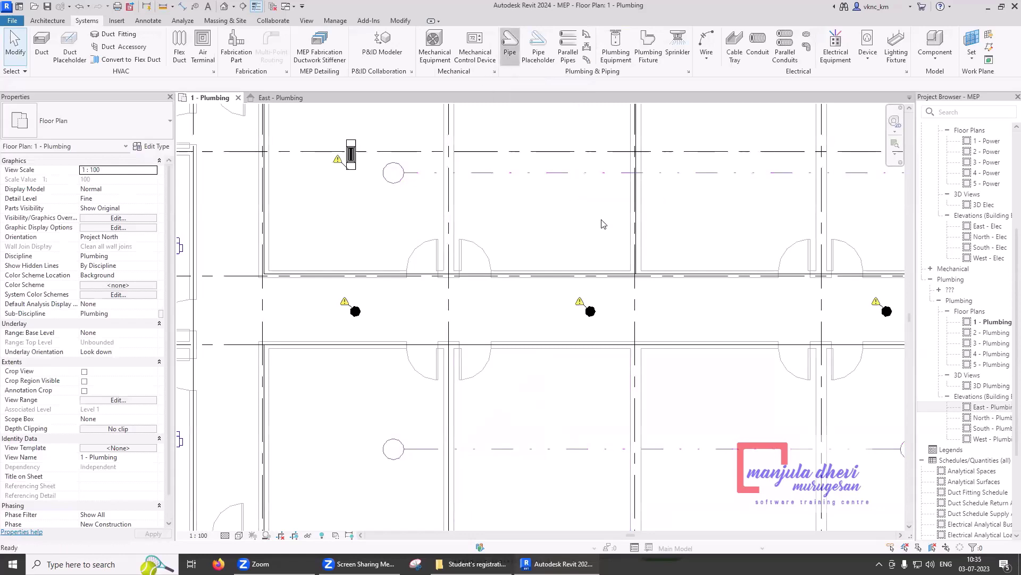
click(158, 125)
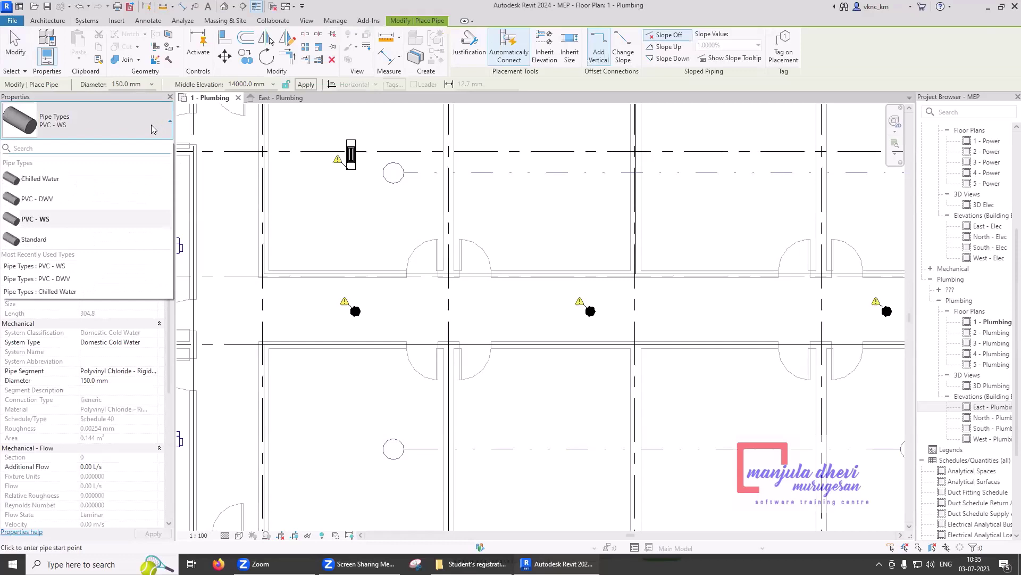
click(75, 239)
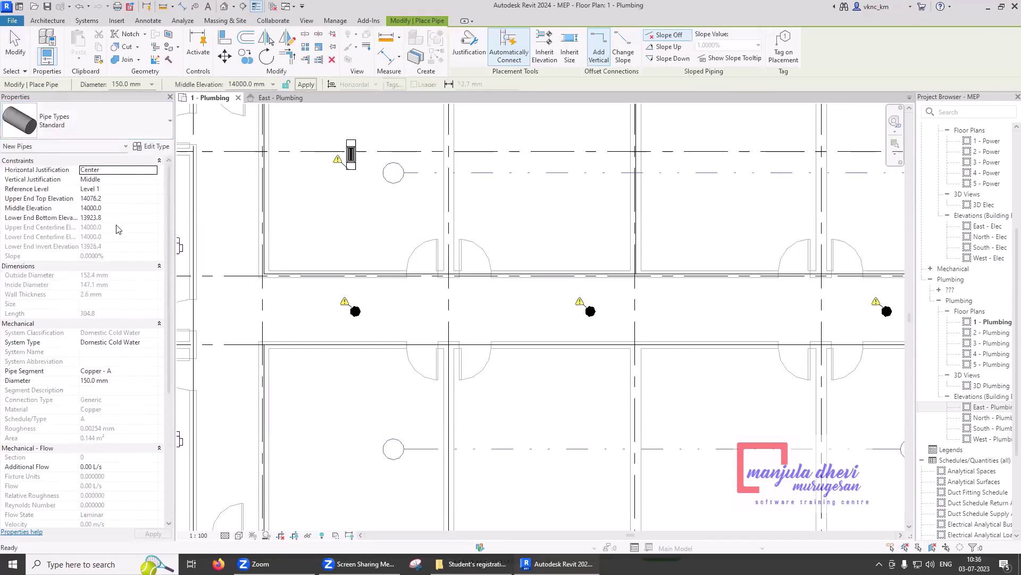
Duplicate the Standard pipe type as a new type named FP
click(154, 147)
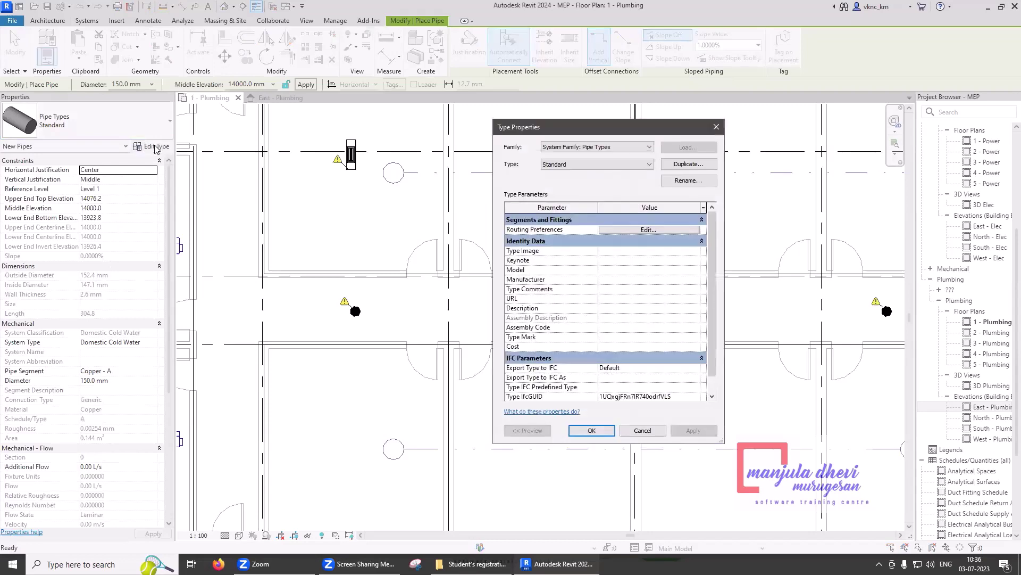
click(689, 164)
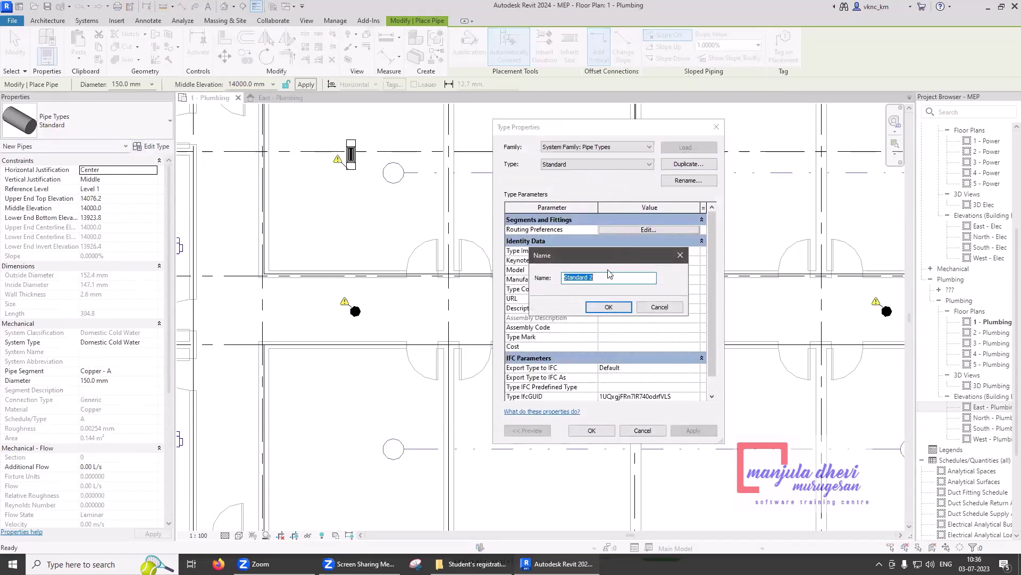
text(FP)
click(608, 308)
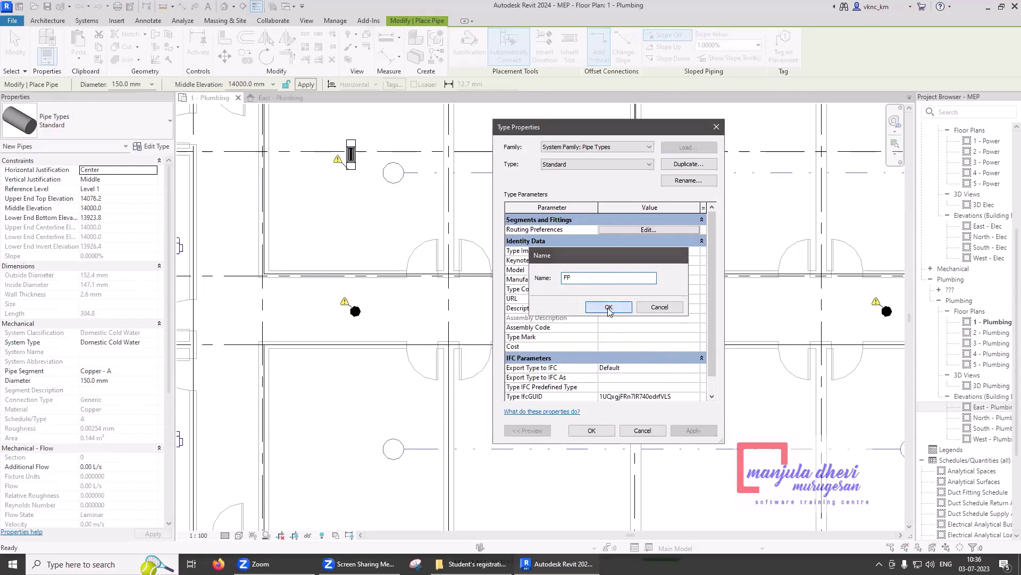
click(654, 229)
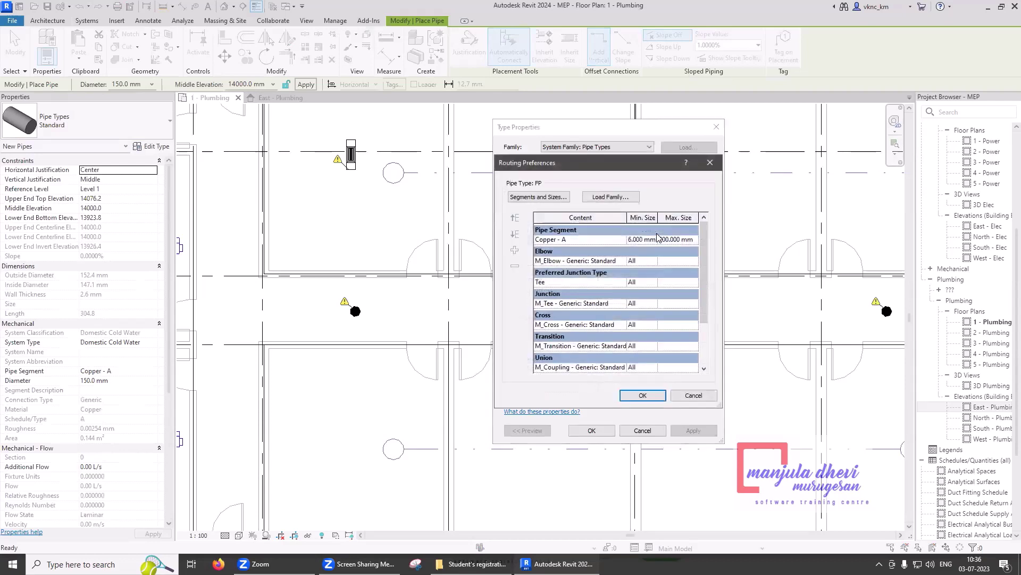
Set the FP routing preference segment to Steel, Carbon - Schedule 40 and apply the type
click(621, 242)
click(623, 240)
scroll(617, 260, down, 5)
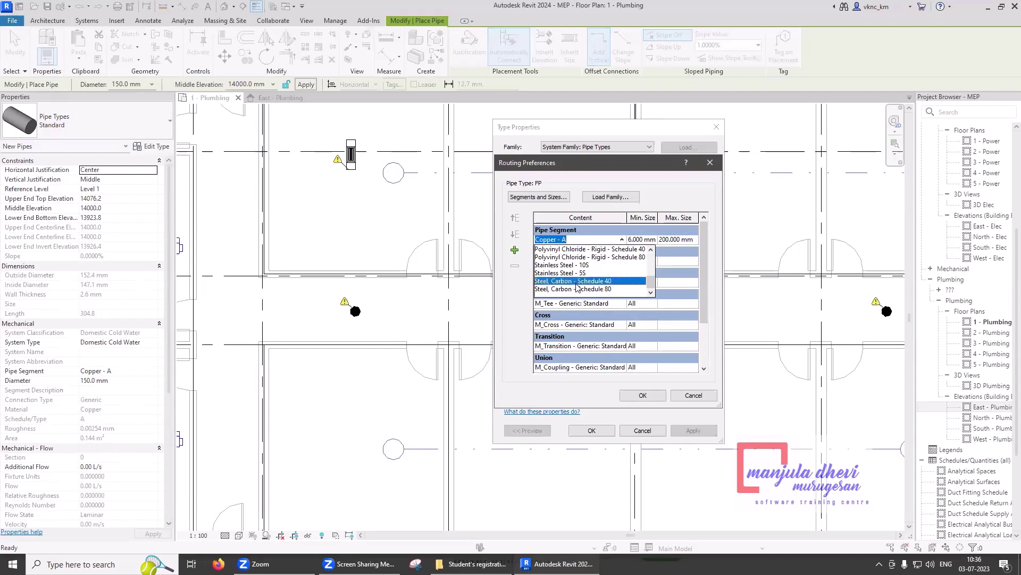
click(575, 282)
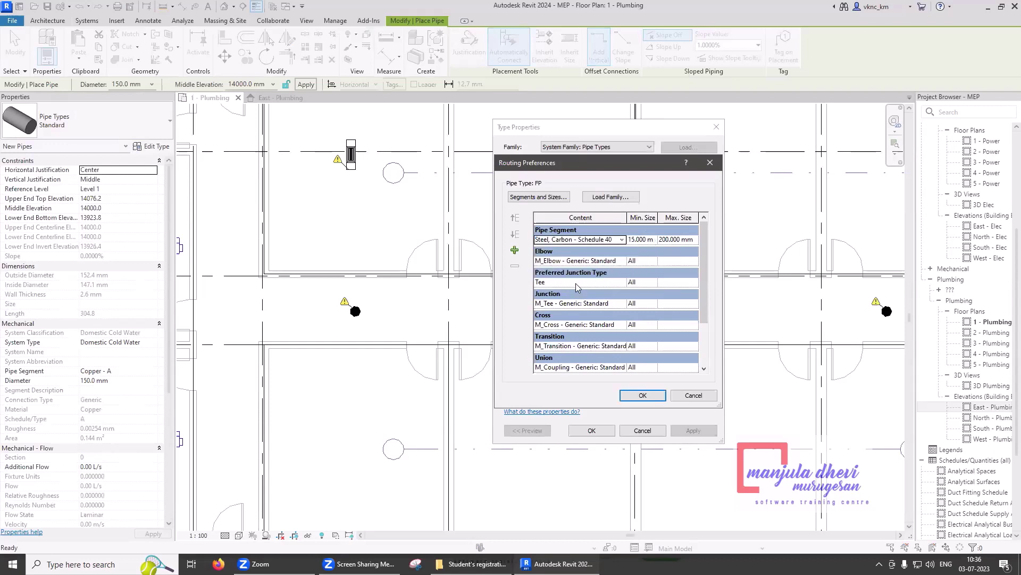
click(622, 240)
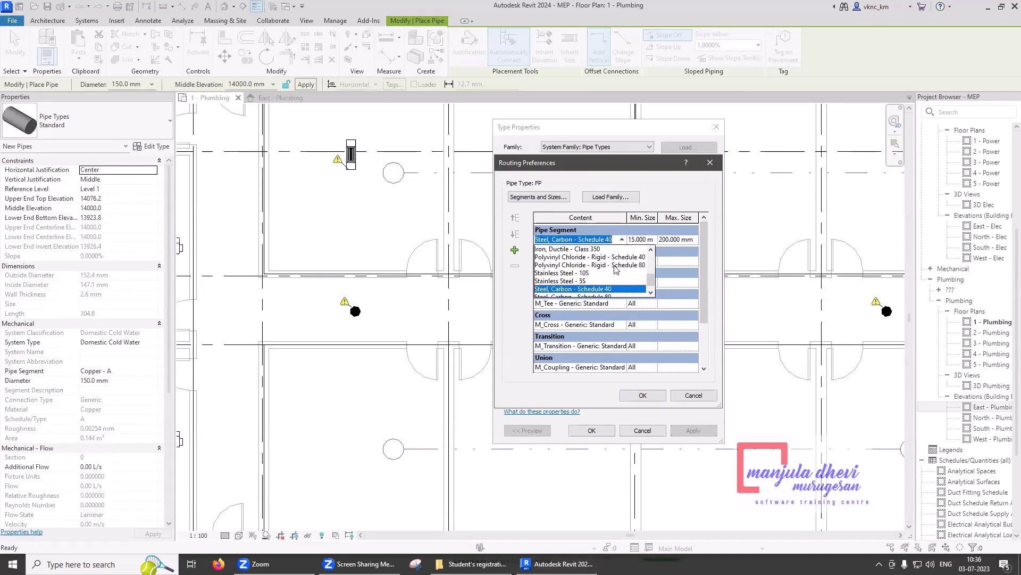
scroll(616, 269, up, 2)
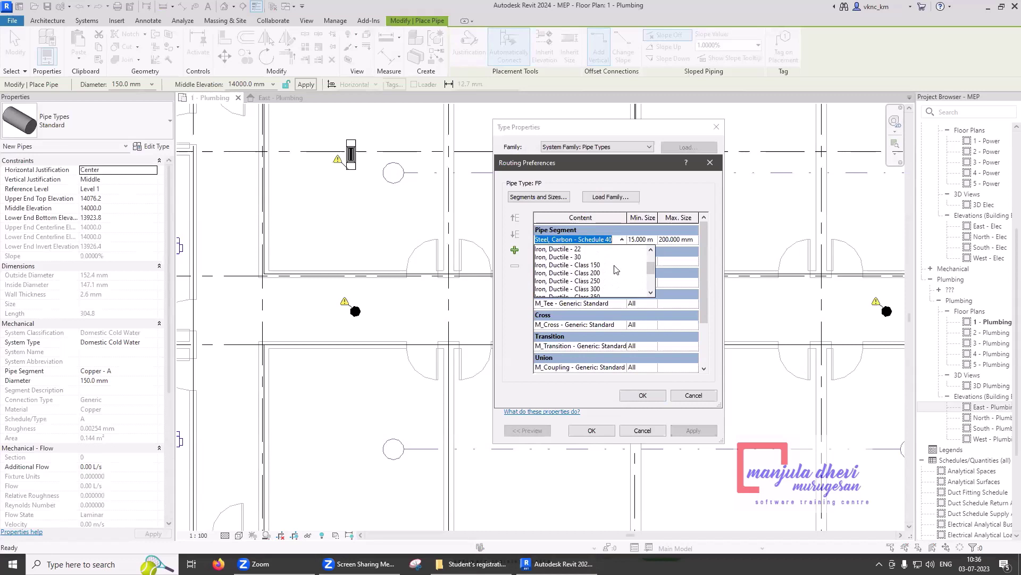
scroll(616, 269, up, 2)
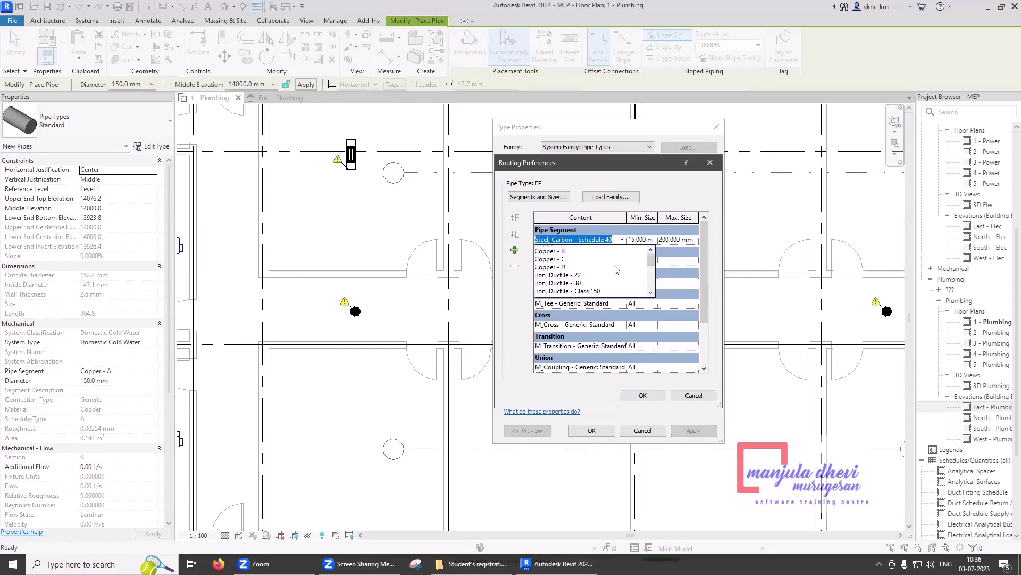
scroll(615, 268, down, 2)
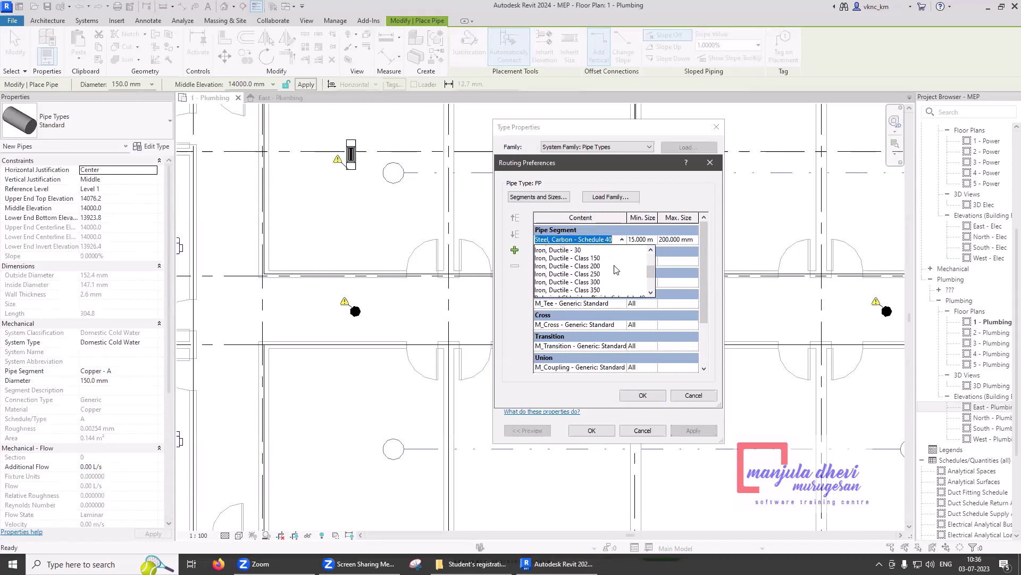
scroll(615, 269, down, 1)
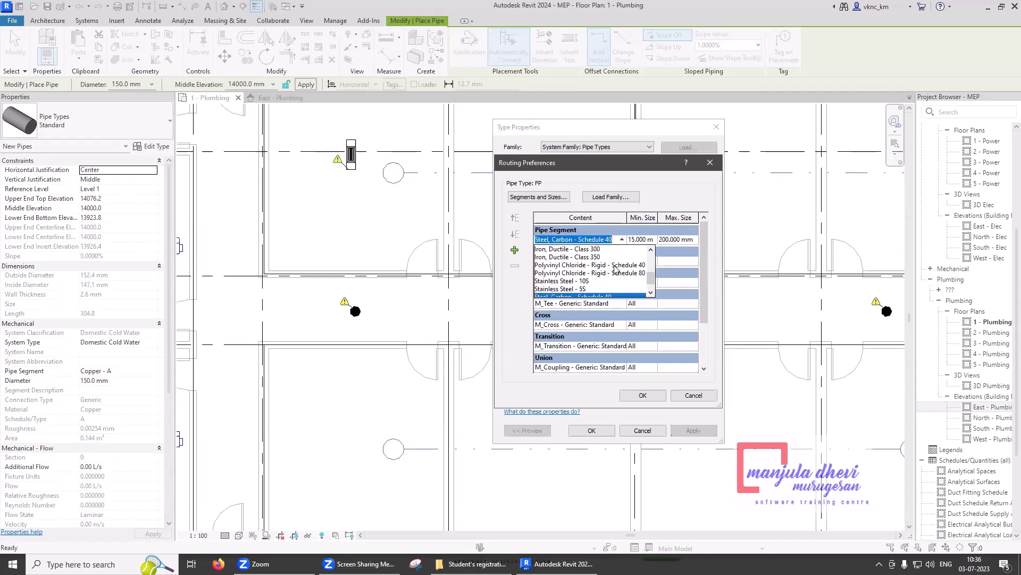
scroll(616, 268, up, 2)
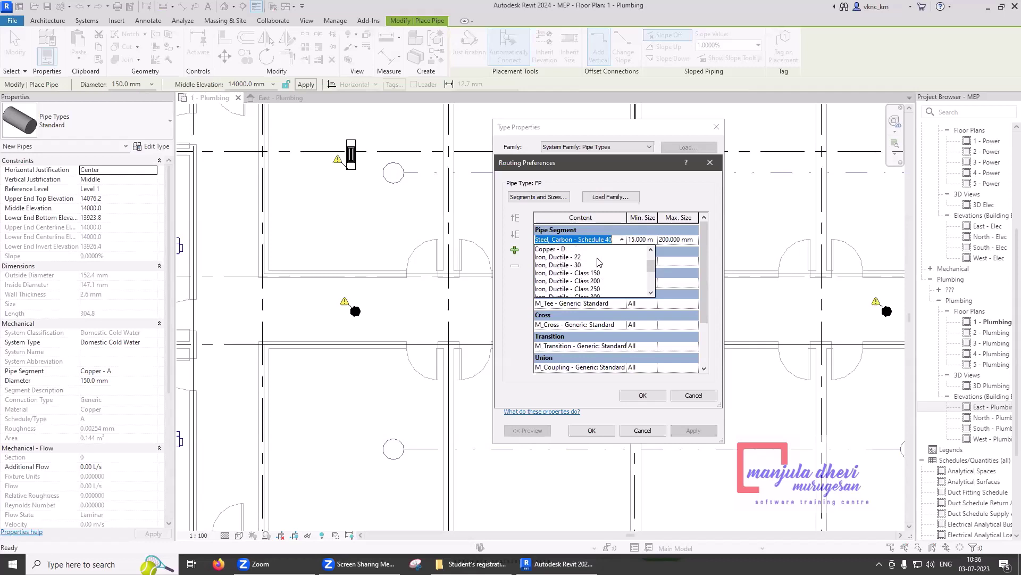
scroll(600, 261, down, 3)
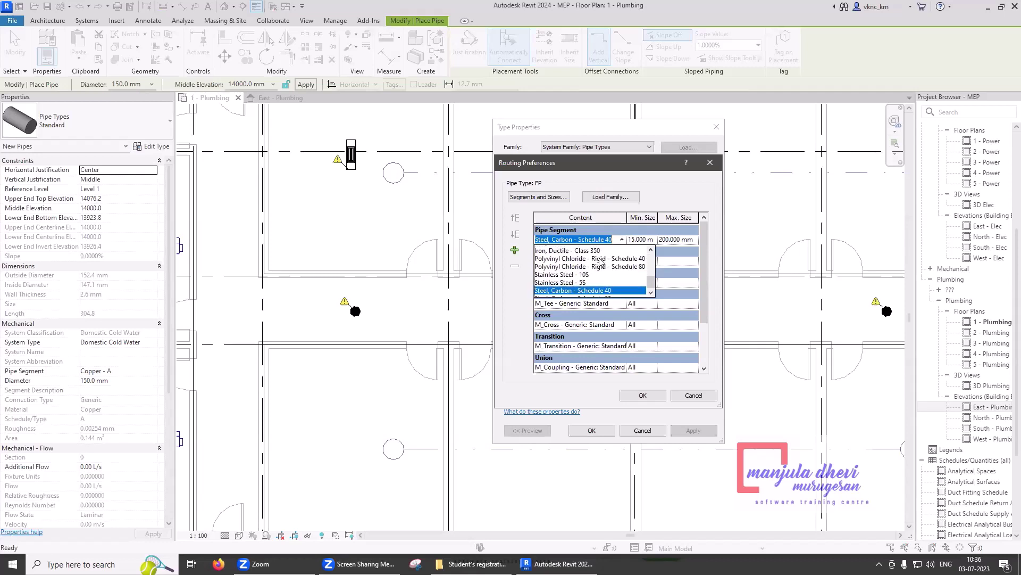
scroll(601, 263, down, 1)
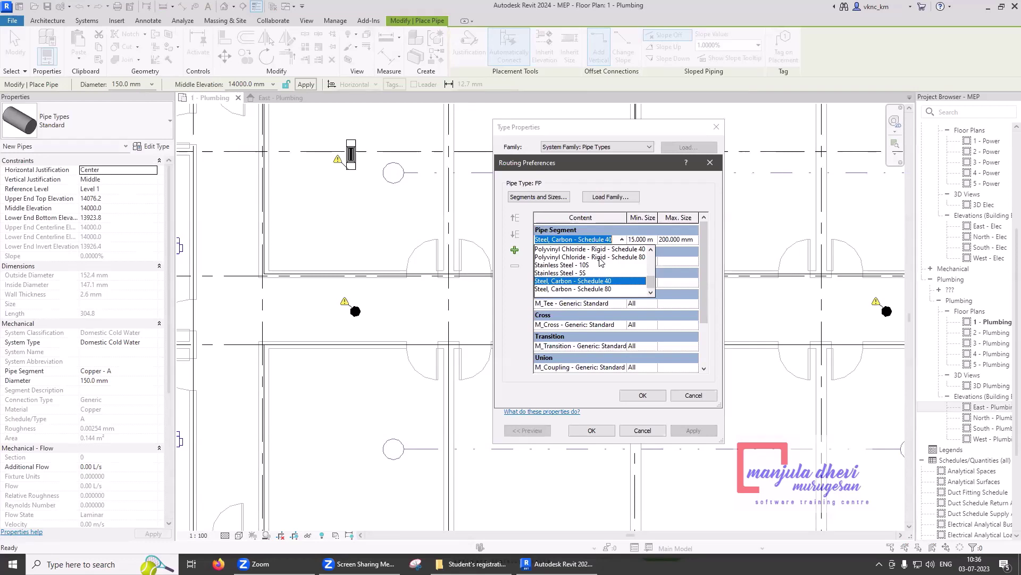
scroll(601, 261, up, 2)
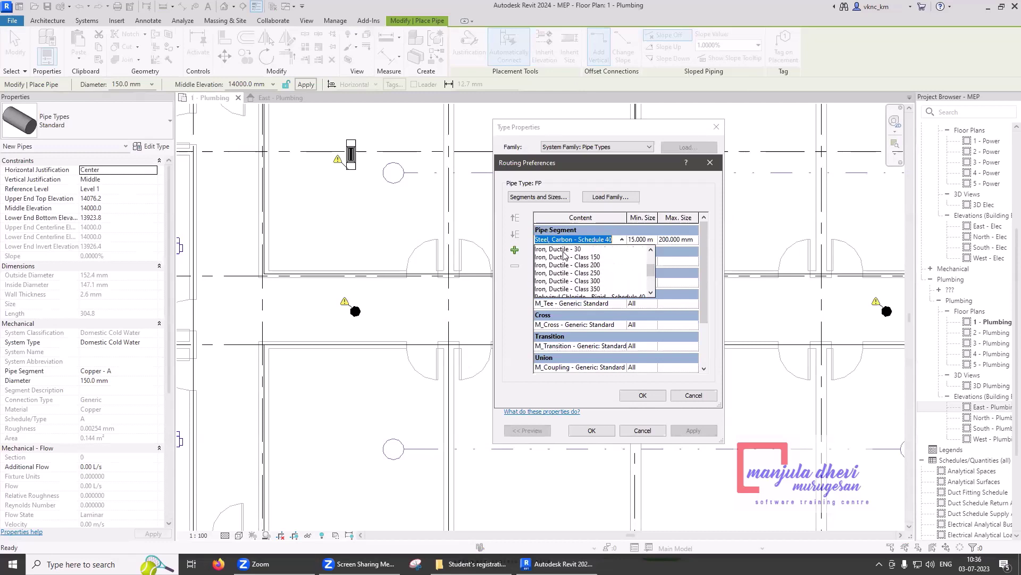
scroll(565, 255, up, 1)
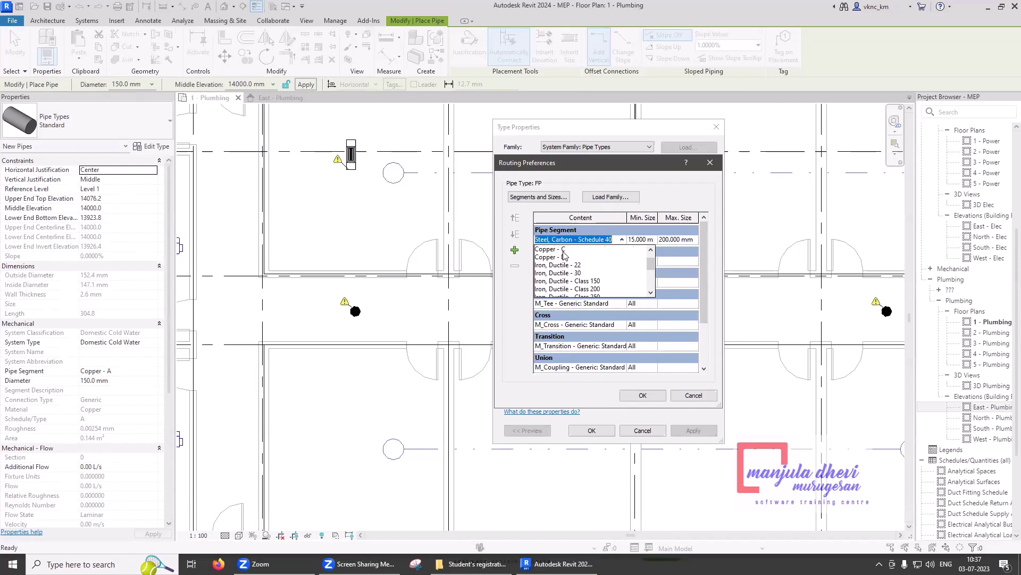
scroll(565, 255, down, 2)
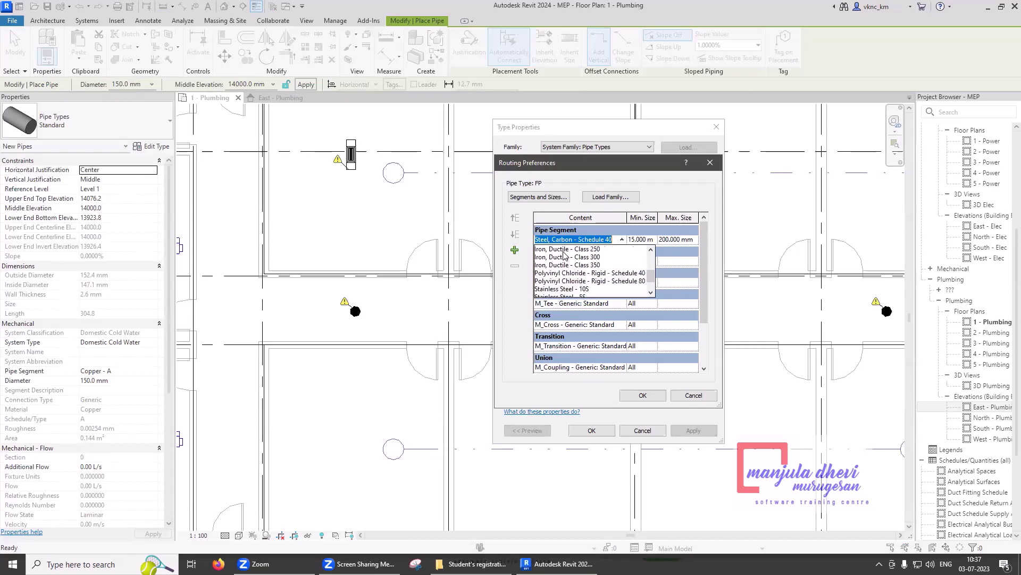
scroll(565, 255, down, 1)
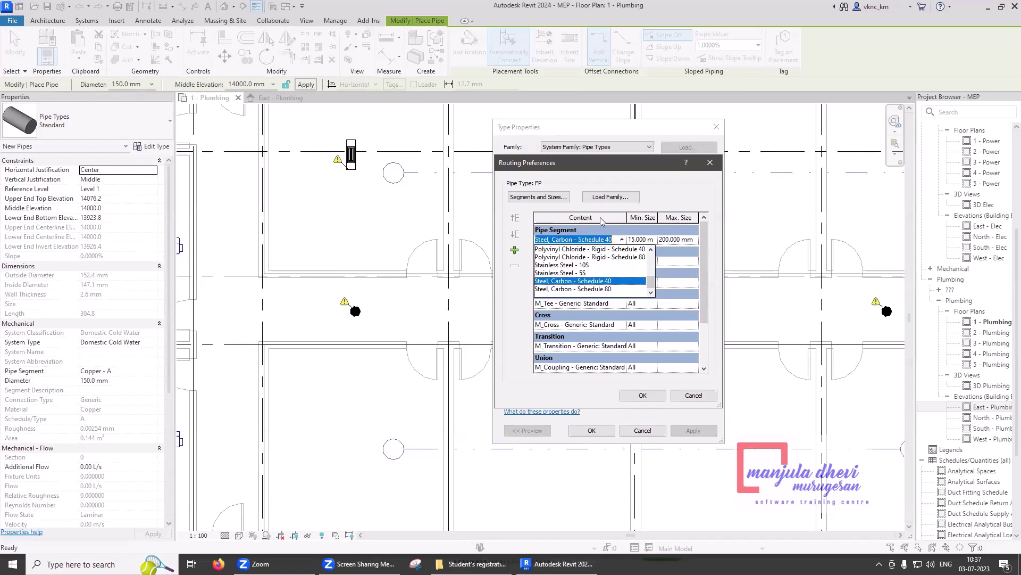
click(704, 197)
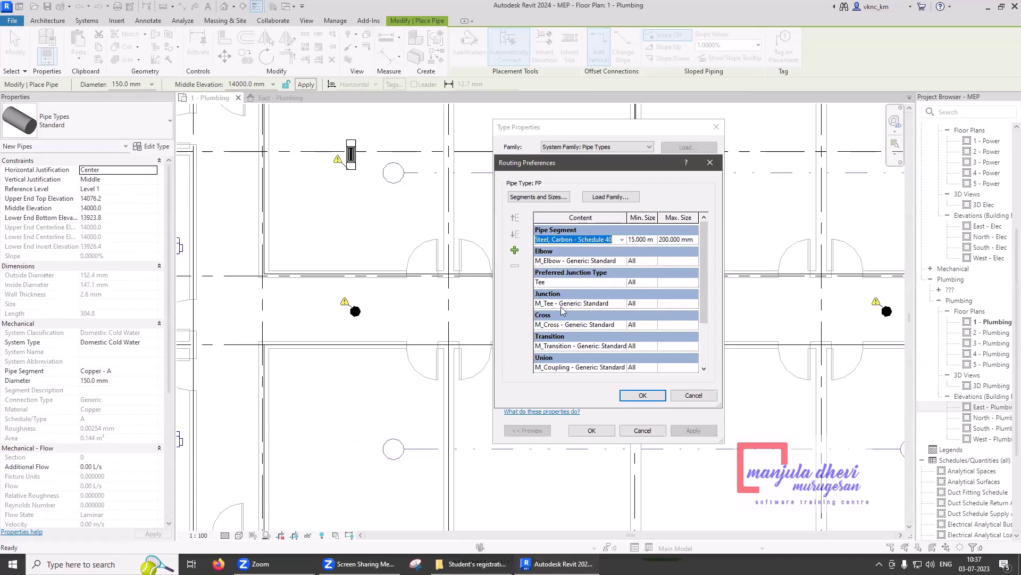
click(644, 394)
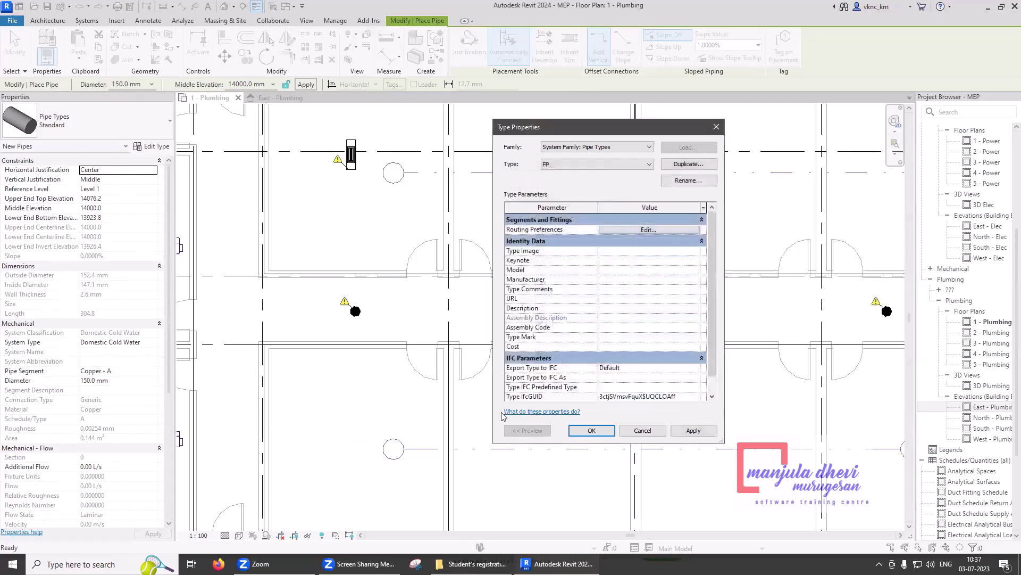
click(601, 429)
Set the pipe diameter to 25.0 mm in Properties
click(150, 381)
scroll(135, 399, up, 5)
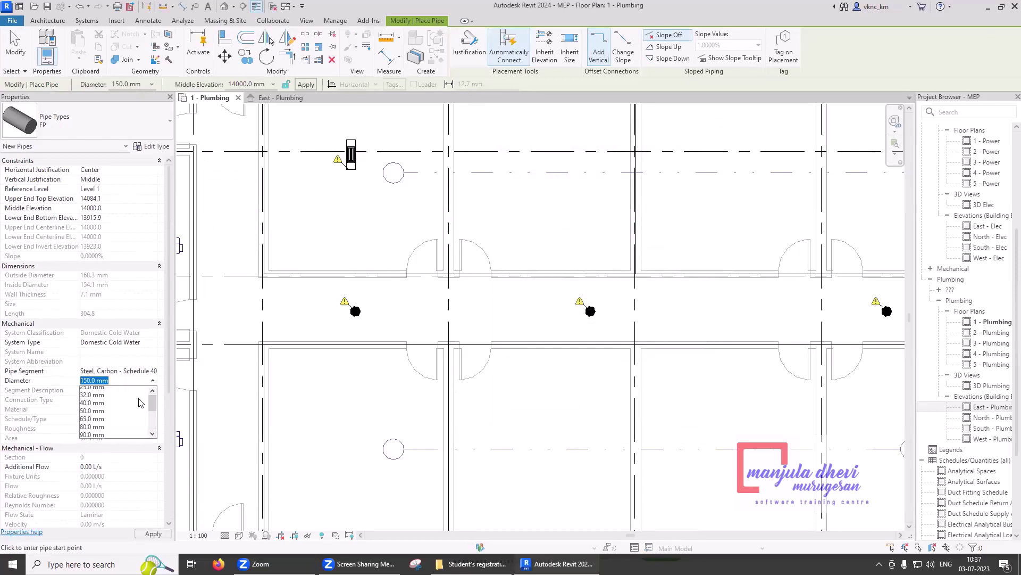
click(101, 406)
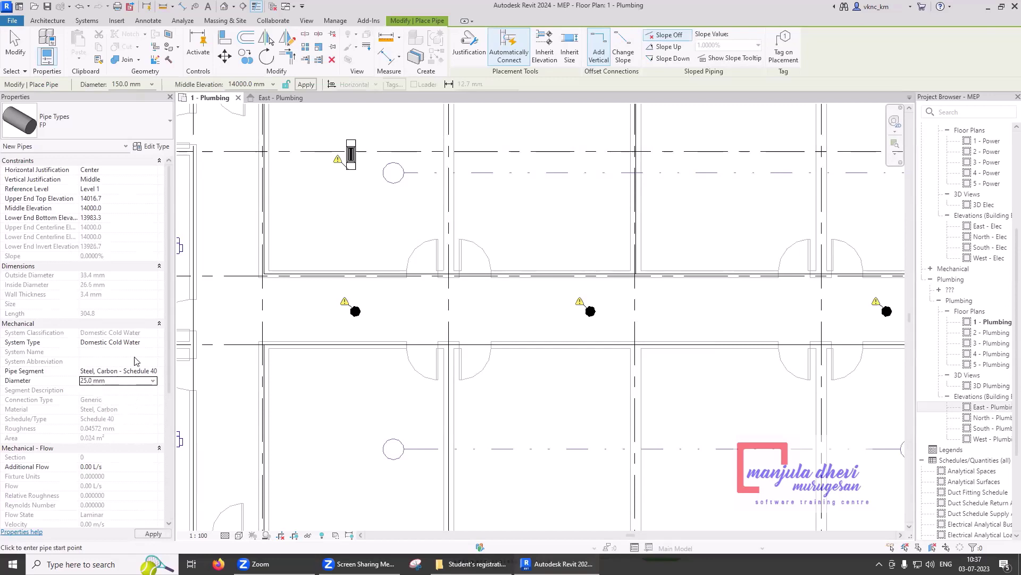
click(149, 343)
click(153, 343)
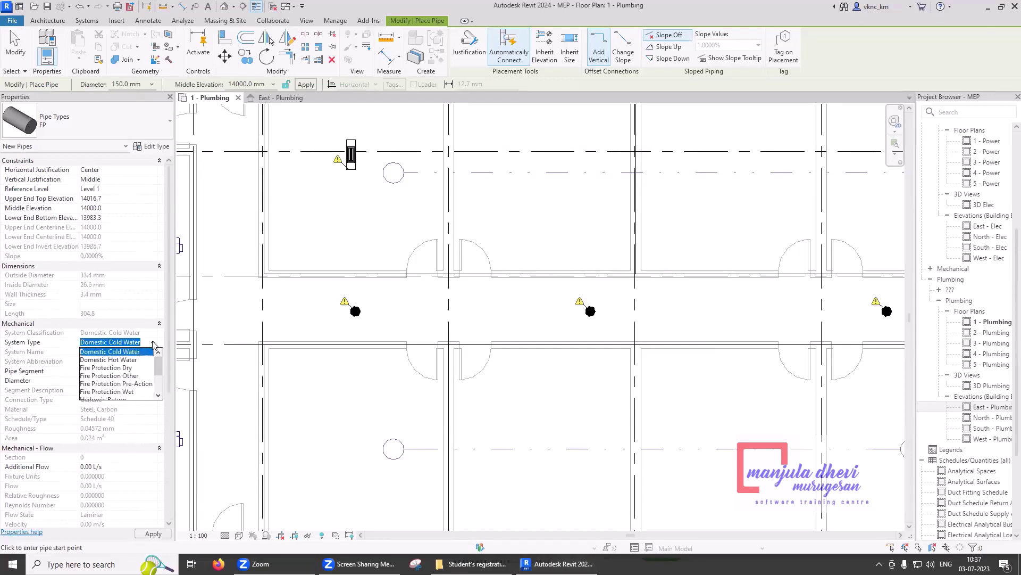
click(160, 396)
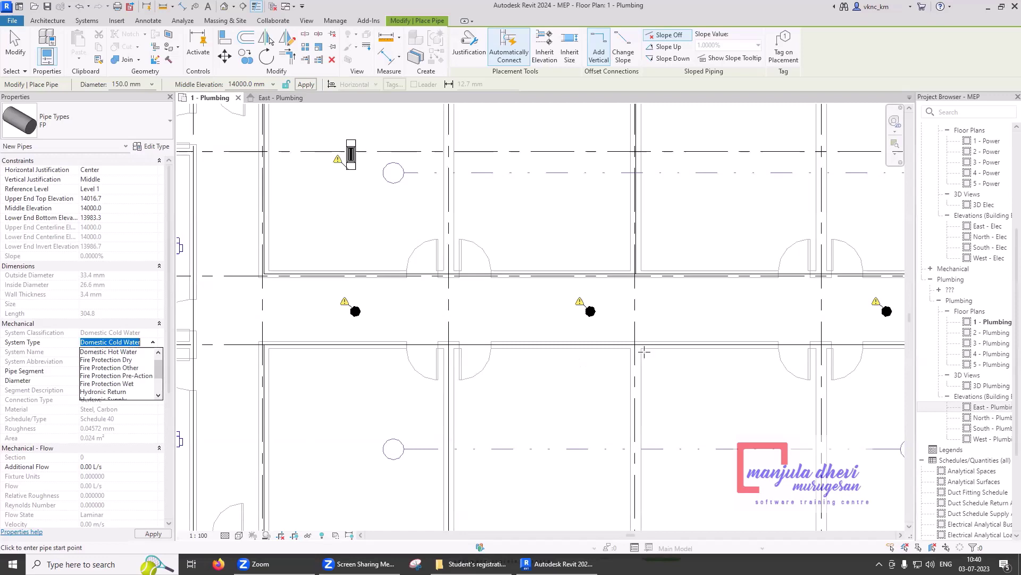
scroll(644, 351, down, 1)
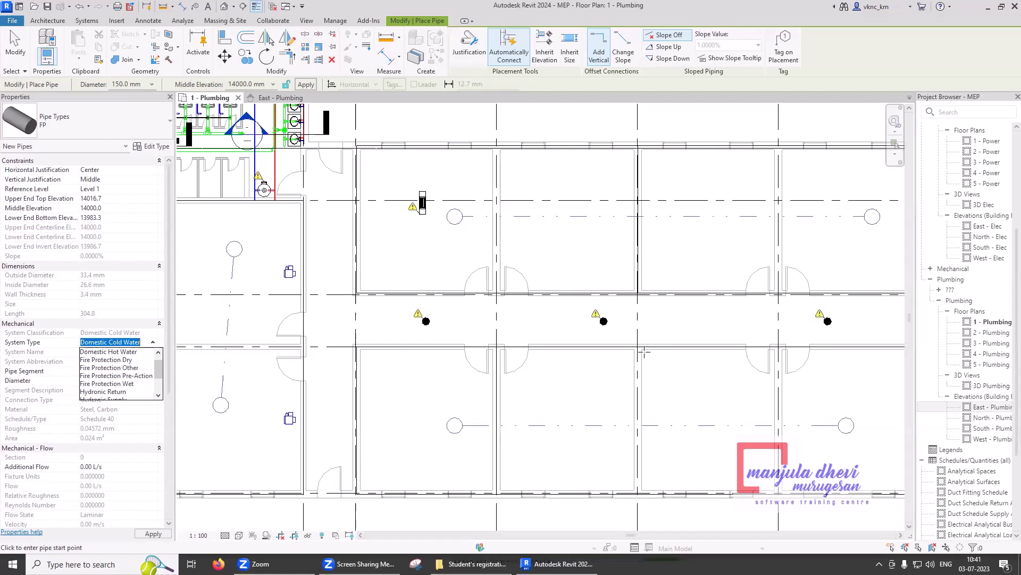
Set the pipe's System Type to Fire Protection Wet
click(133, 384)
scroll(483, 379, down, 2)
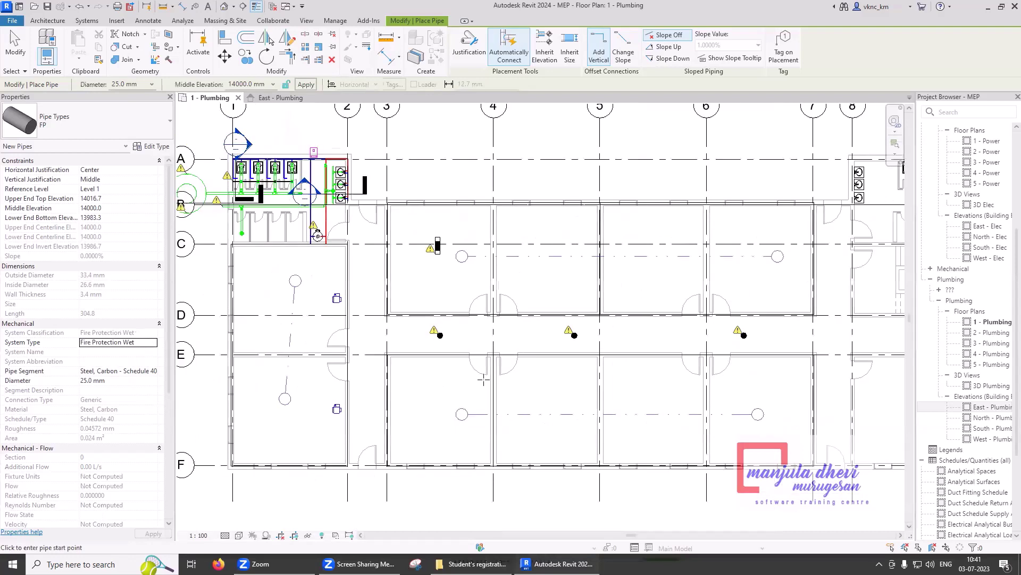
scroll(367, 208, up, 3)
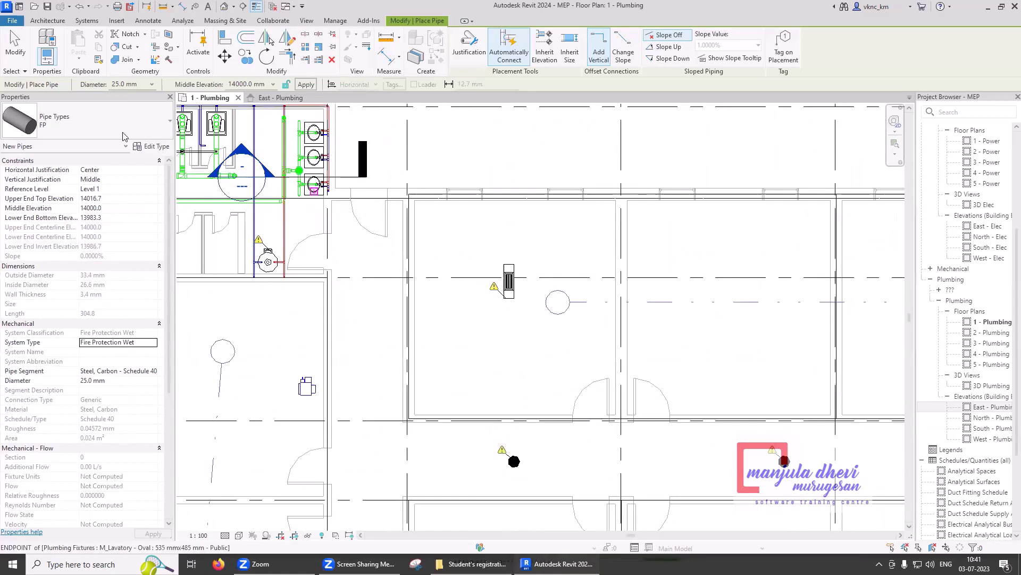
Set the pipe's Middle Elevation to 3000 mm
click(91, 208)
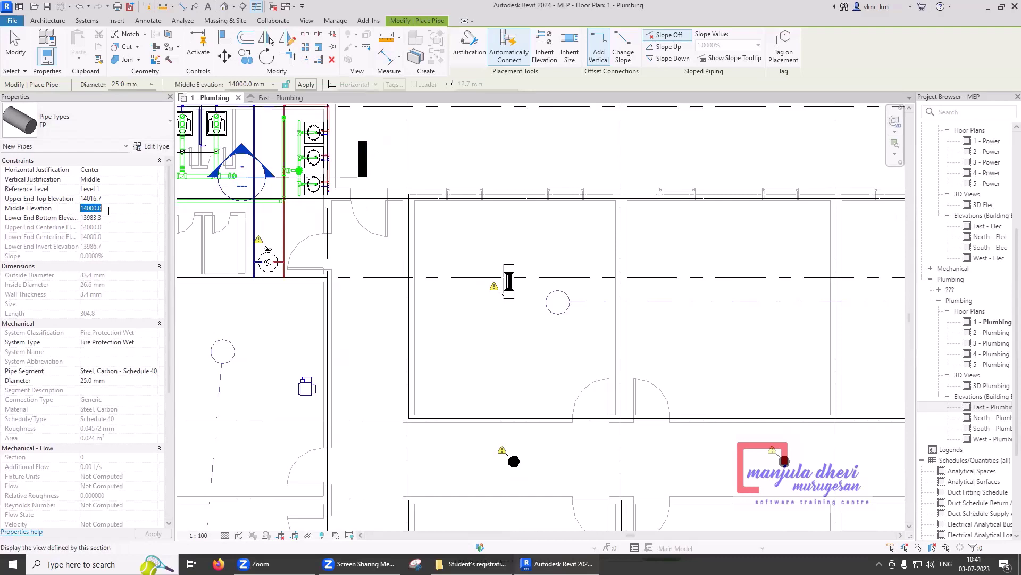
text(3000)
key(Return)
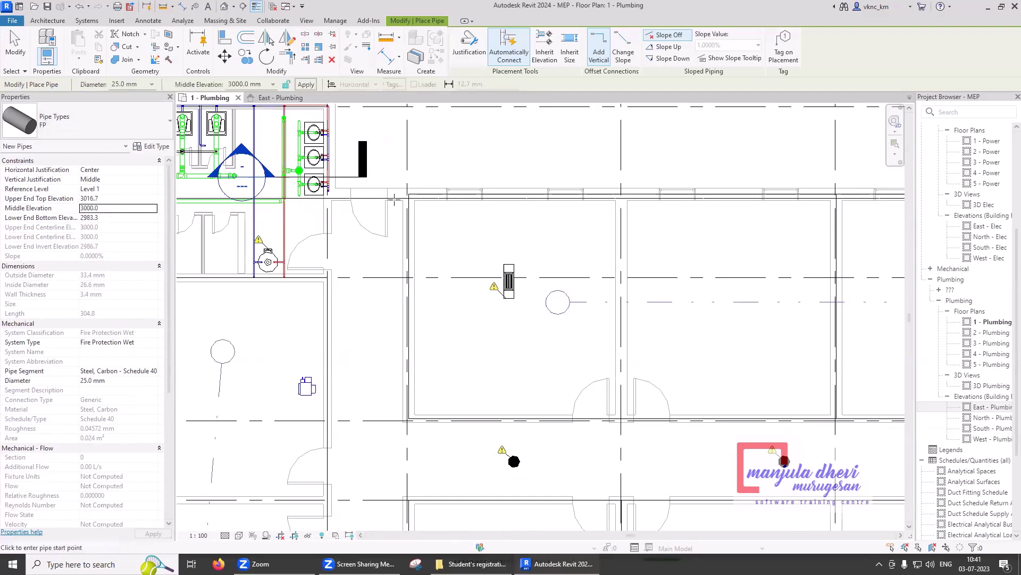
Draw the FP pipe down from the top wall, then along the corridor above the sprinklers
scroll(394, 199, up, 2)
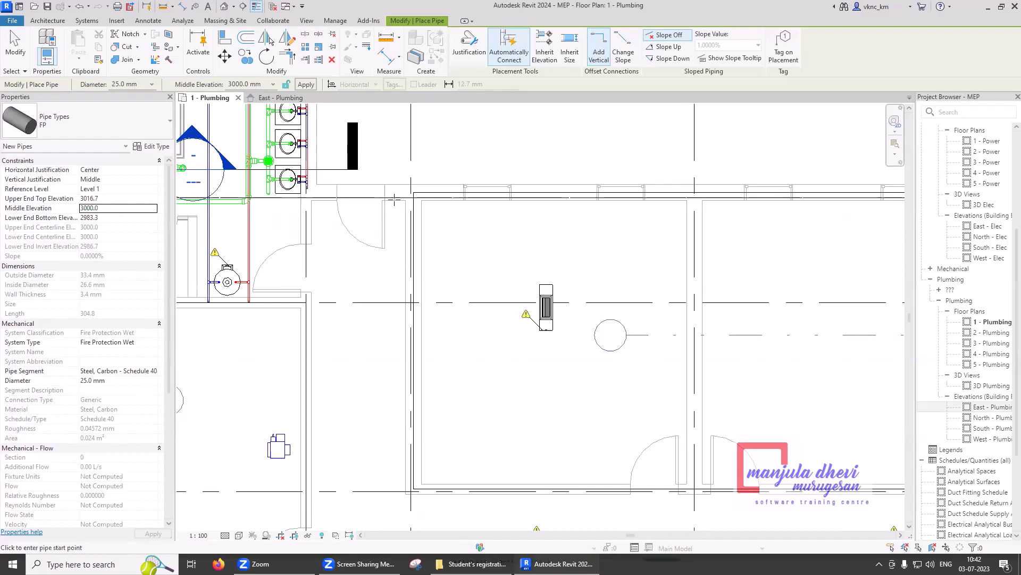
scroll(394, 199, down, 6)
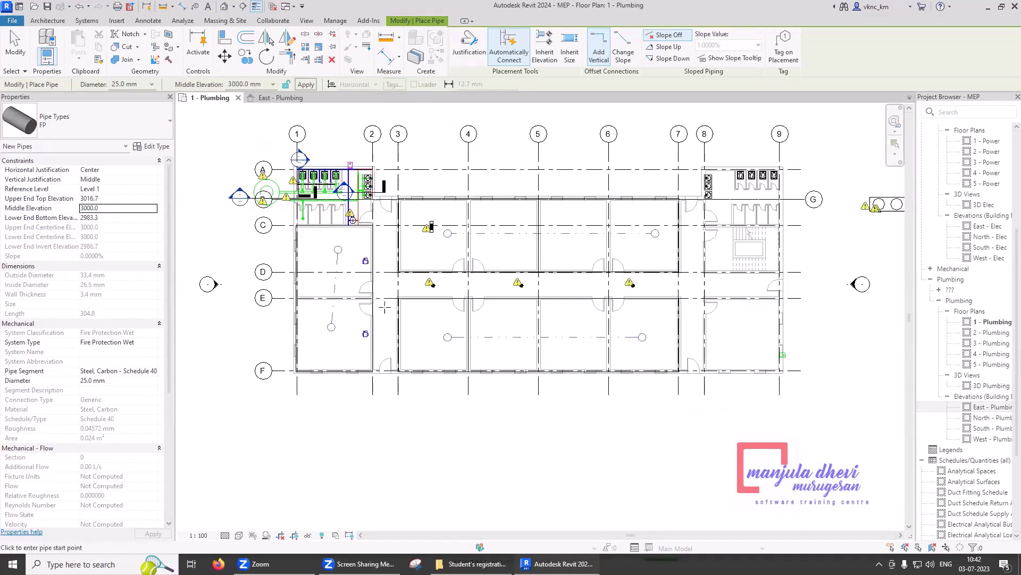
scroll(375, 247, up, 5)
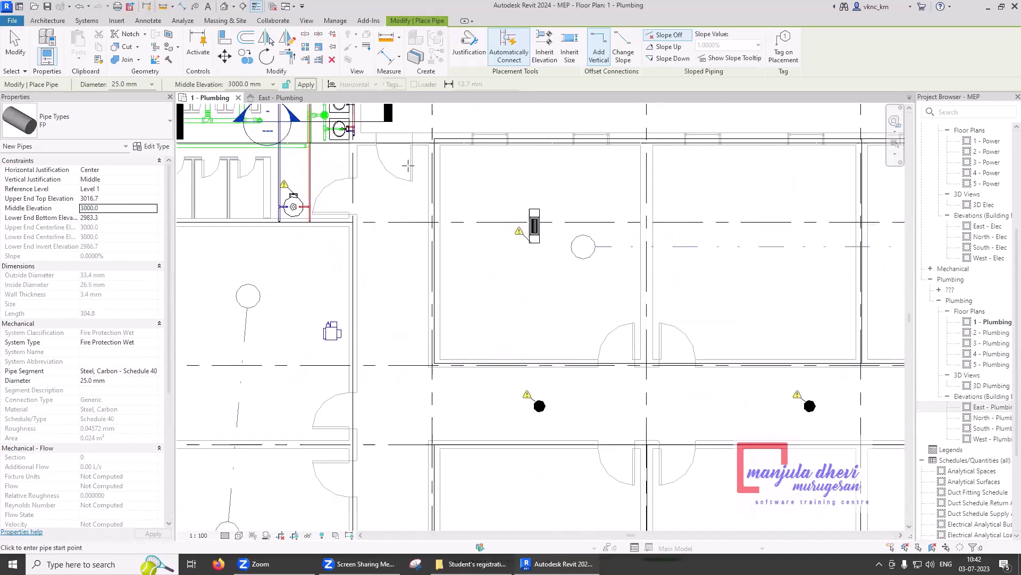
click(416, 140)
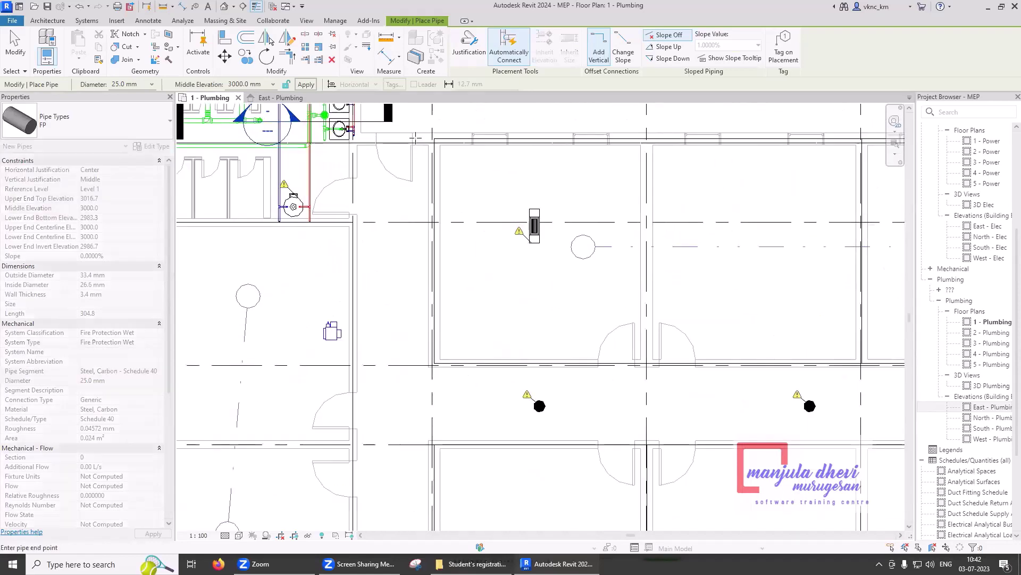
click(416, 383)
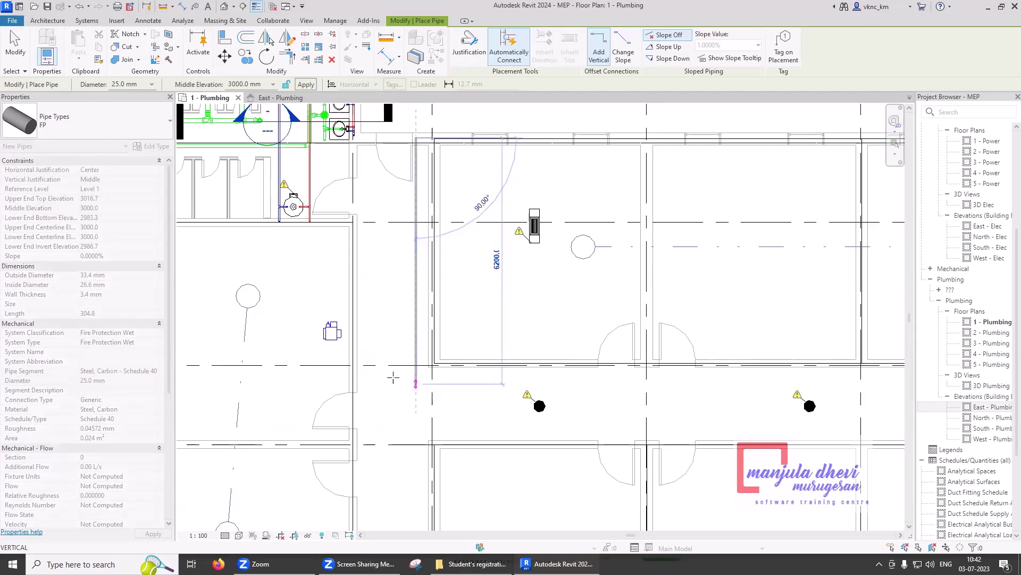
scroll(373, 367, down, 4)
scroll(669, 368, up, 2)
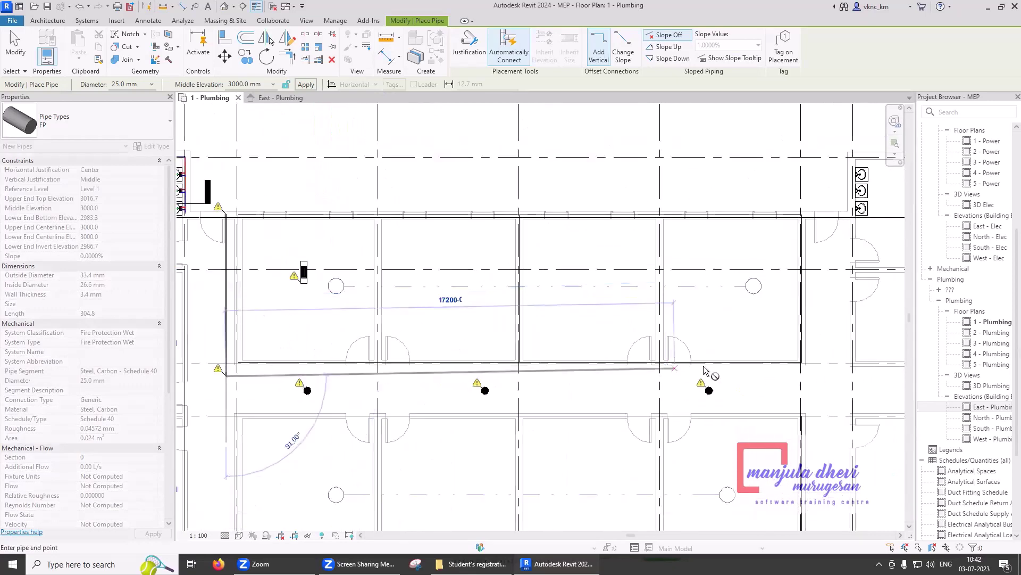
click(727, 375)
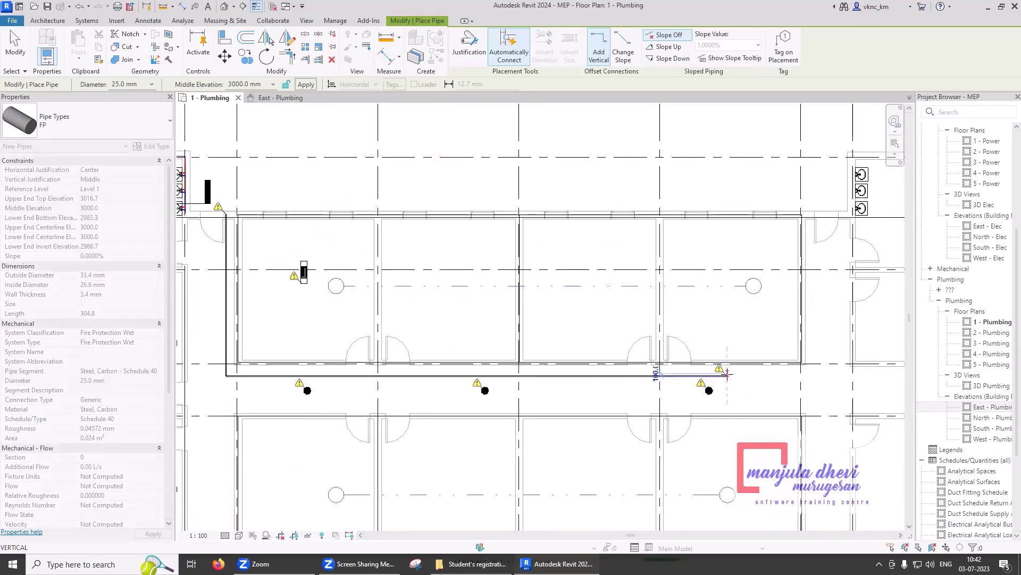
key(Escape)
key(Escape)
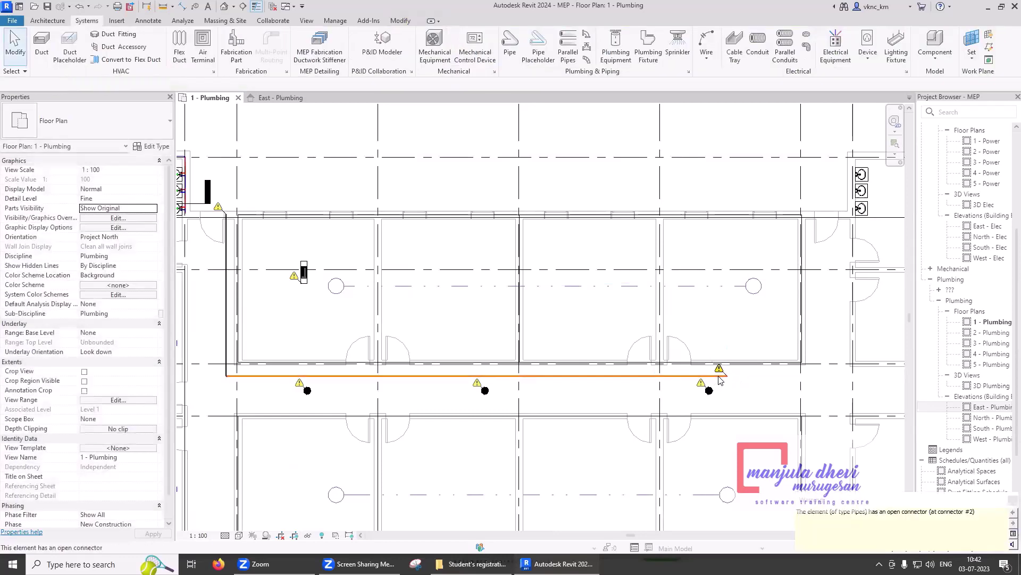
Cap the open ends of the corridor fire-protection pipe and recheck it
click(684, 375)
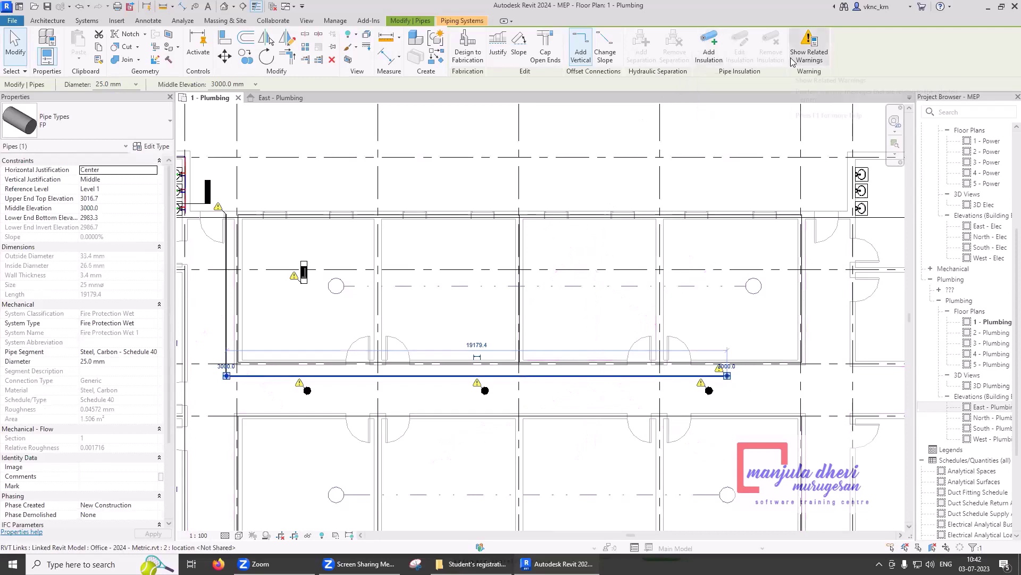
click(545, 64)
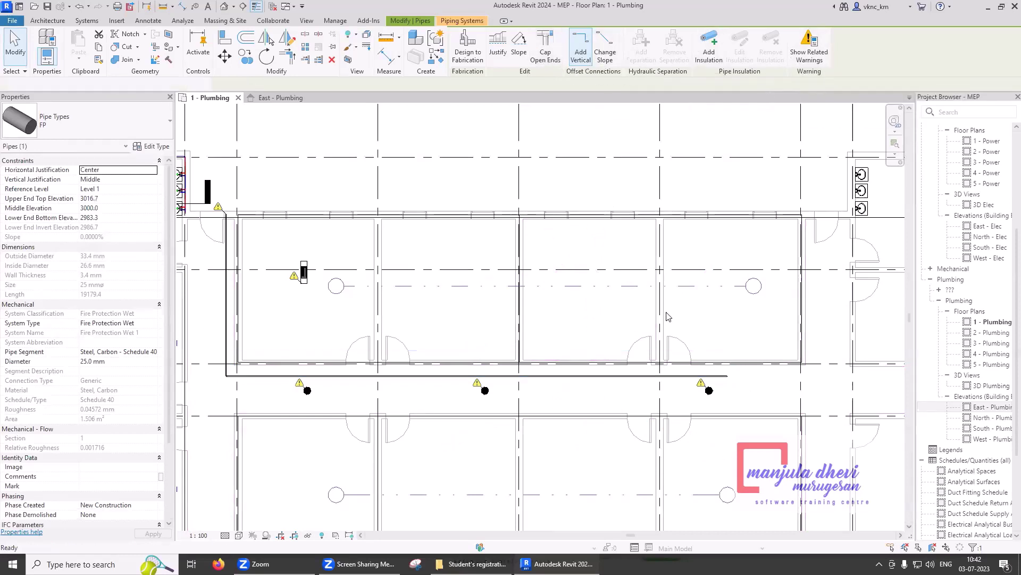
scroll(706, 377, up, 5)
scroll(705, 377, up, 2)
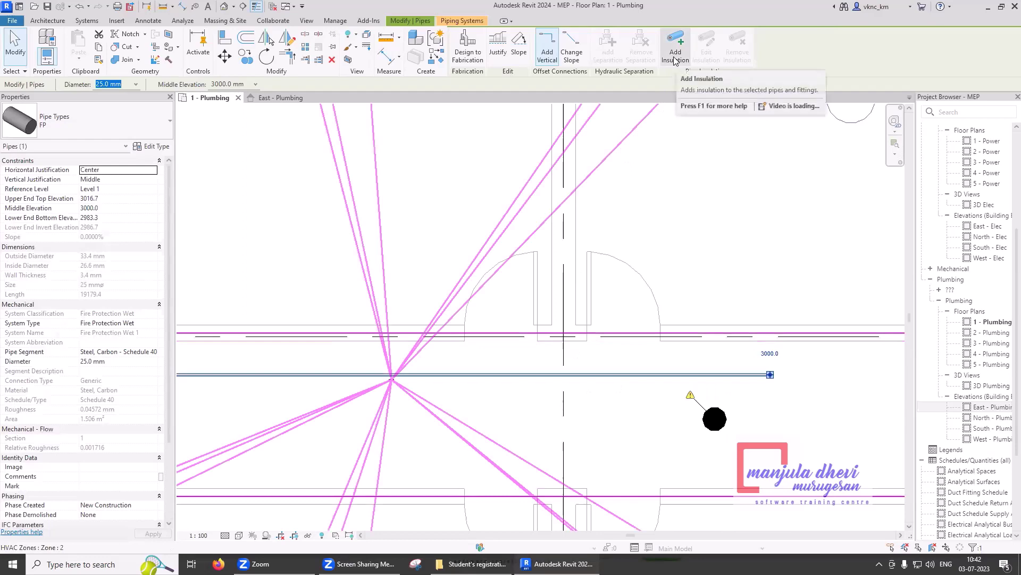
key(Escape)
click(645, 376)
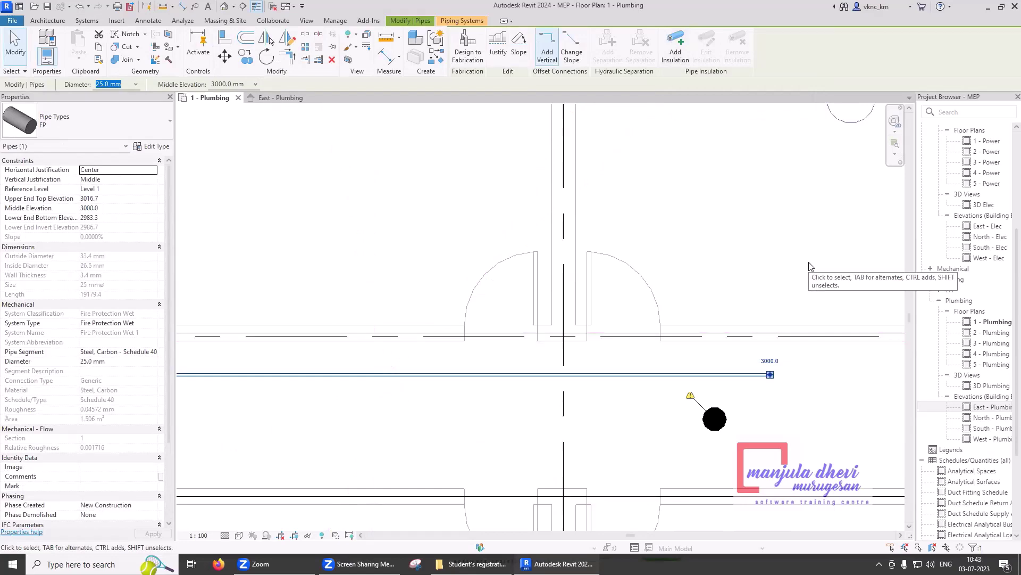
key(Escape)
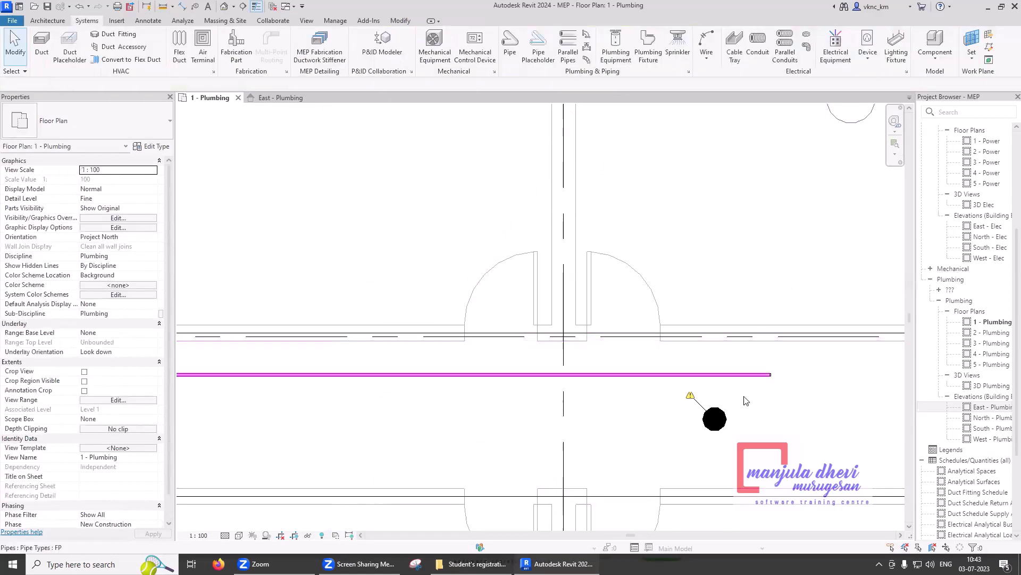
Connect the right and middle sprinklers into the FP pipe using Connect Into
click(720, 425)
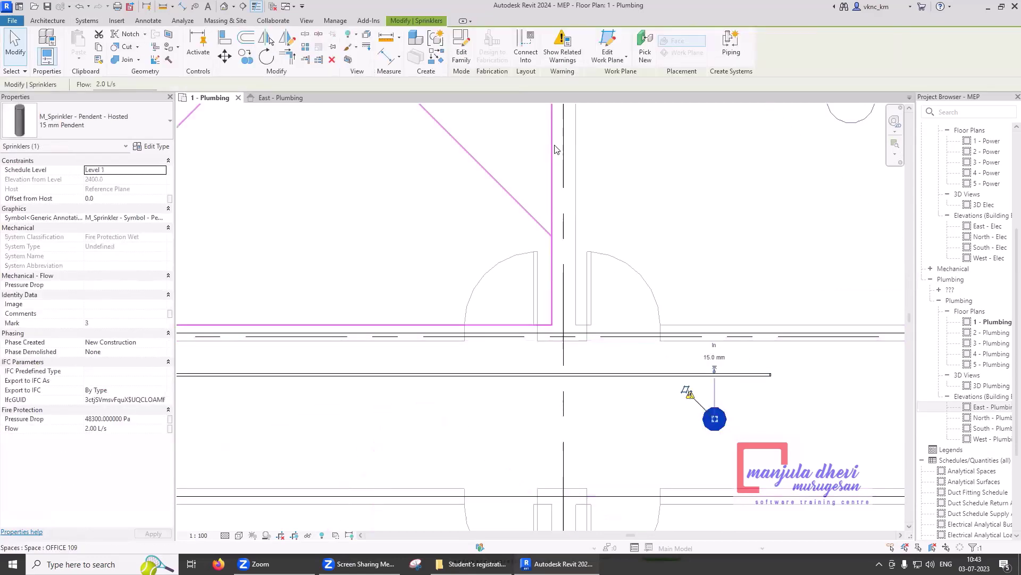
click(526, 56)
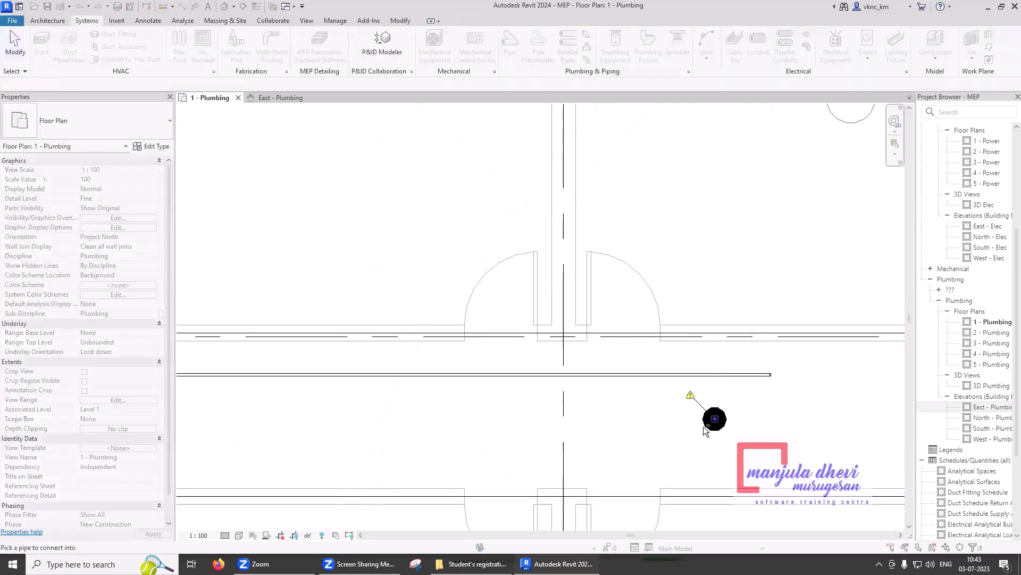
click(711, 375)
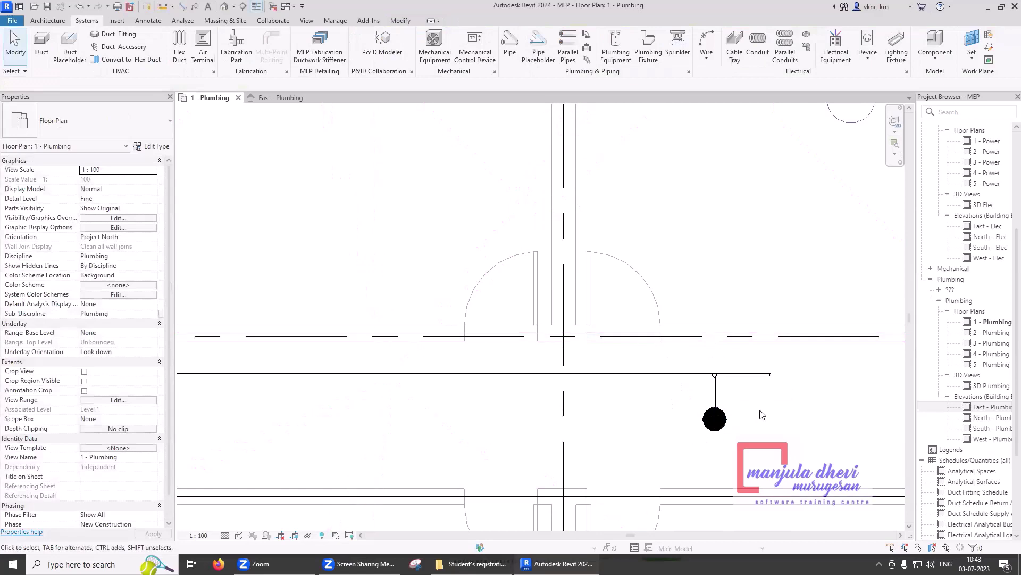
scroll(819, 394, down, 3)
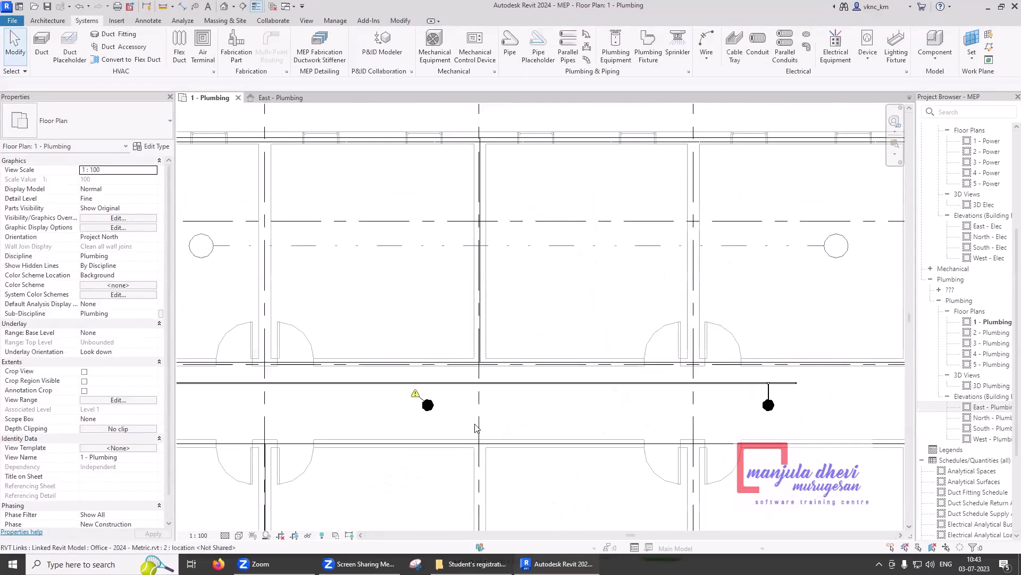
click(428, 405)
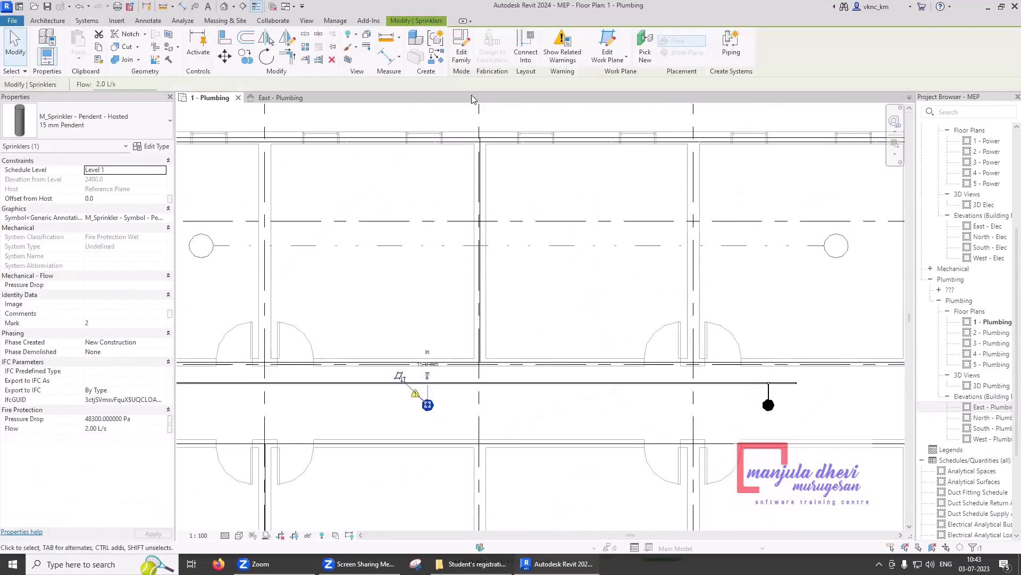
click(526, 52)
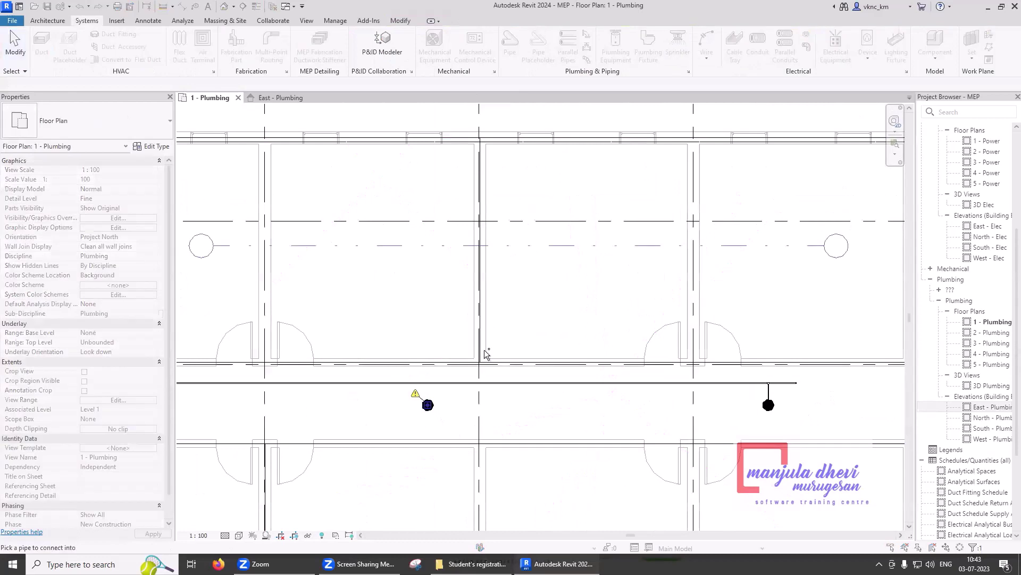
click(453, 383)
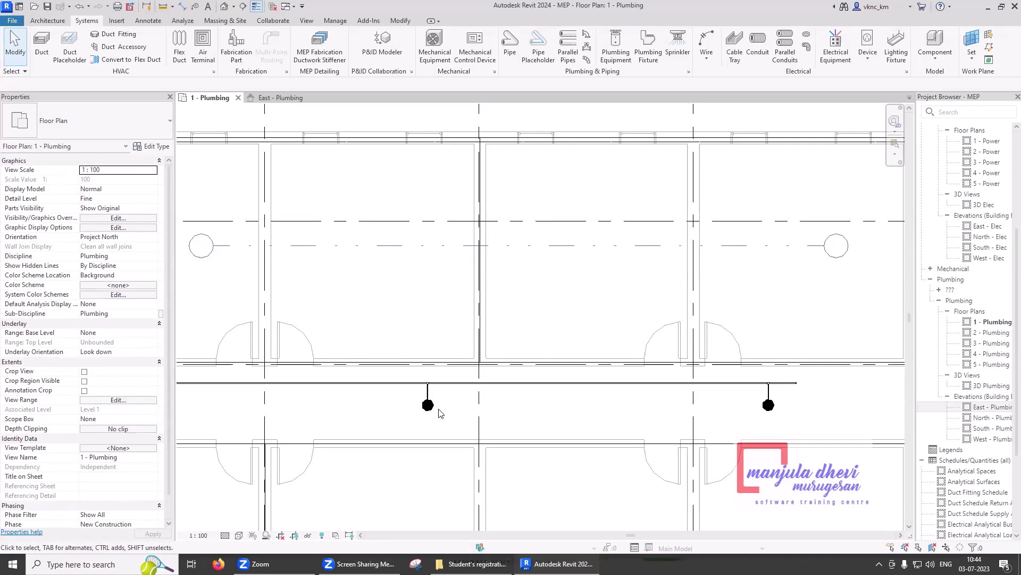
scroll(567, 378, down, 3)
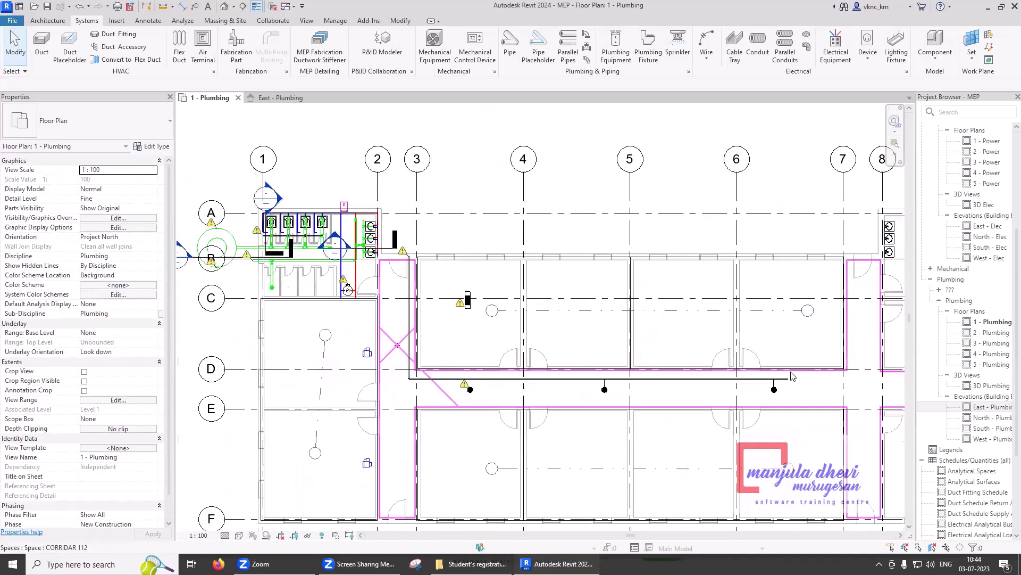
Browse the family library to Fire Protection > Accessories and select M_Gas Detector
click(936, 49)
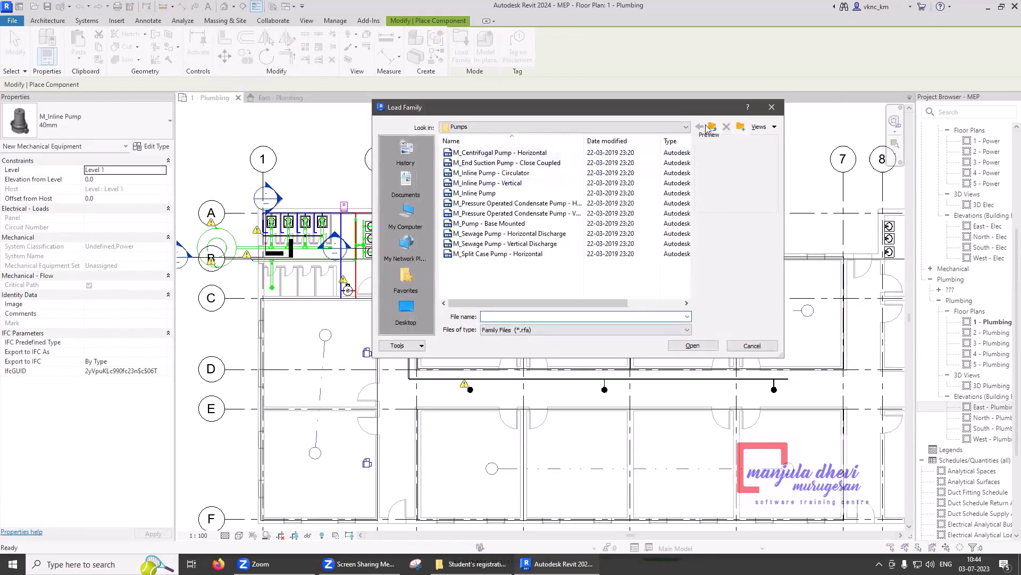
click(712, 128)
click(713, 129)
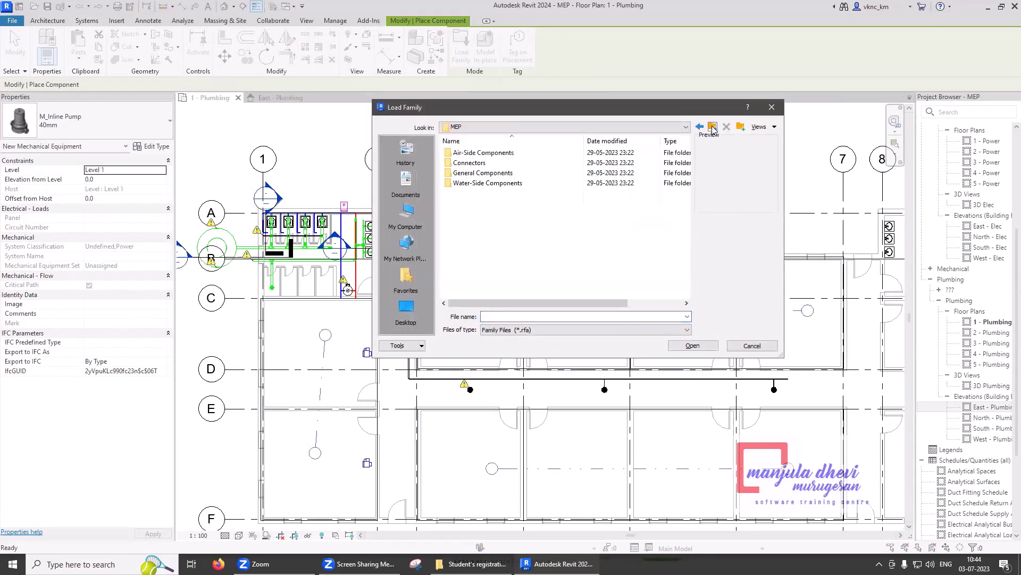
click(713, 129)
click(713, 128)
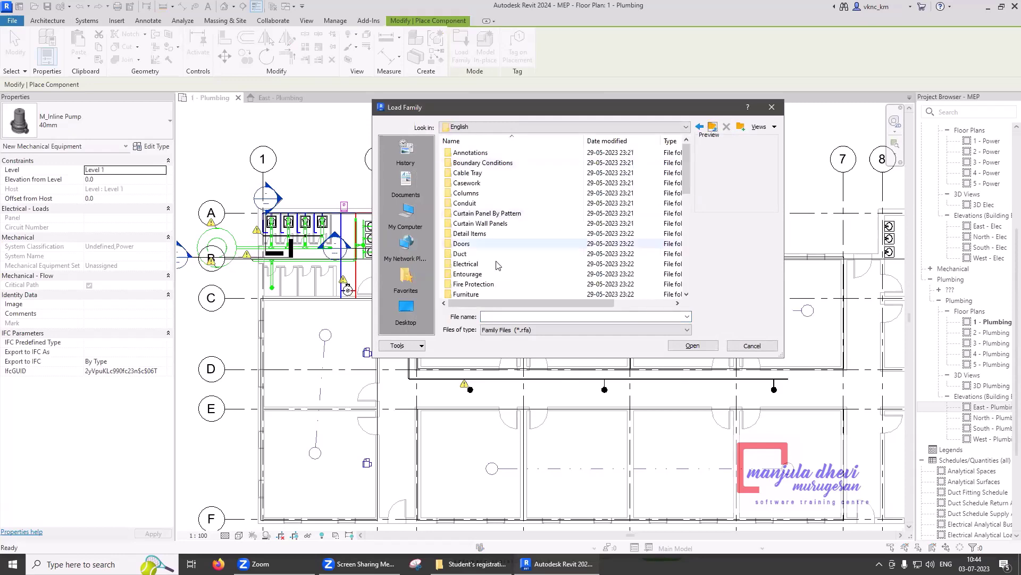
double_click(472, 284)
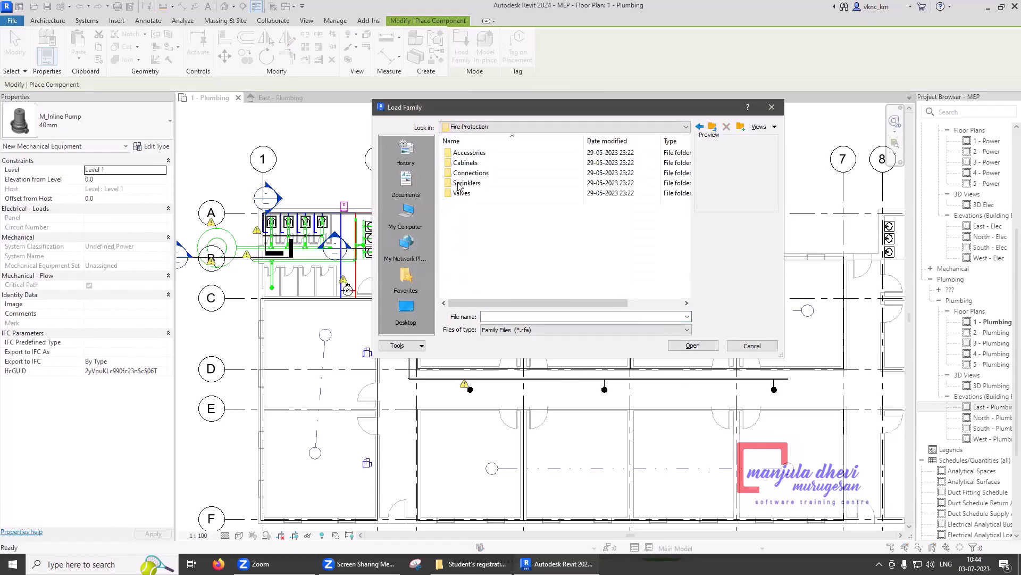
double_click(464, 153)
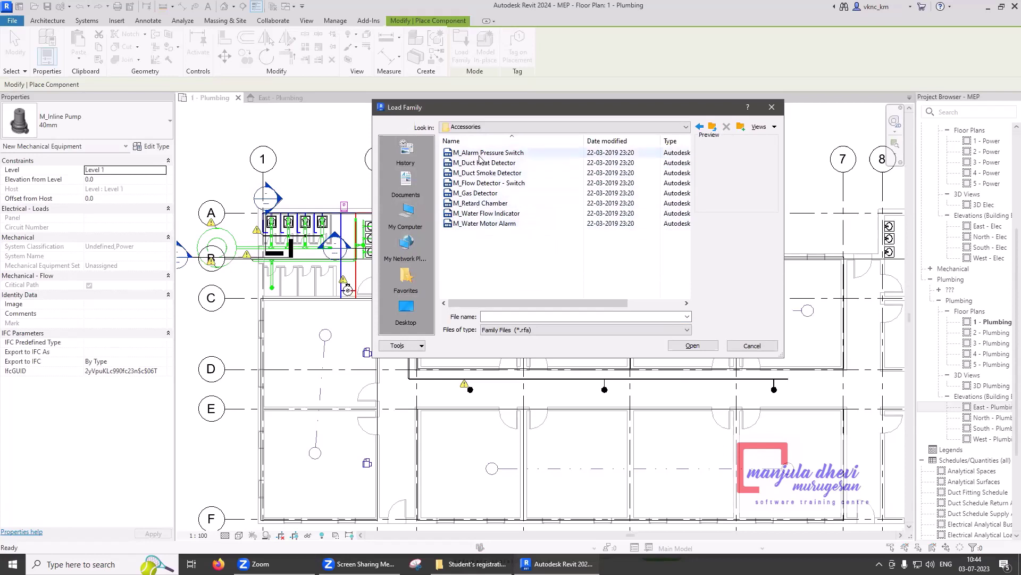
click(488, 194)
Load the M_Gas Detector family and set its Elevation from Level to 2400 mm
click(693, 345)
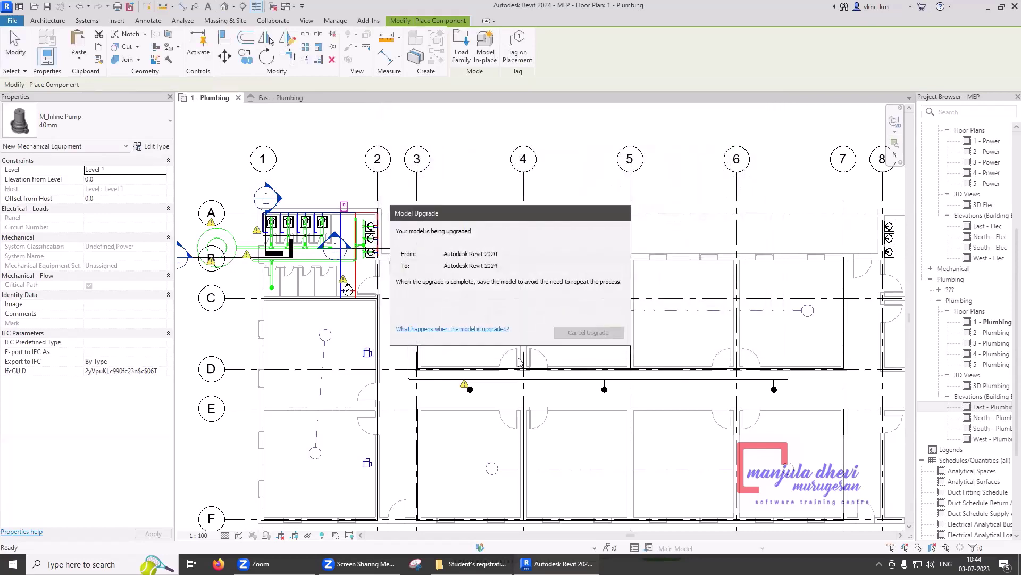
scroll(467, 370, up, 5)
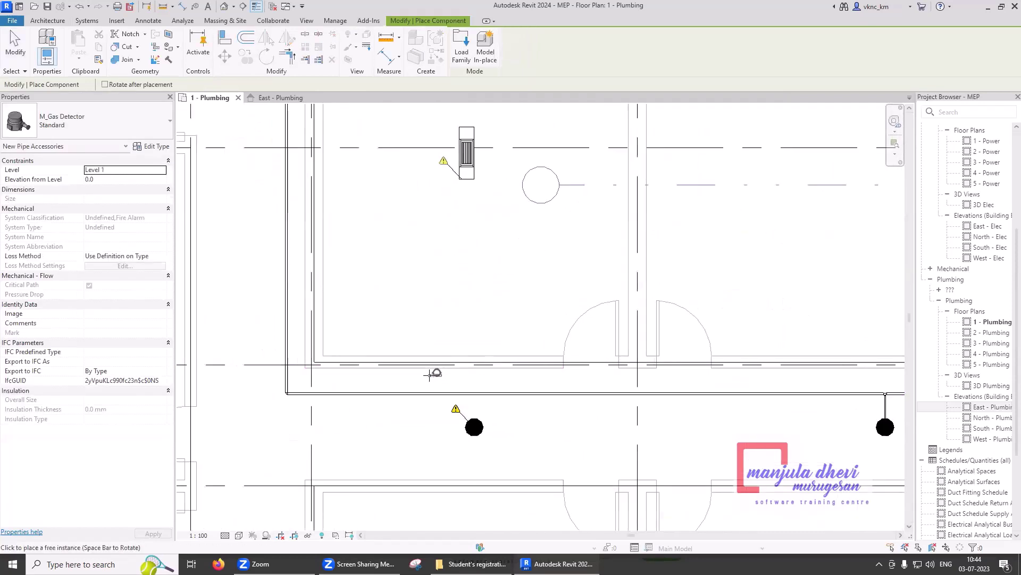
click(122, 180)
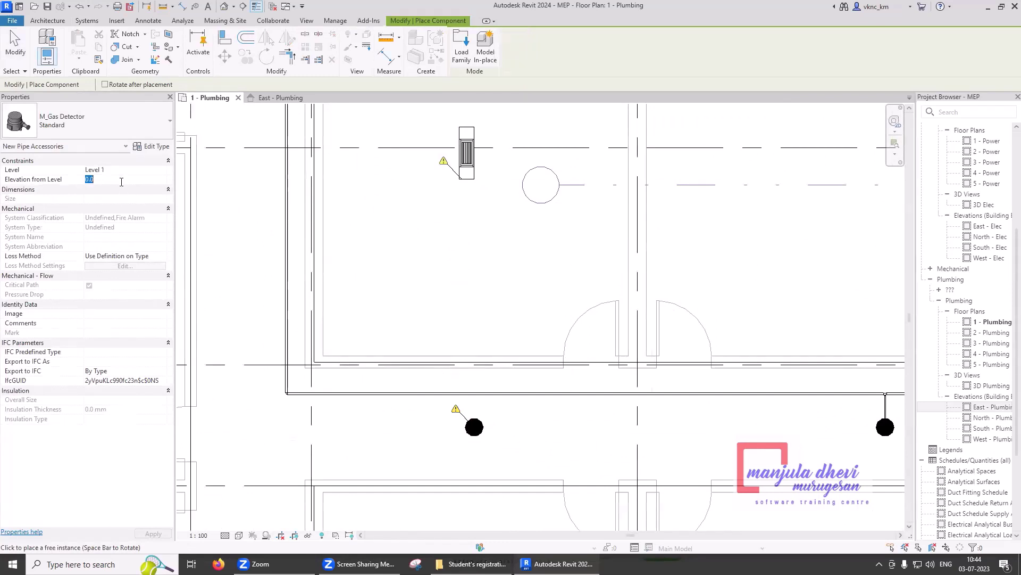
text(1500)
key(Return)
click(121, 179)
text(2400)
key(Return)
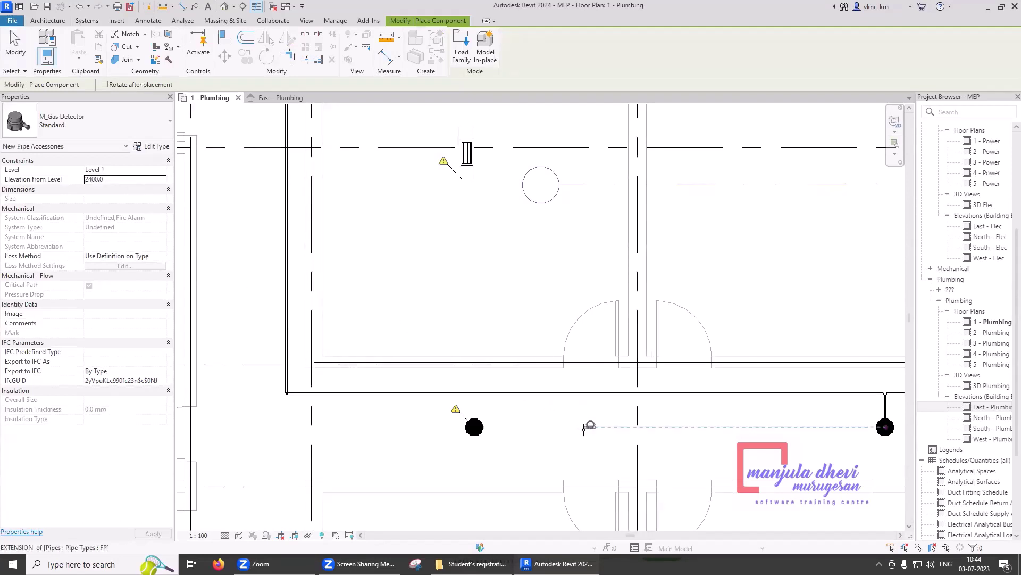
Place the gas detector on the fire-protection pipe
click(586, 426)
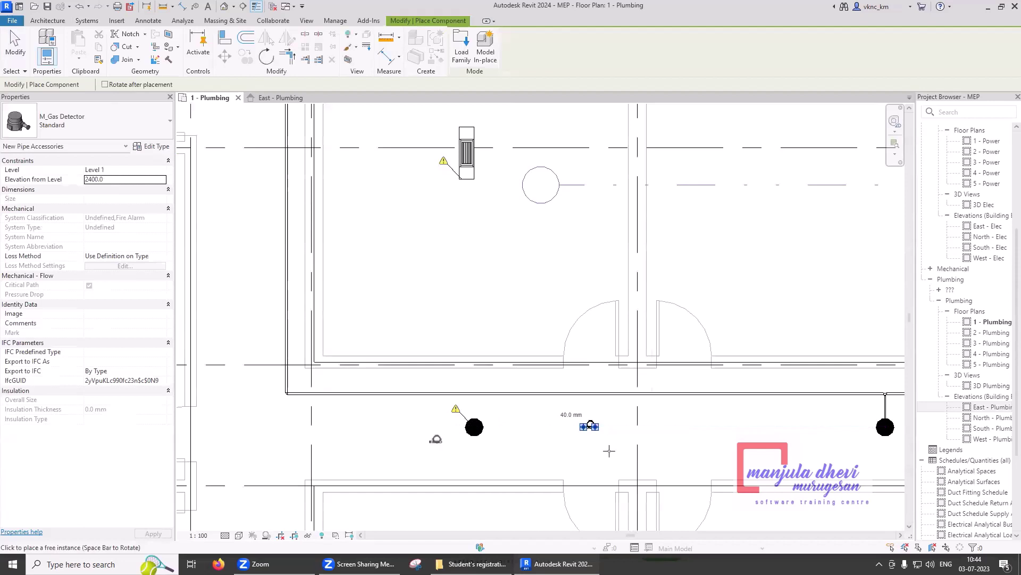
scroll(609, 451, up, 5)
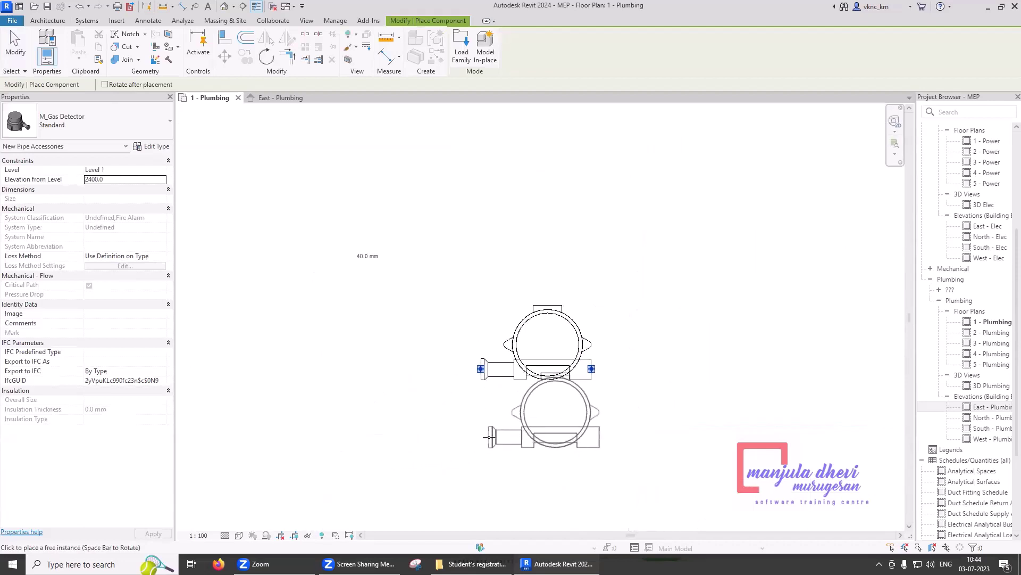
scroll(601, 418, down, 5)
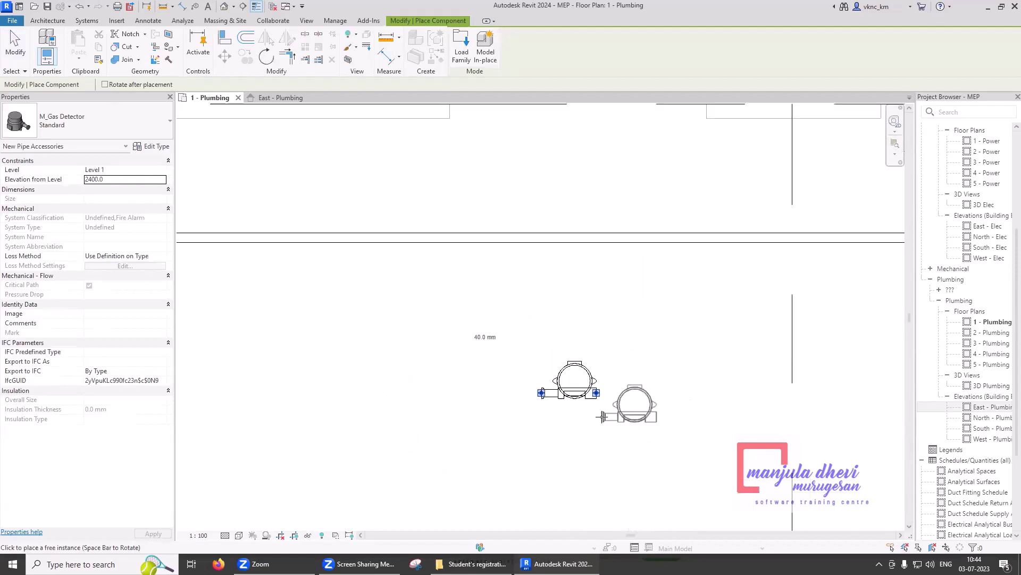
key(Escape)
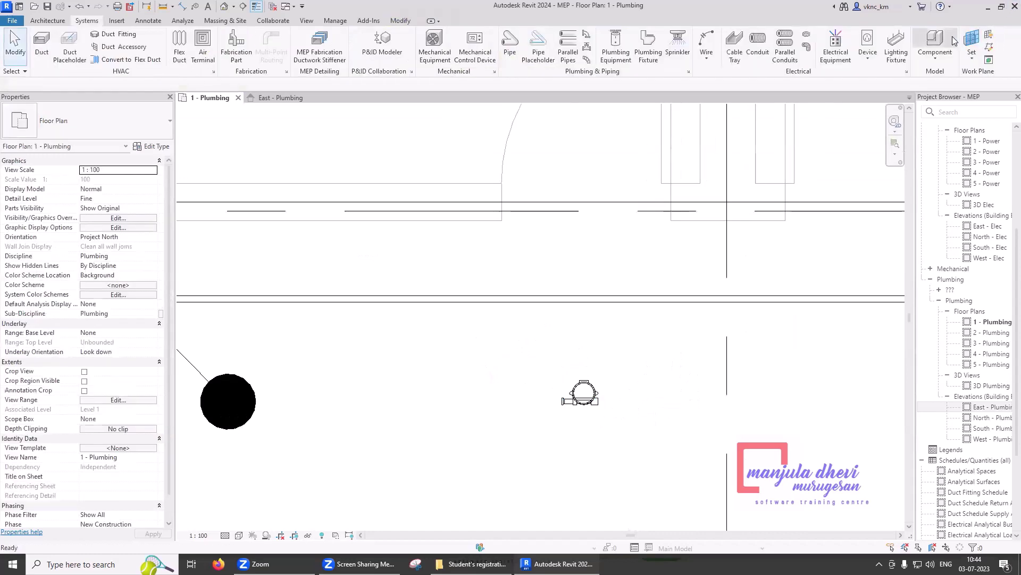
click(929, 40)
Load M_Hose Reel Cabinet - Recessed from the Cabinets folder and place it on the wall
click(462, 44)
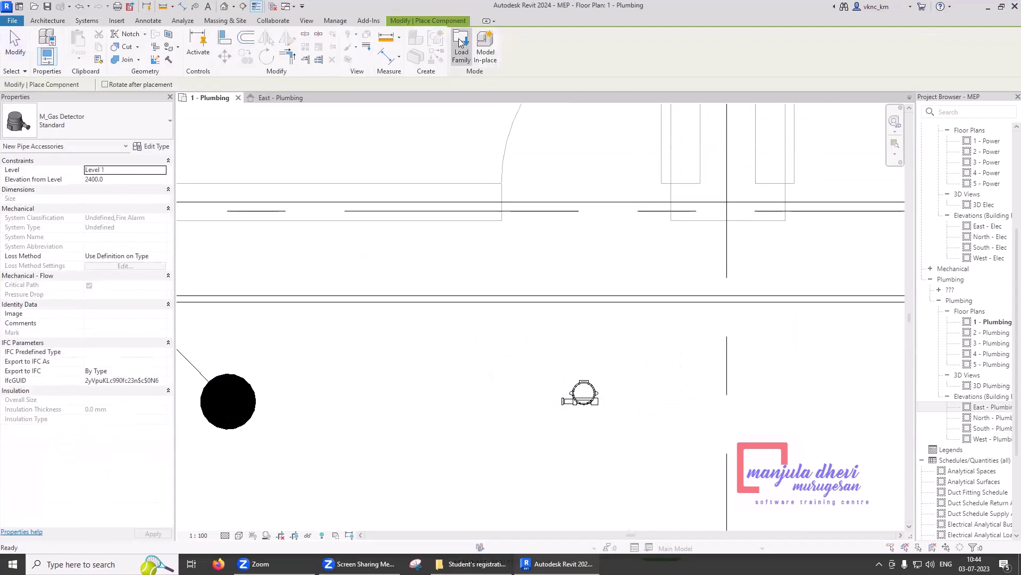
click(714, 127)
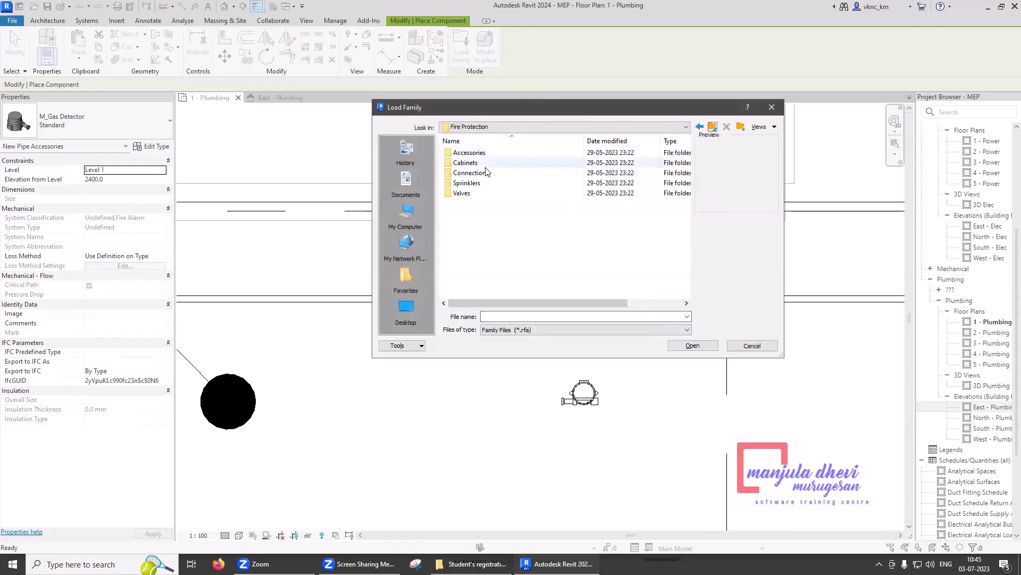
double_click(474, 164)
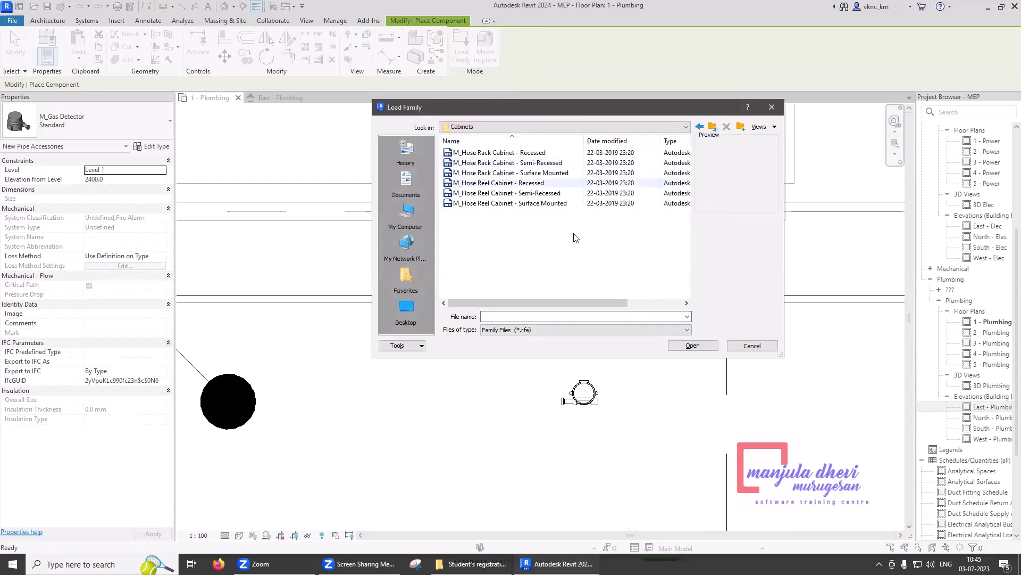
click(512, 184)
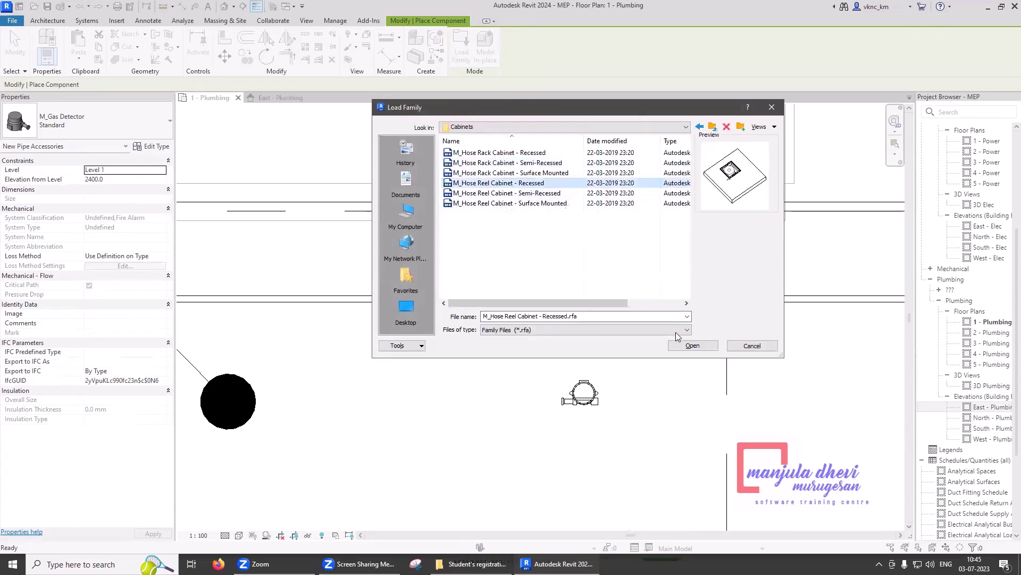
click(689, 345)
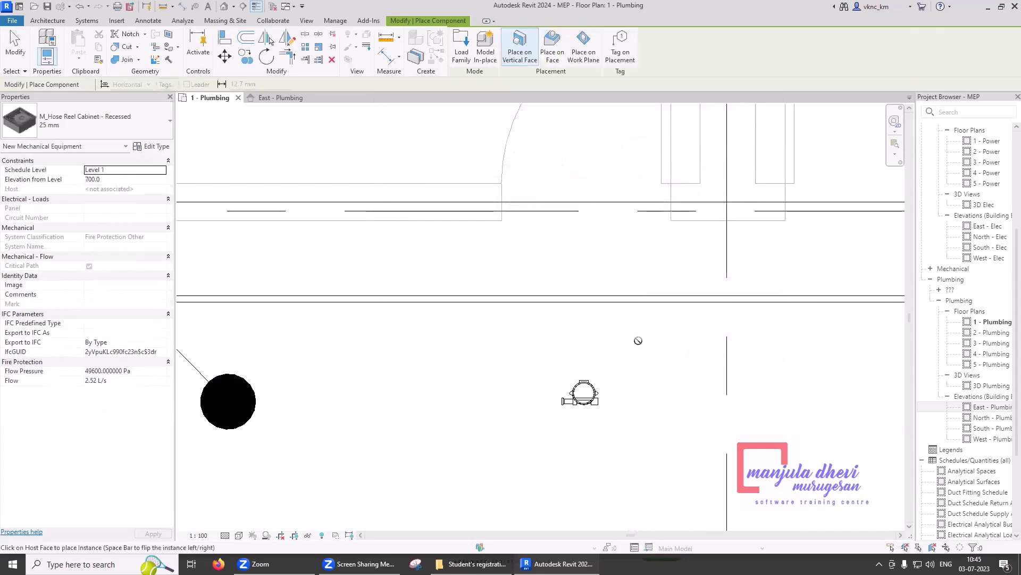
scroll(801, 311, down, 5)
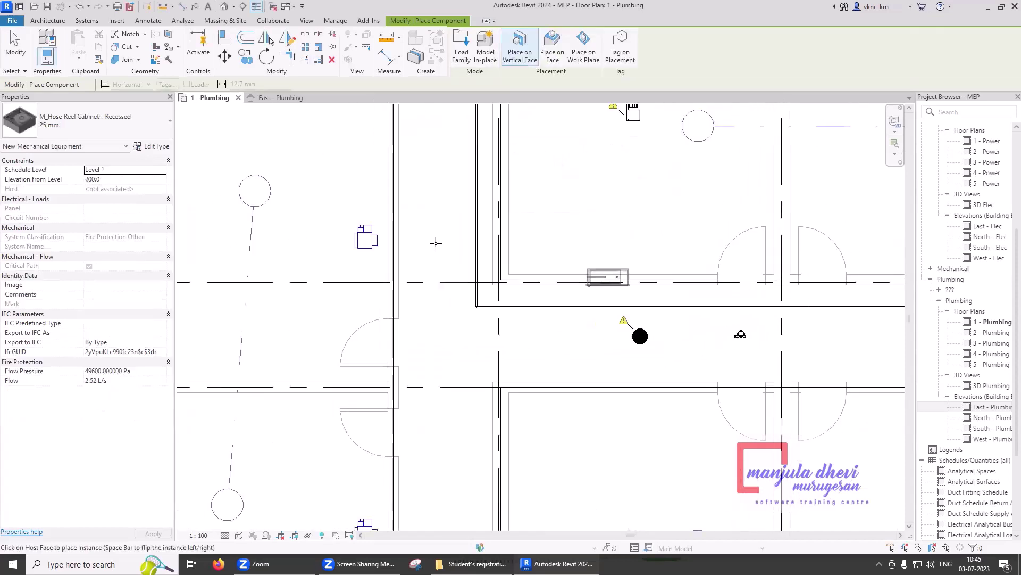
scroll(397, 187, up, 2)
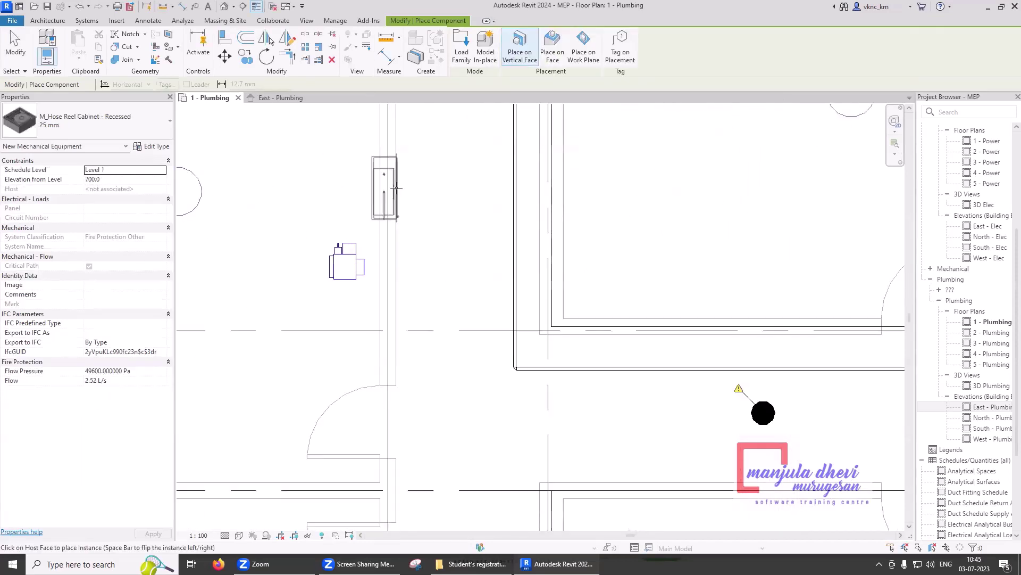
click(397, 187)
key(Escape)
key(Escape)
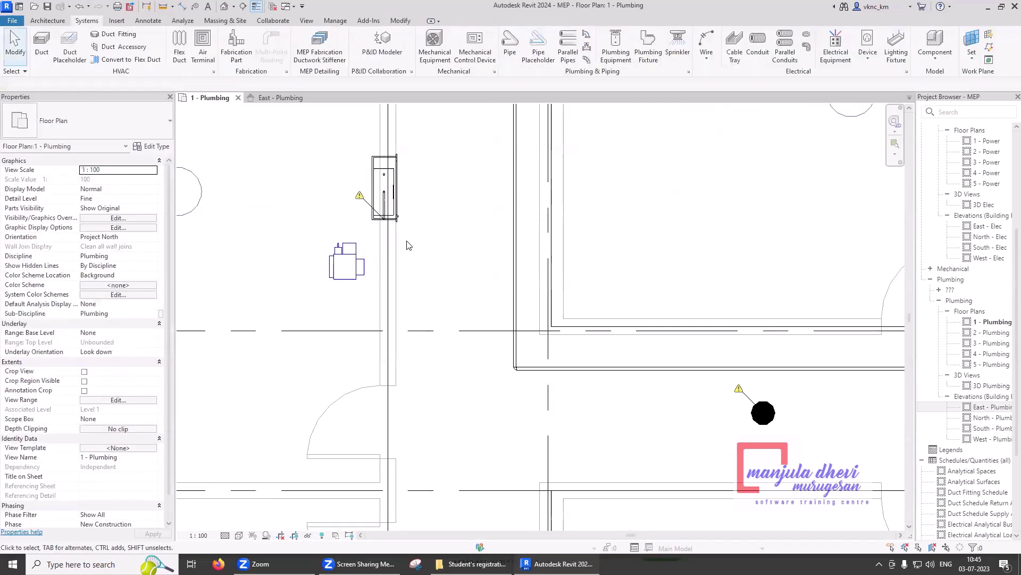
Connect the hose reel cabinet into the nearby fire-protection pipe
click(375, 219)
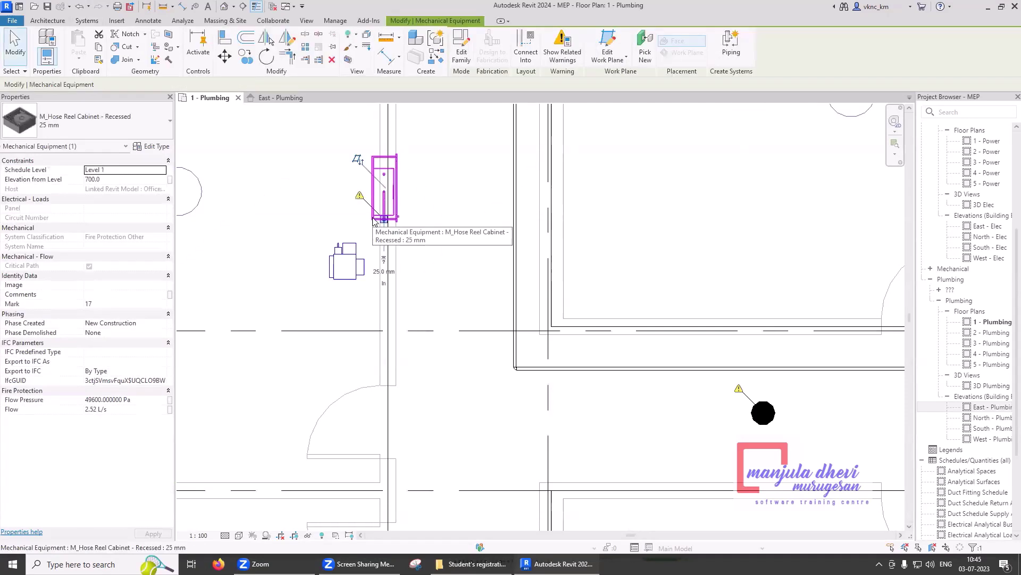
click(526, 48)
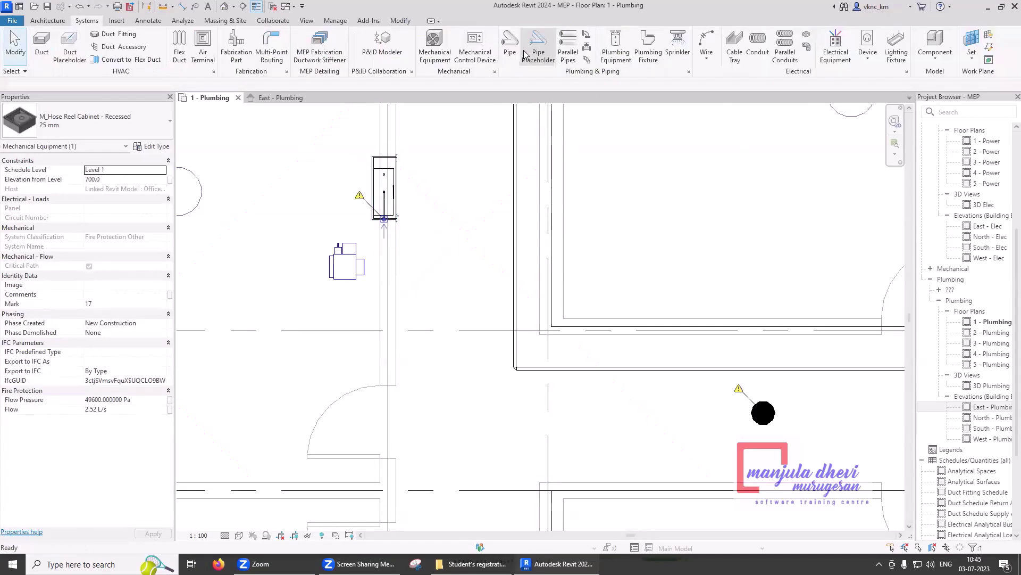
click(513, 208)
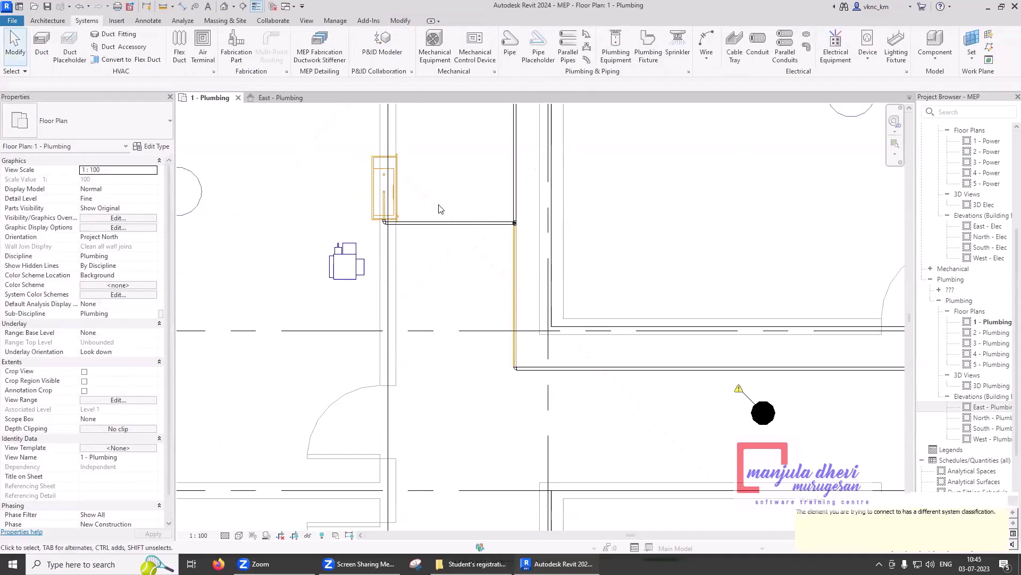
double_click(988, 385)
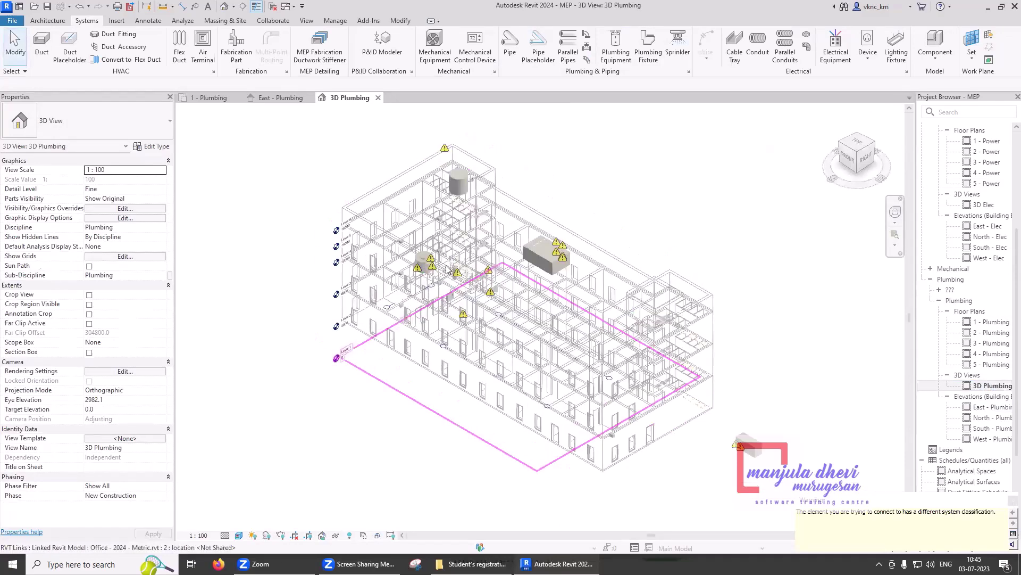
scroll(446, 269, up, 5)
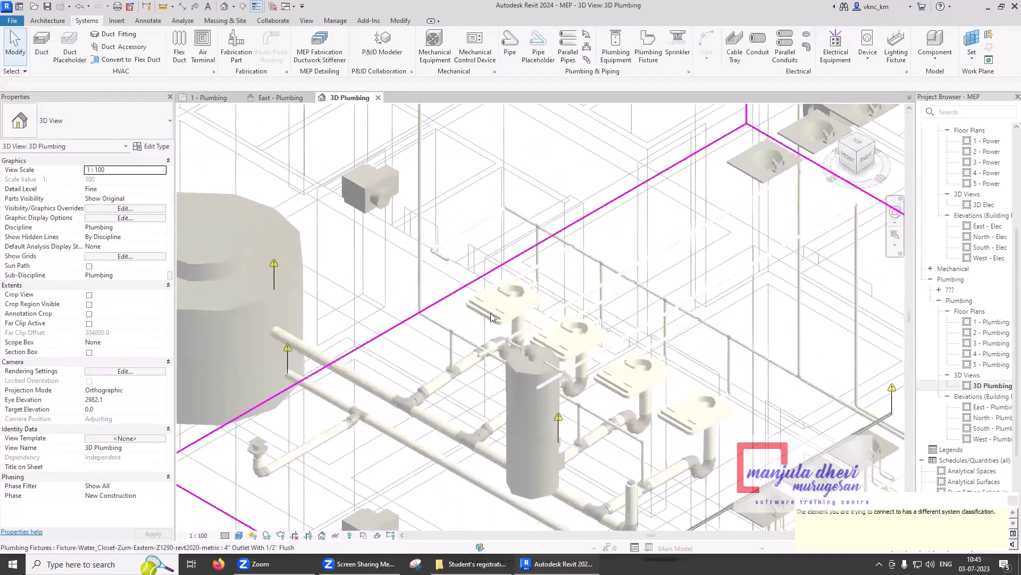
scroll(502, 309, up, 6)
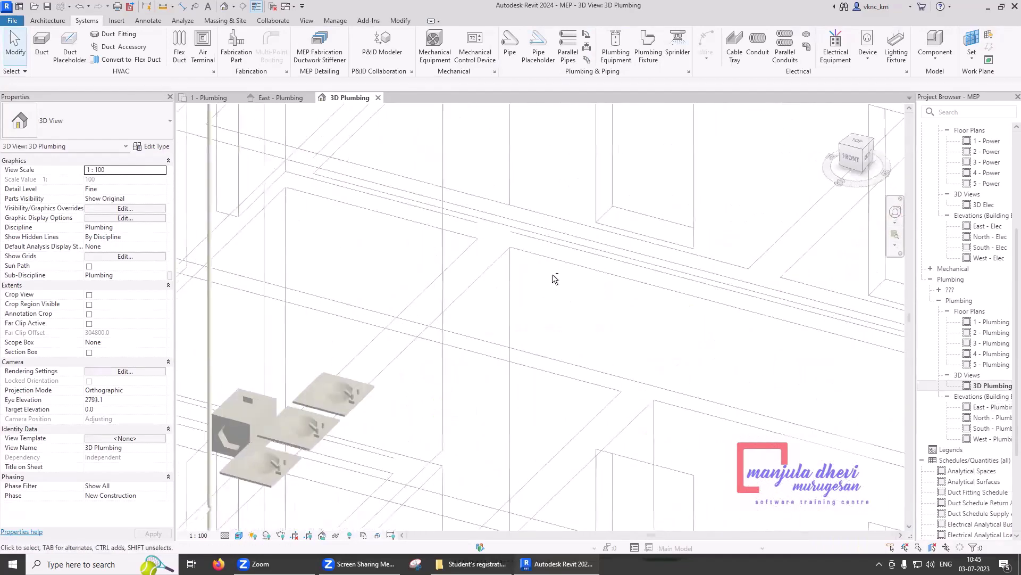
scroll(553, 273, down, 10)
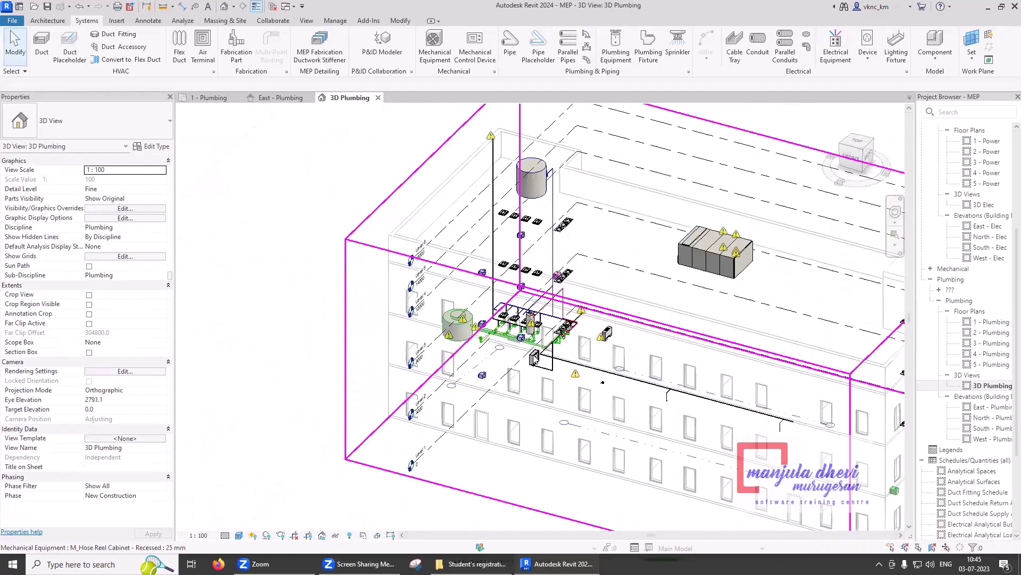
scroll(533, 360, up, 8)
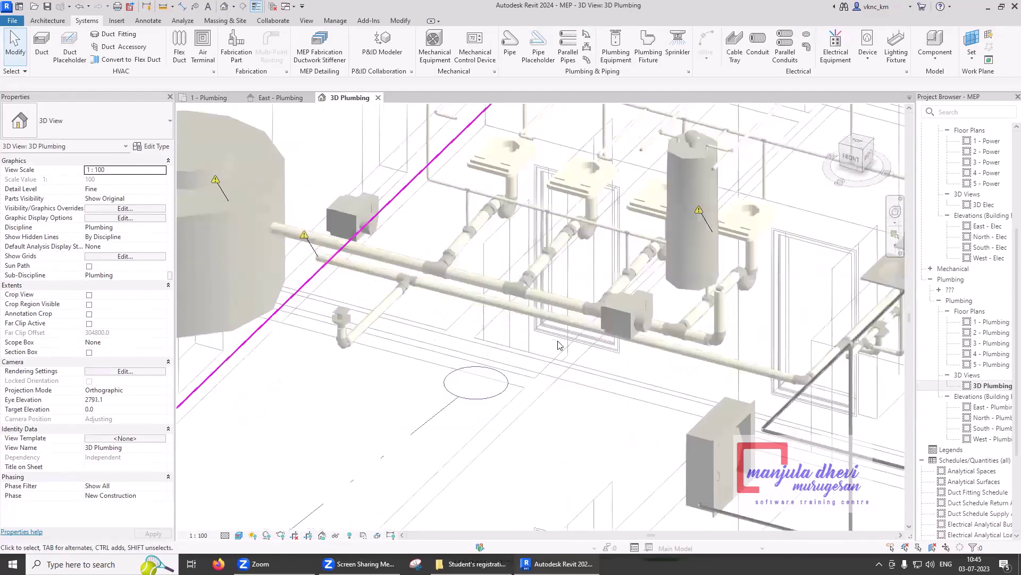
scroll(559, 345, up, 3)
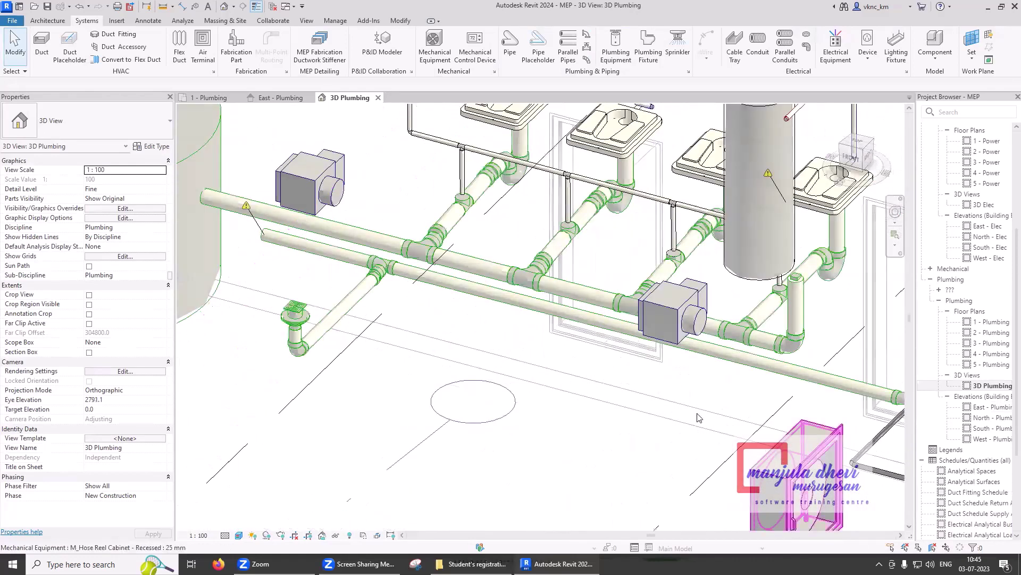
scroll(701, 410, down, 5)
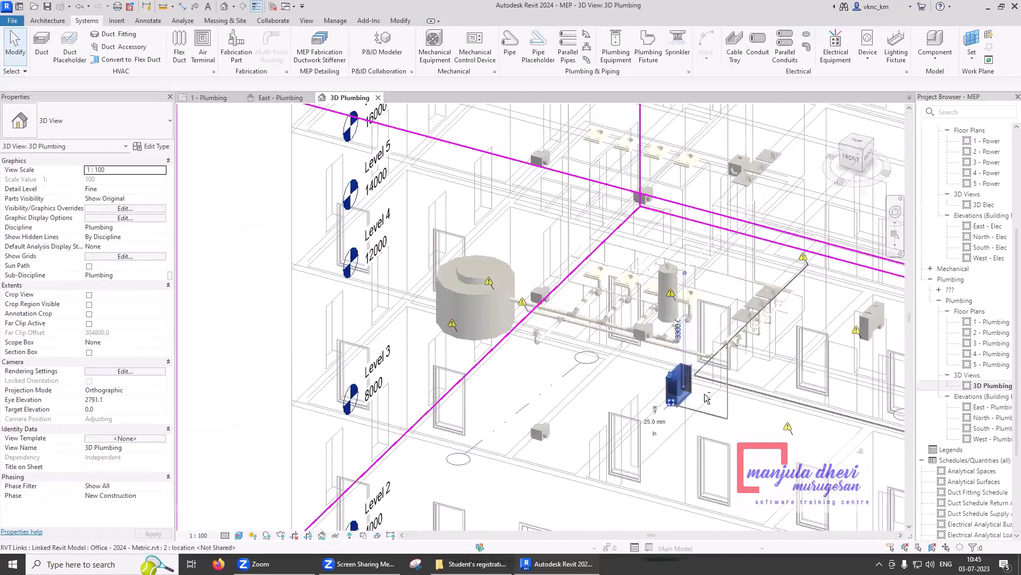
click(706, 398)
shift+middle_drag(710, 395, 740, 343)
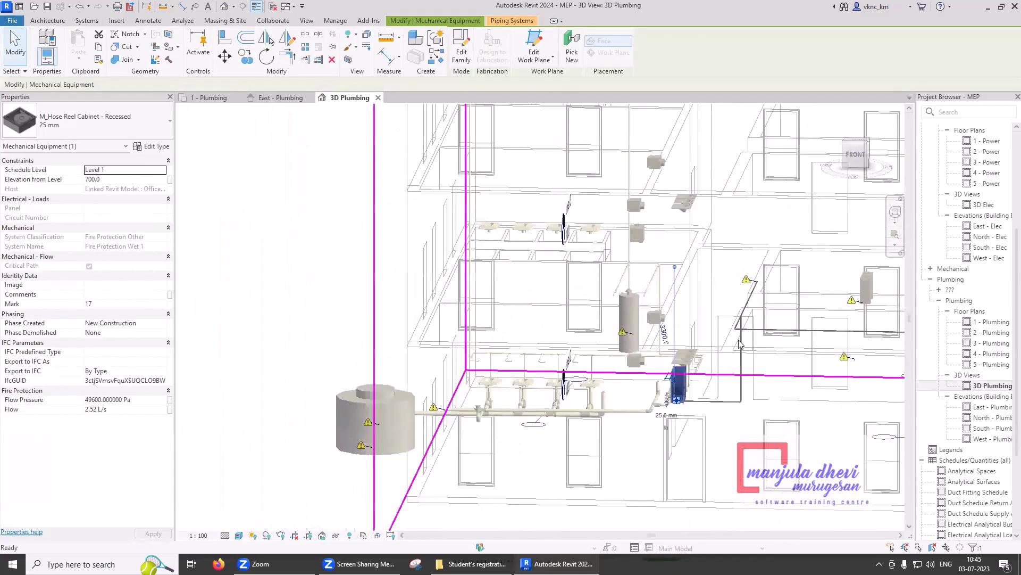
scroll(682, 402, up, 5)
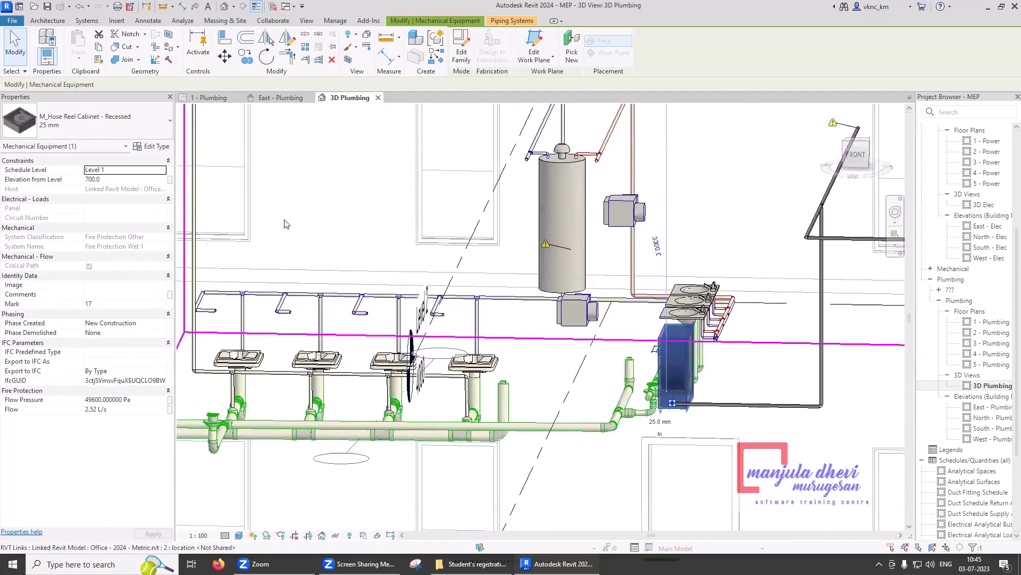
click(205, 98)
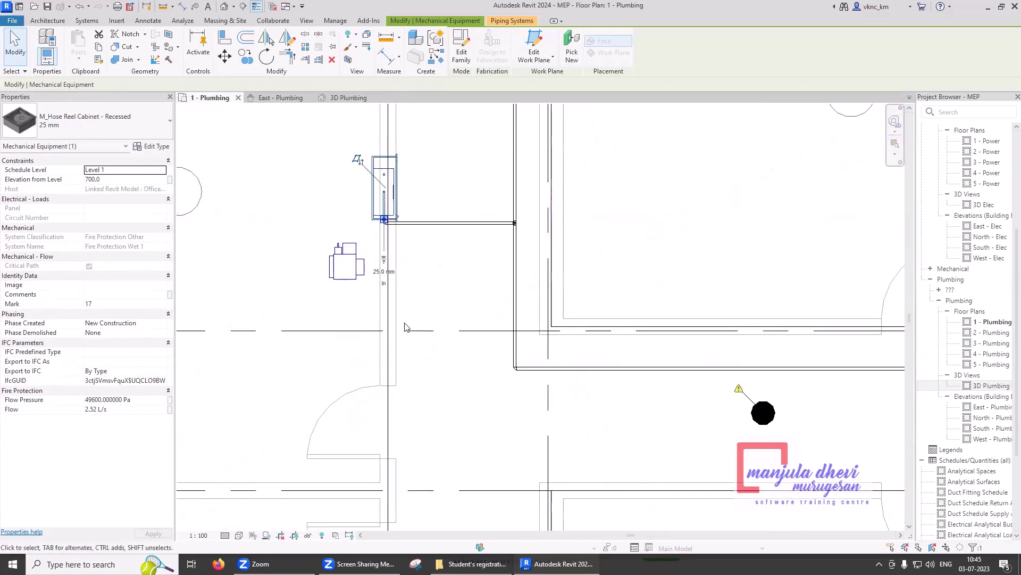
Draw a 25 mm fire-protection pipe from the existing pipe over to the hose reel cabinet
click(404, 327)
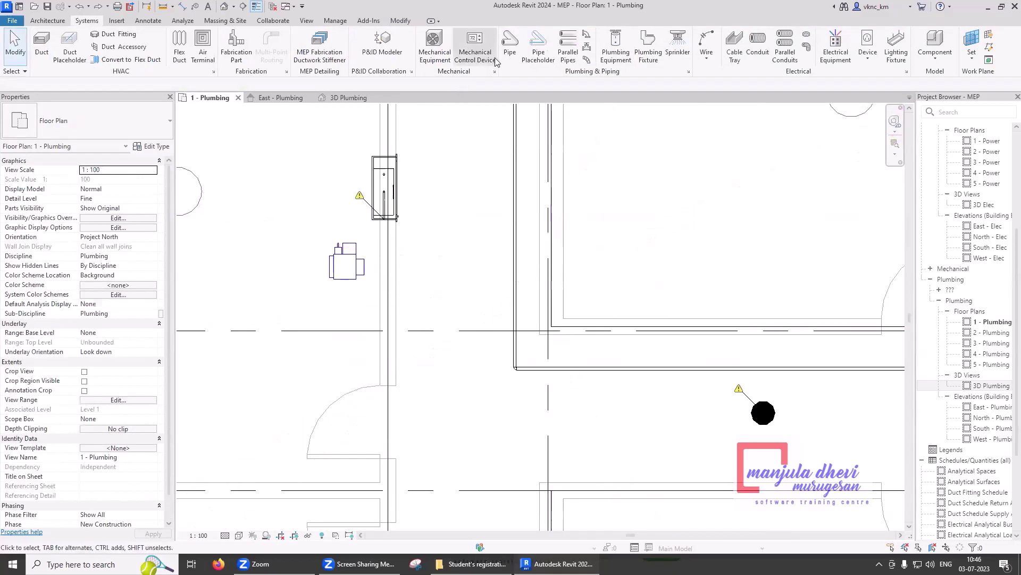
click(510, 43)
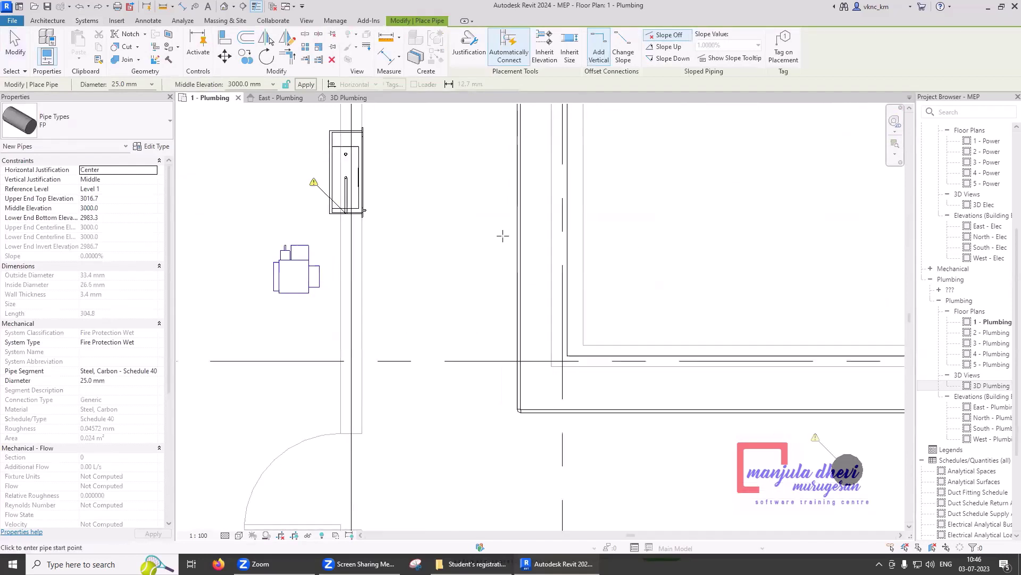
scroll(515, 235, up, 1)
click(516, 235)
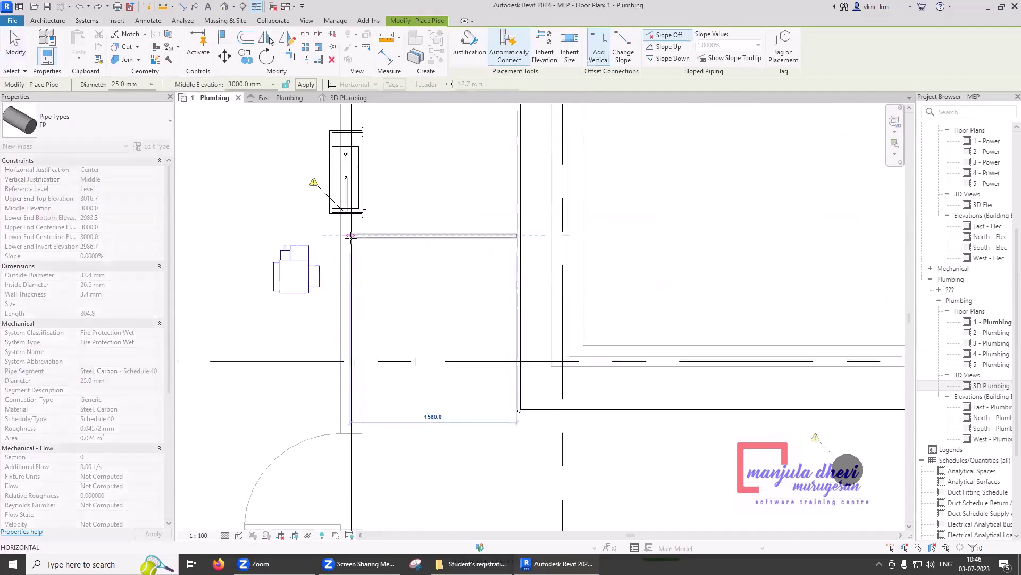
click(349, 236)
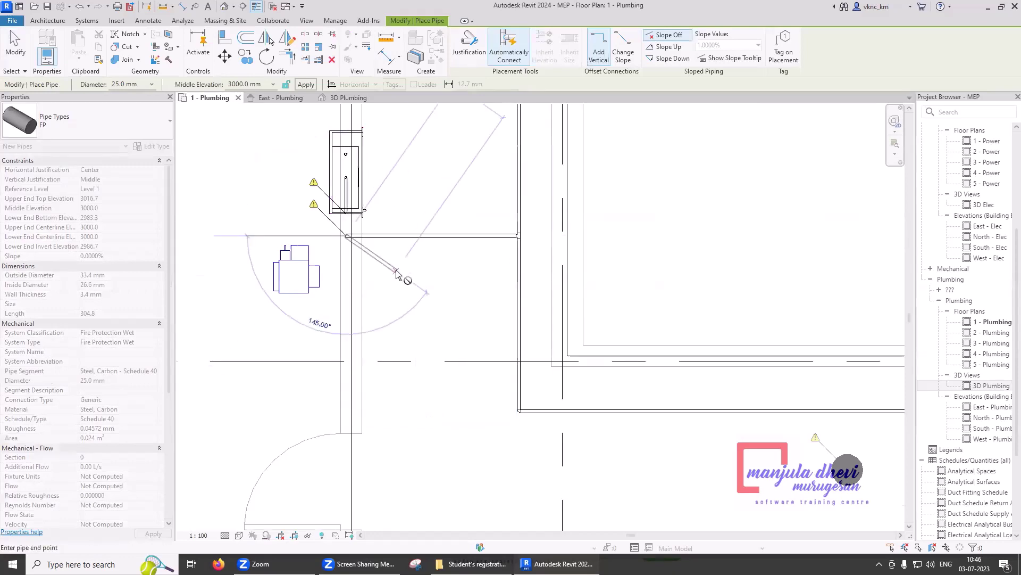
key(Escape)
key(Escape)
Connect the hose reel cabinet into the new horizontal pipe and view it in 3D Plumbing
click(353, 211)
scroll(354, 217, up, 2)
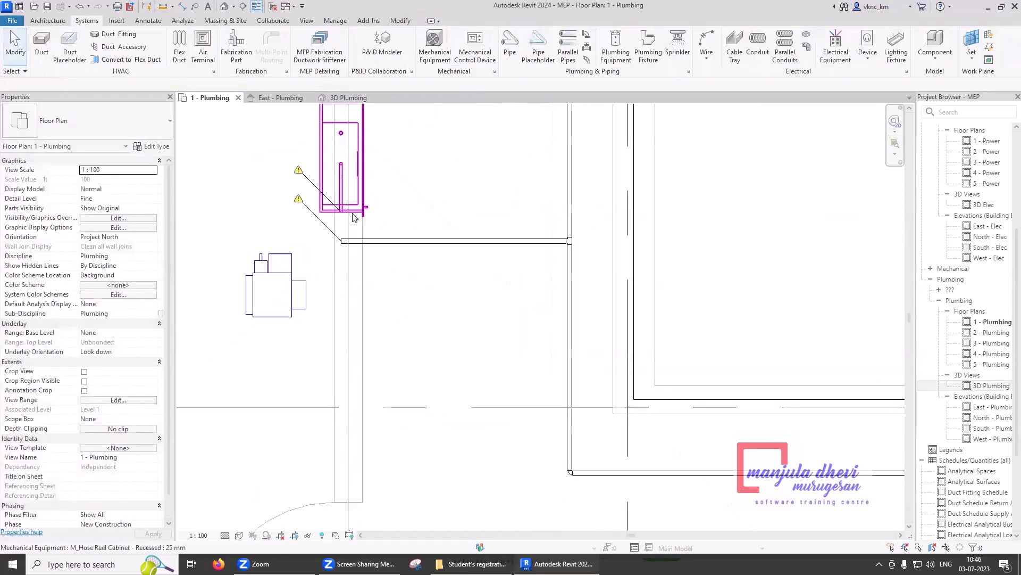
click(526, 51)
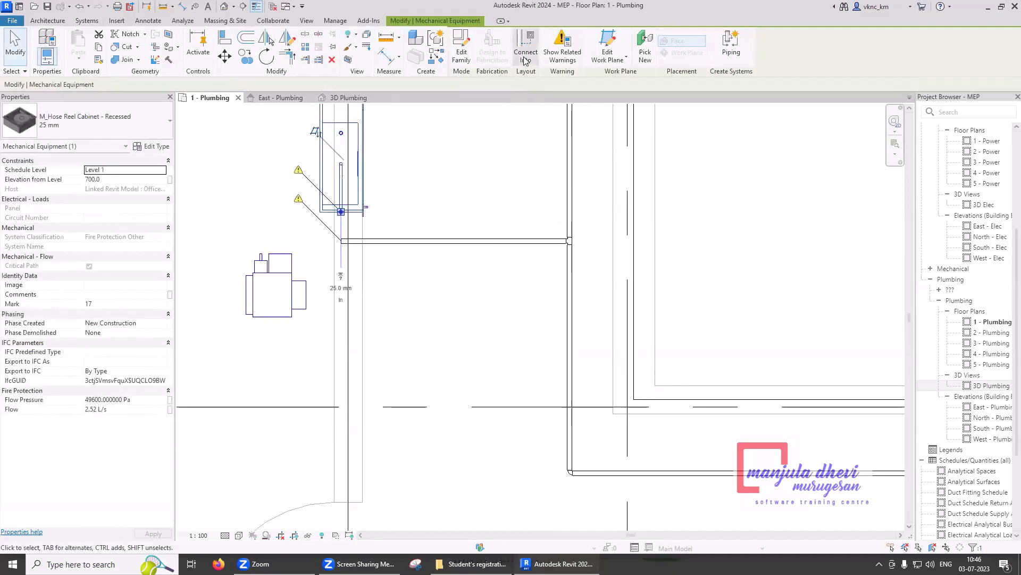
click(351, 243)
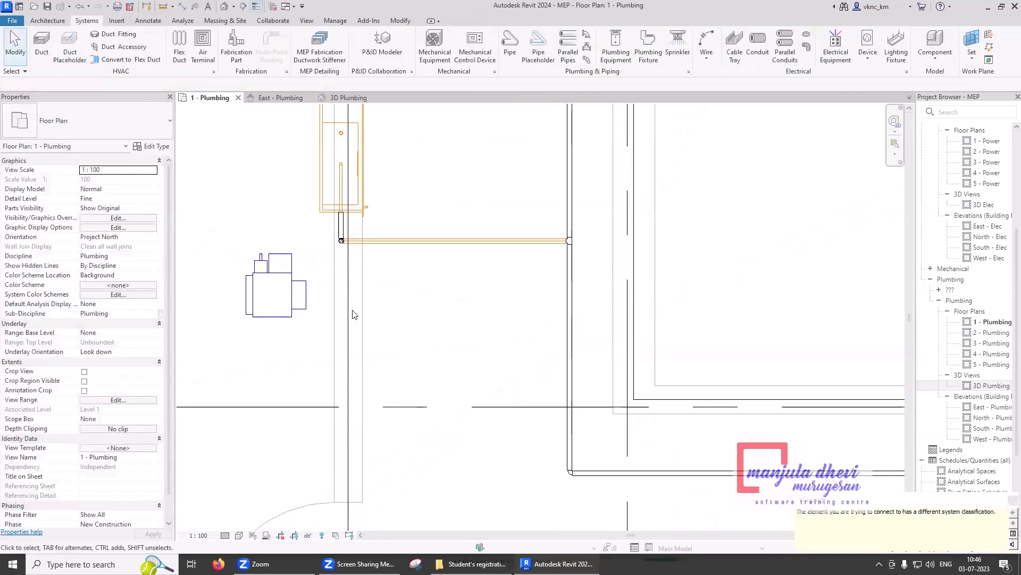
click(356, 99)
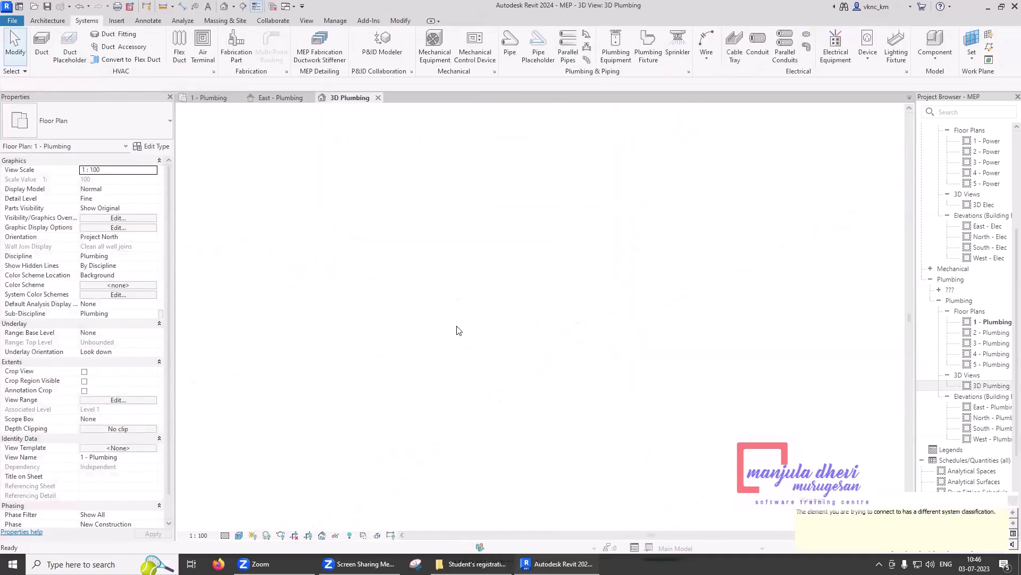
Return to the 1 - Plumbing floor plan after the classification-mismatch warning
scroll(456, 330, down, 2)
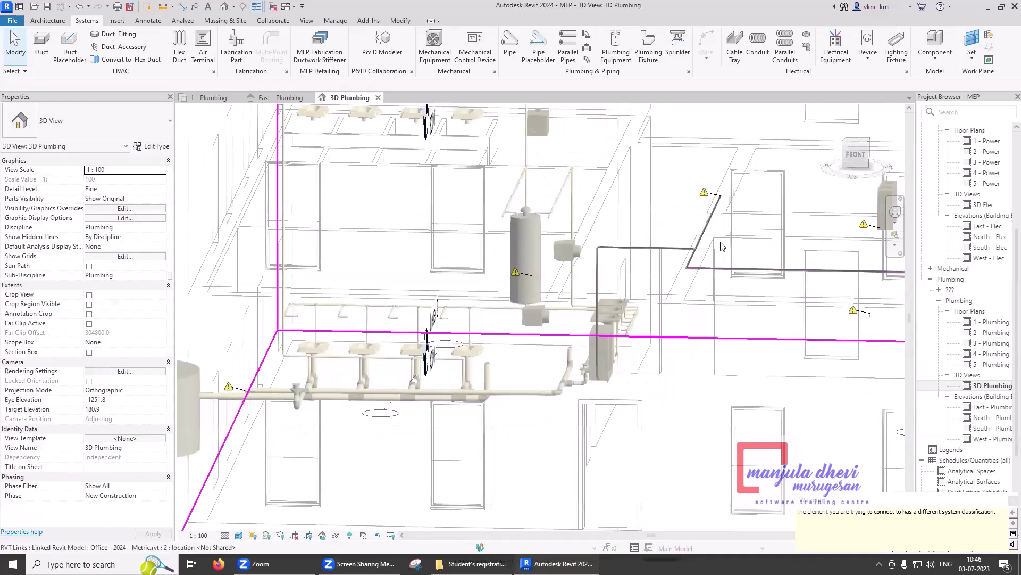
scroll(596, 291, up, 2)
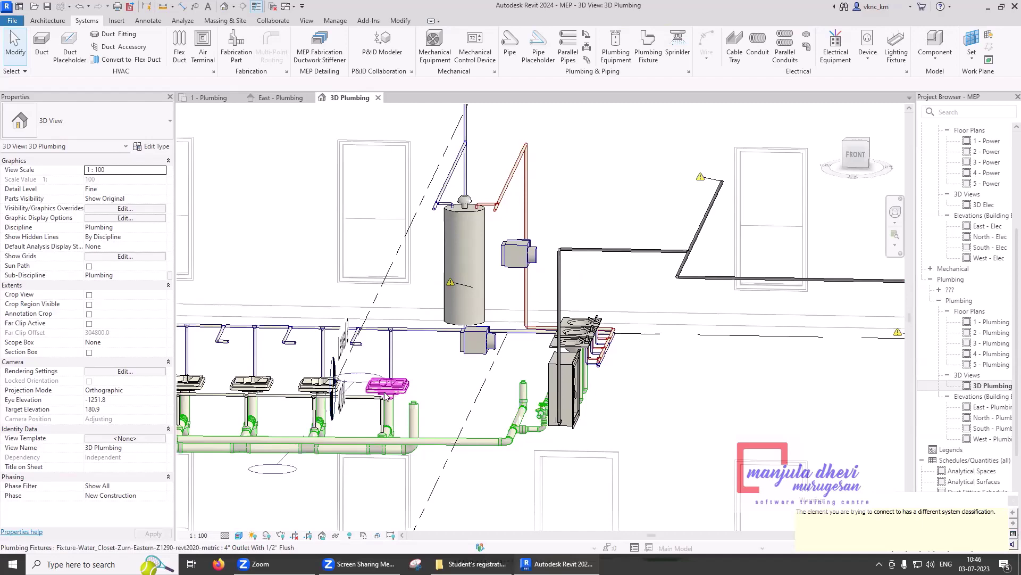
click(213, 100)
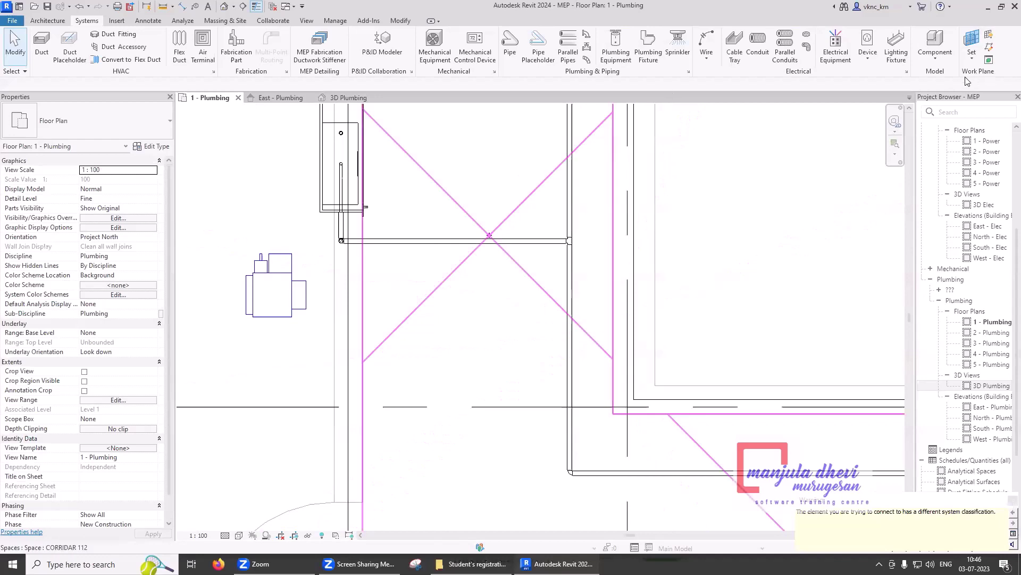
Preview the flush plate and projecting inlet families in the Fire Protection Connections folder
click(935, 45)
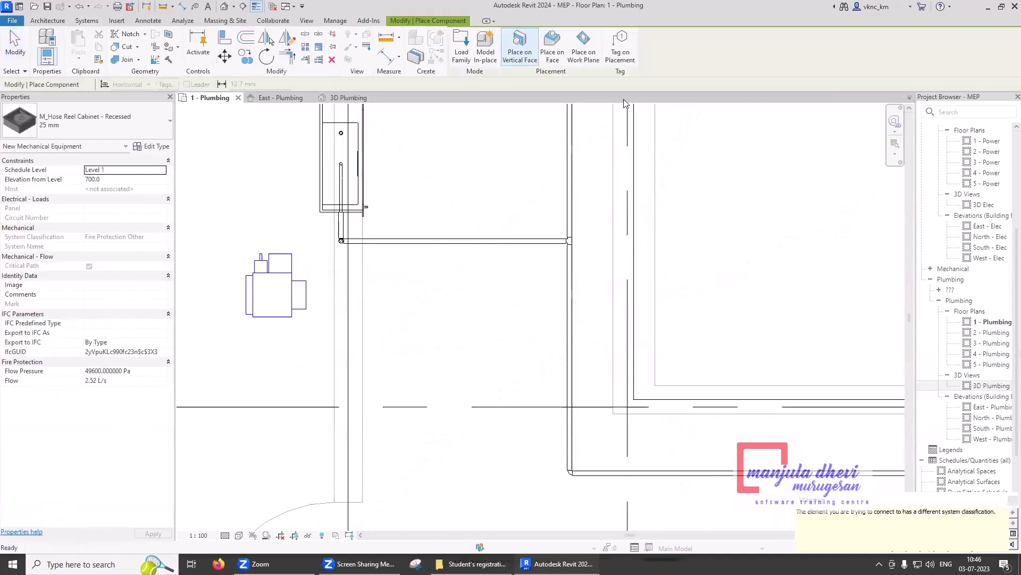
click(469, 60)
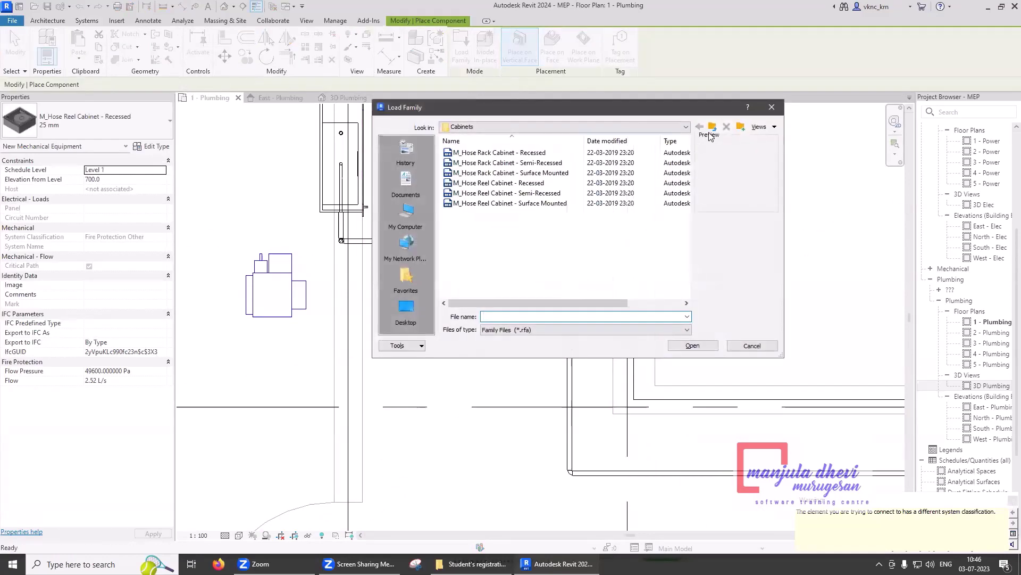
click(713, 127)
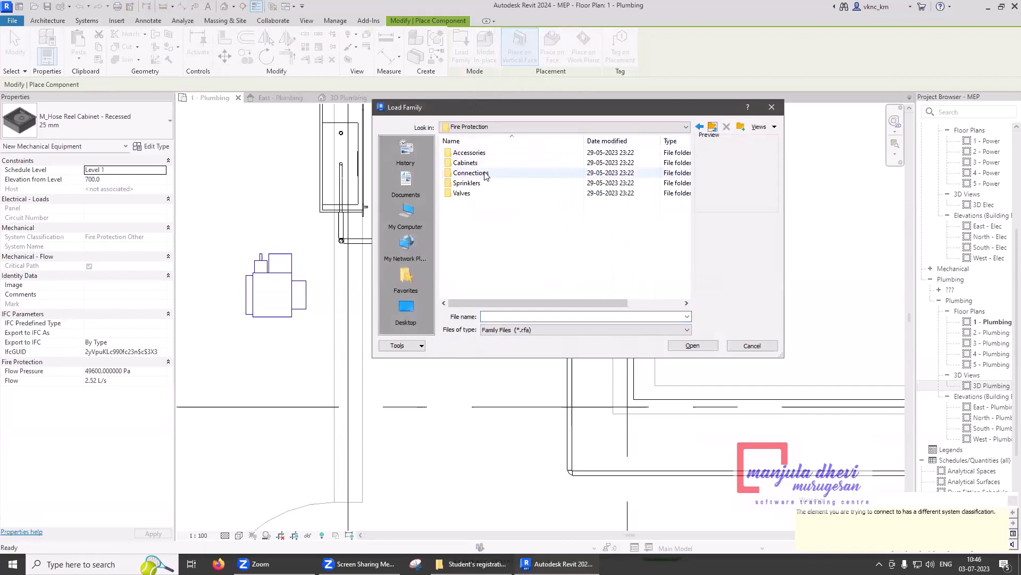
double_click(485, 173)
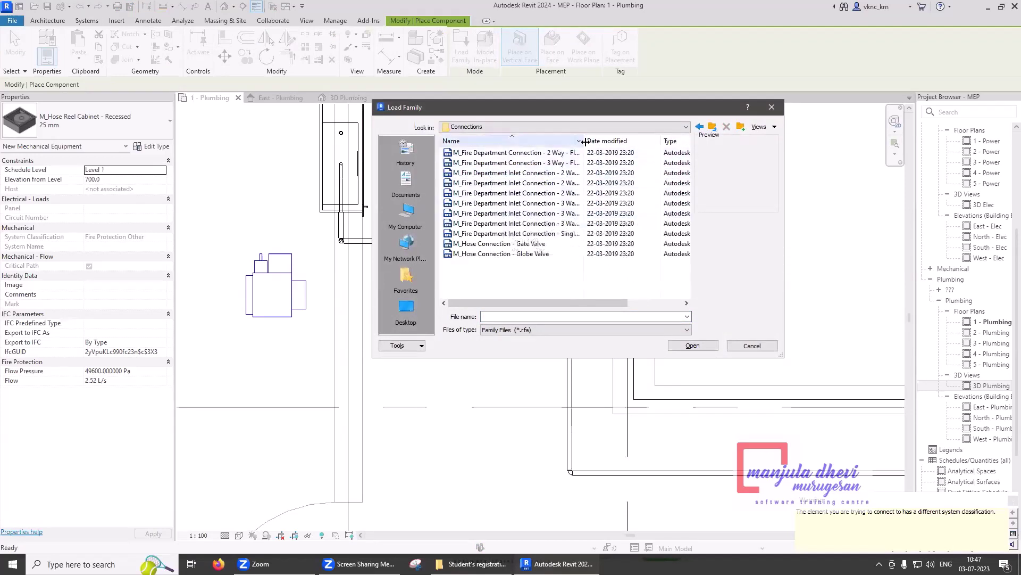
drag(585, 141, 625, 140)
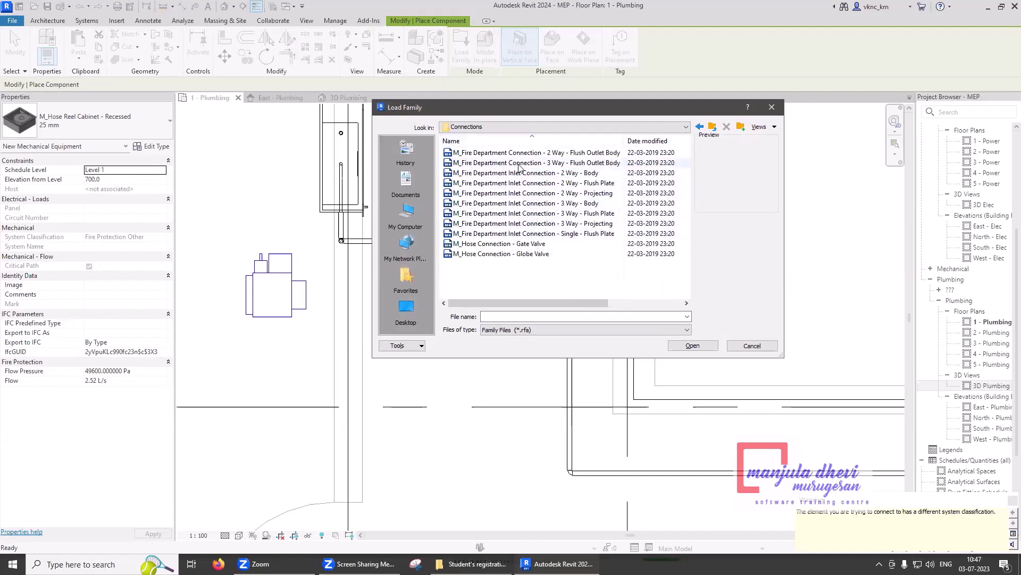
click(519, 234)
click(523, 223)
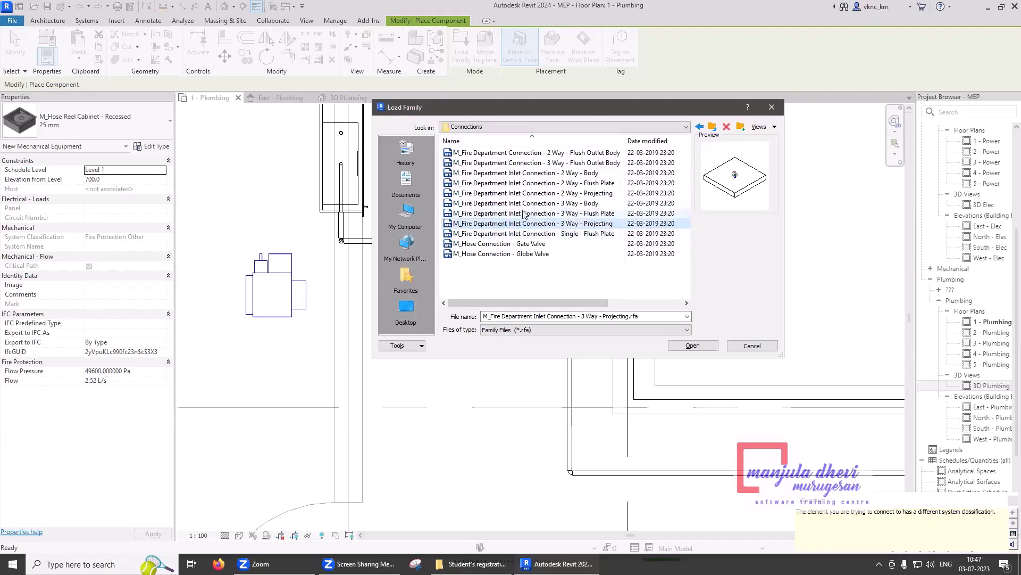
click(524, 214)
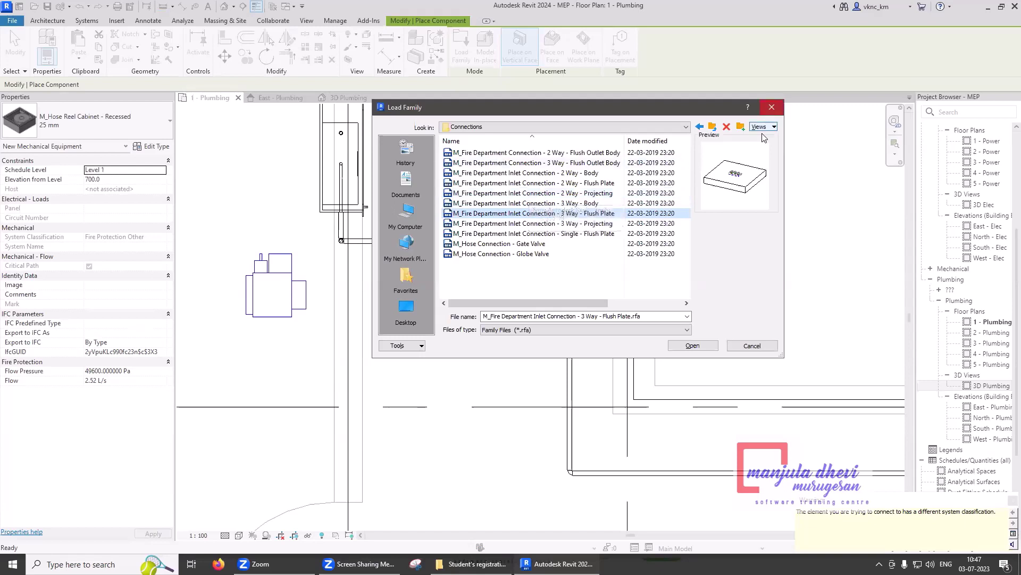
Browse the Fire Protection Sprinklers and Valves folders, previewing M_Dry Pipe Valve
click(716, 128)
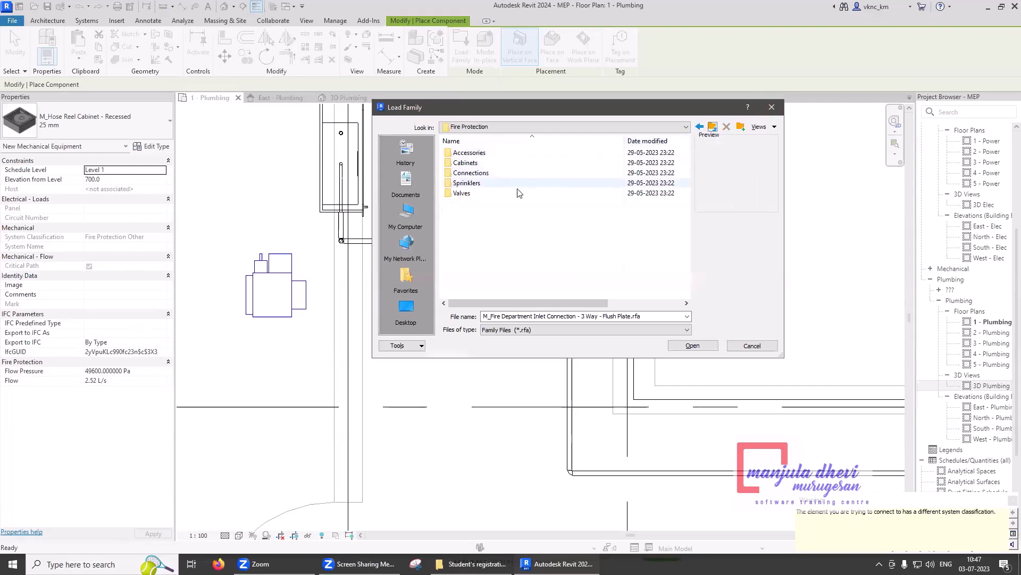
double_click(495, 184)
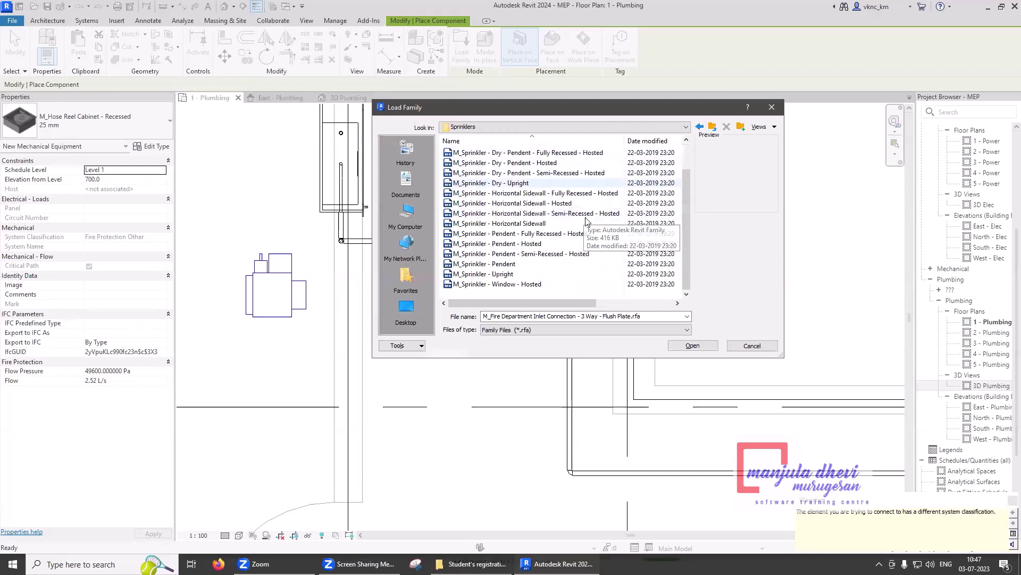
scroll(586, 220, down, 1)
scroll(587, 221, up, 1)
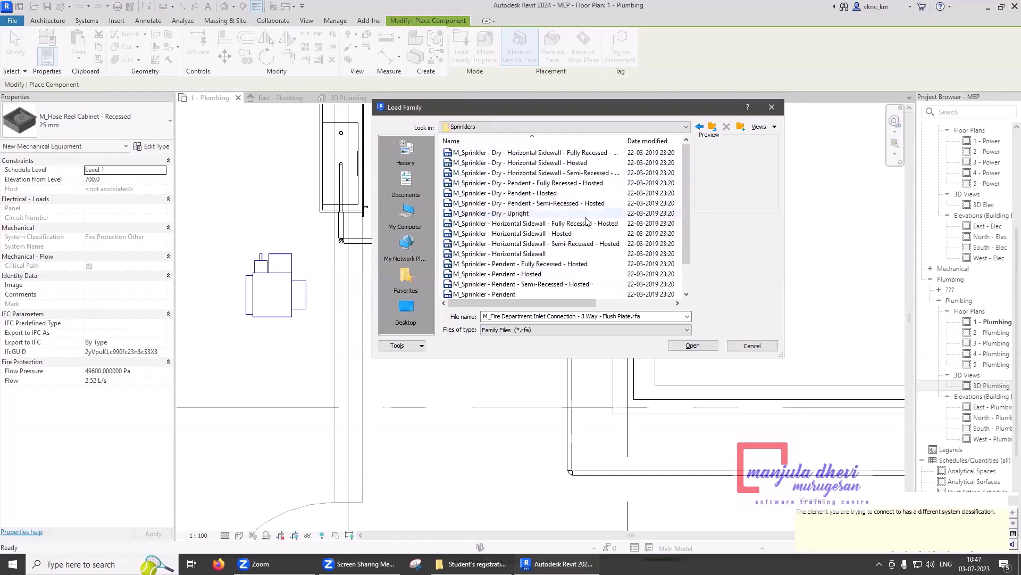
click(712, 126)
double_click(501, 193)
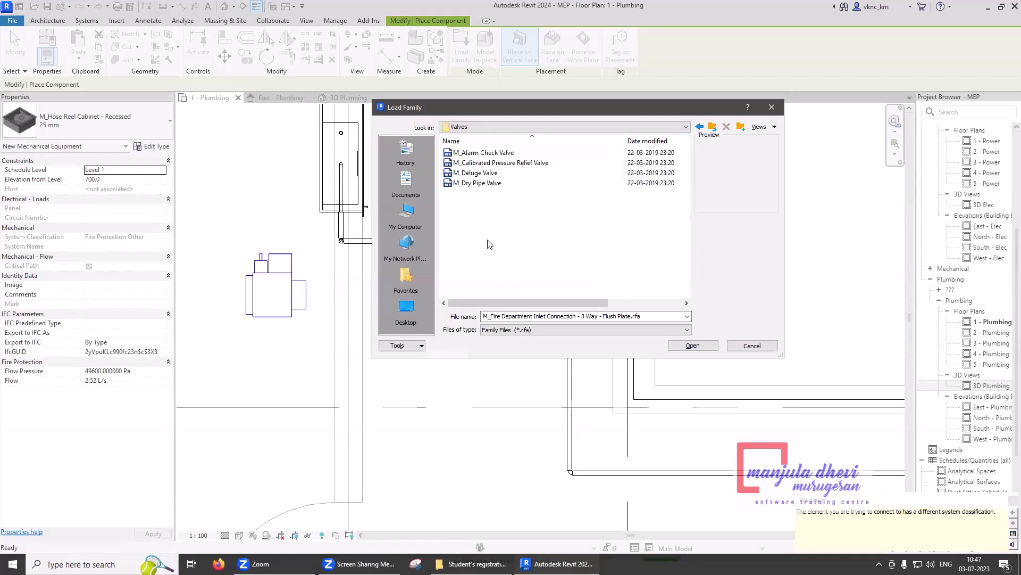
click(495, 183)
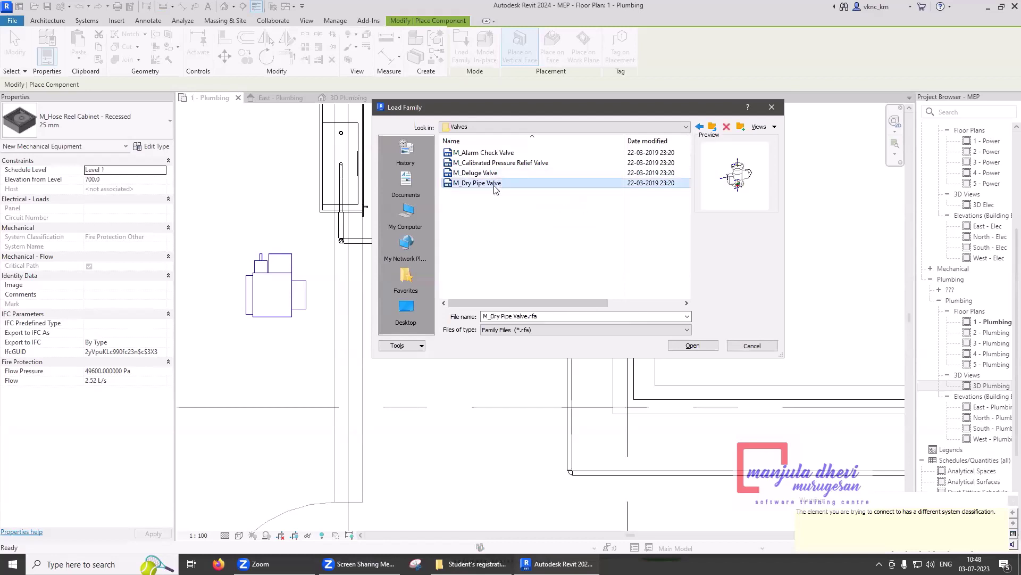
Select M_Y Strainer - 6-100 mm - Threaded in the Pipe > Accessories folder
click(713, 126)
click(714, 126)
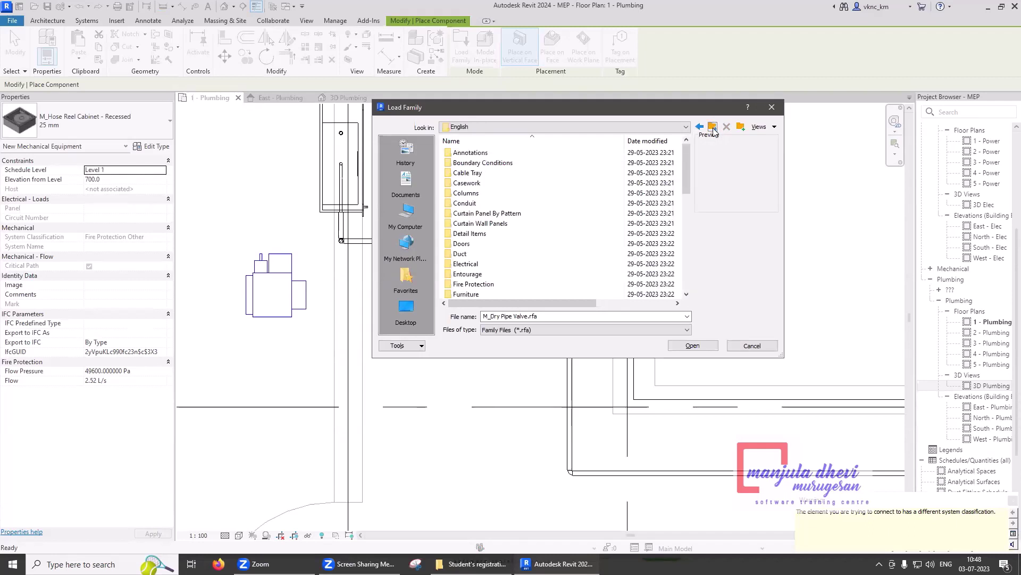
scroll(579, 222, down, 4)
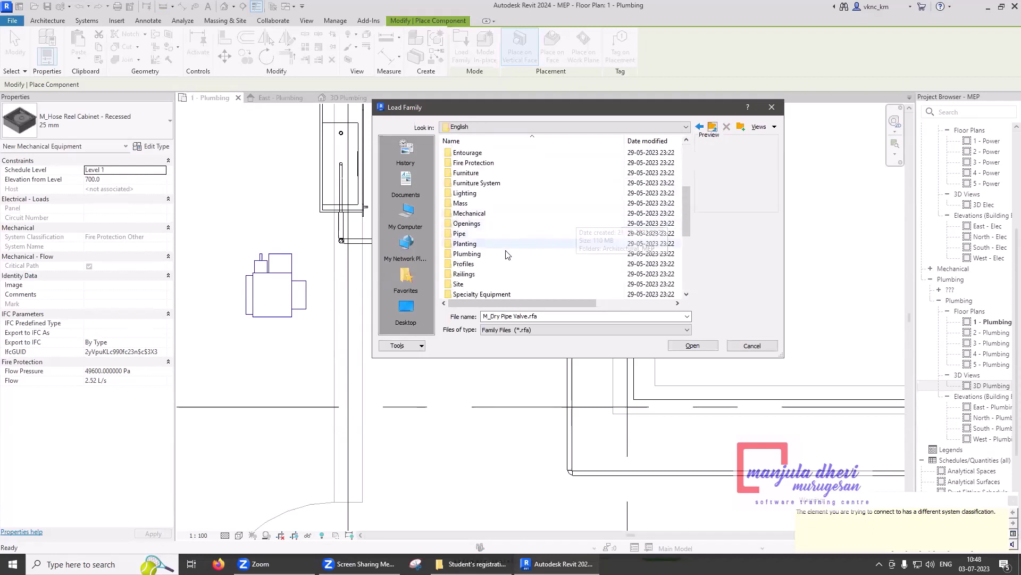
double_click(471, 234)
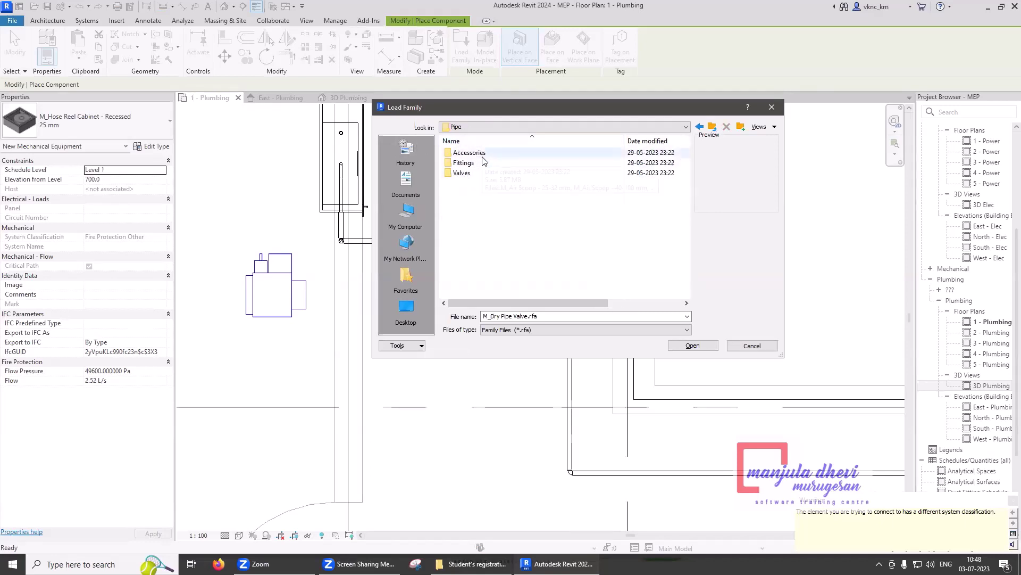
double_click(483, 155)
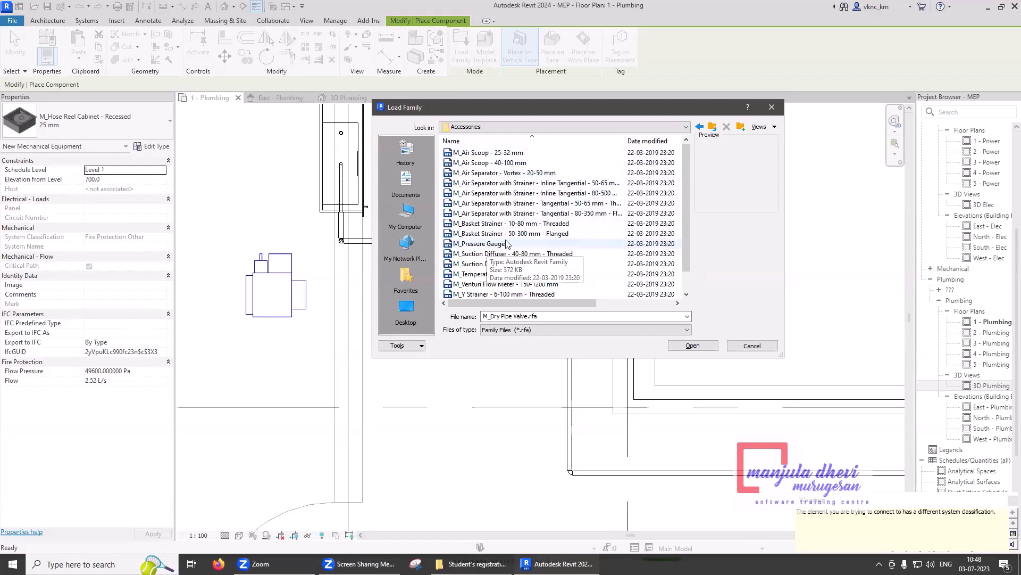
click(512, 294)
Place the threaded Y strainer inline on the horizontal pipe, then reopen Load Family
click(693, 345)
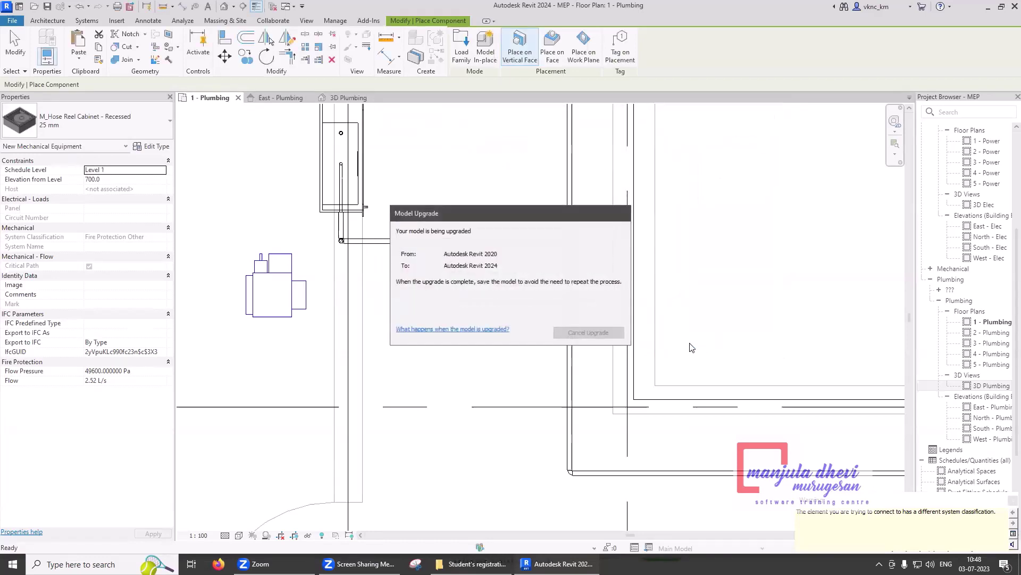
scroll(463, 247, up, 2)
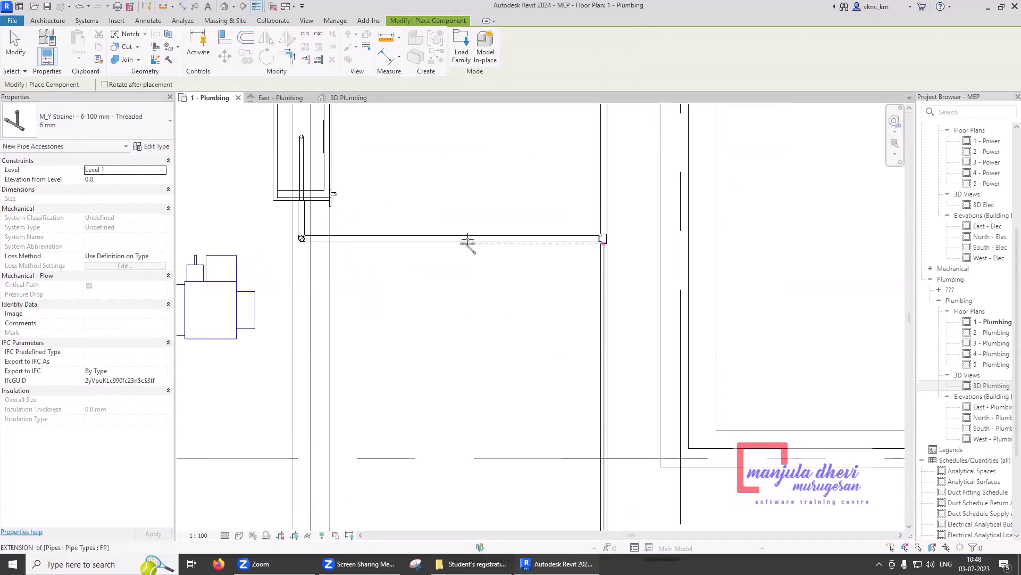
click(468, 239)
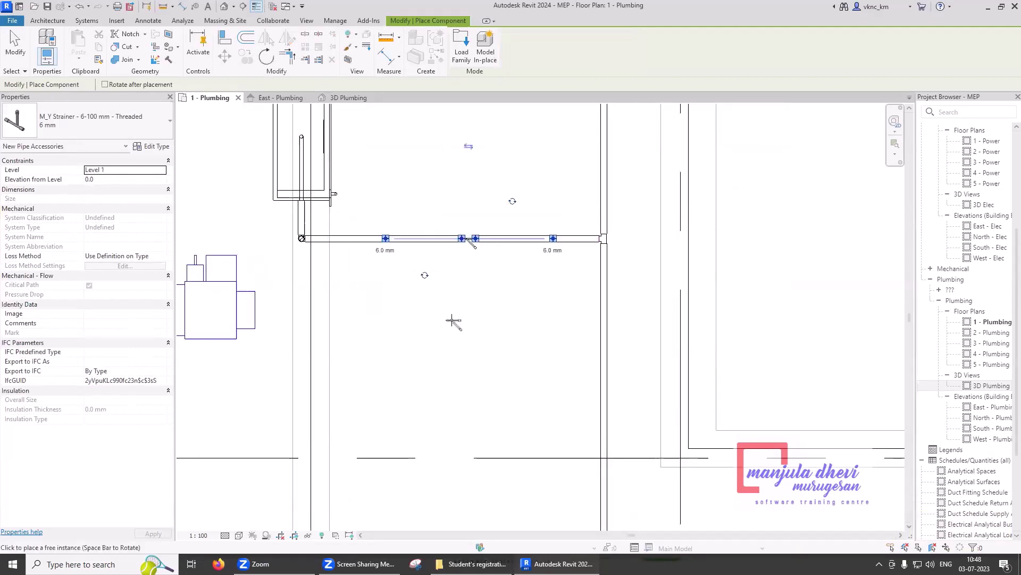
scroll(454, 259, up, 3)
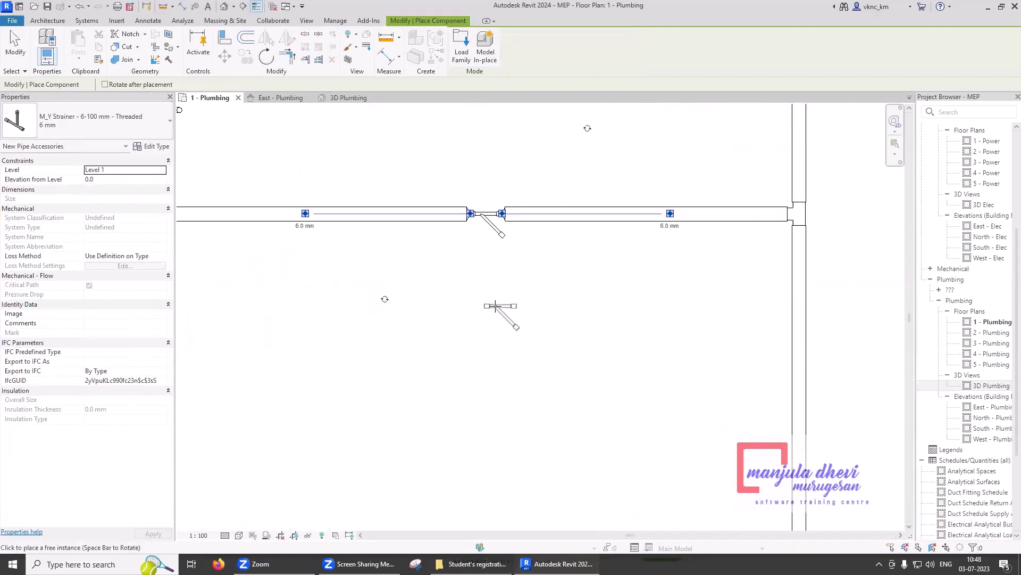
key(Escape)
key(Escape)
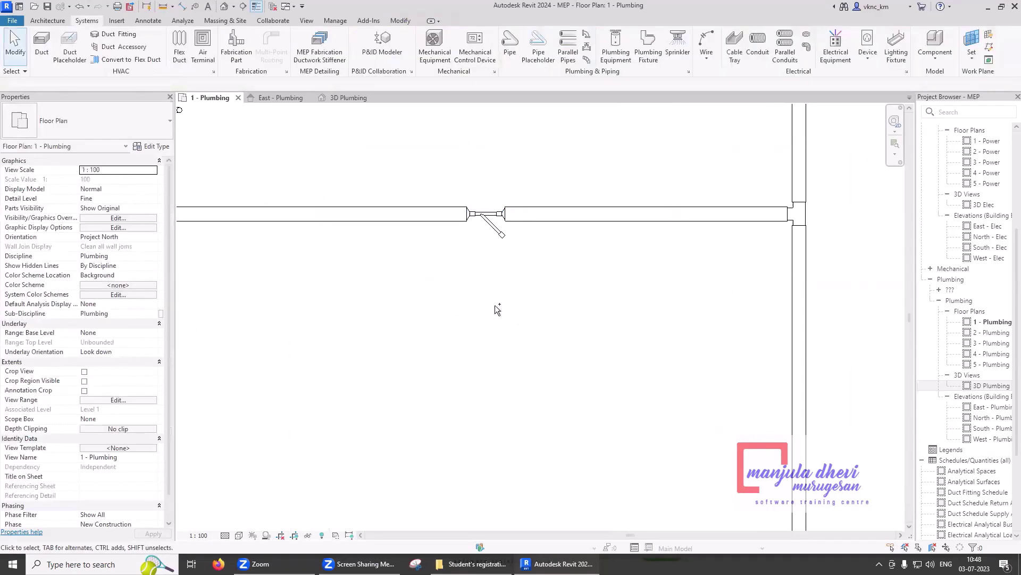
scroll(495, 304, down, 3)
click(935, 42)
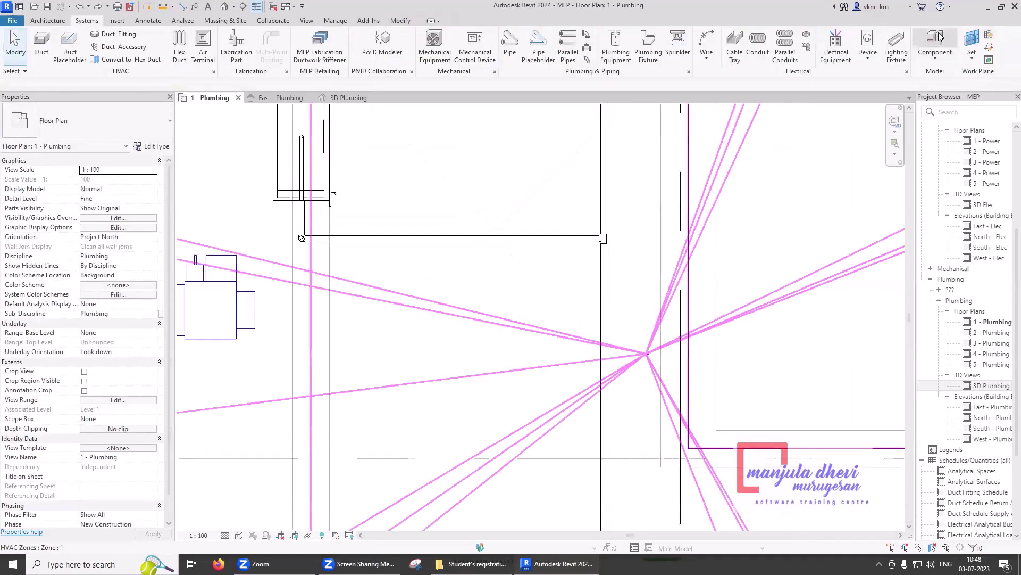
click(461, 45)
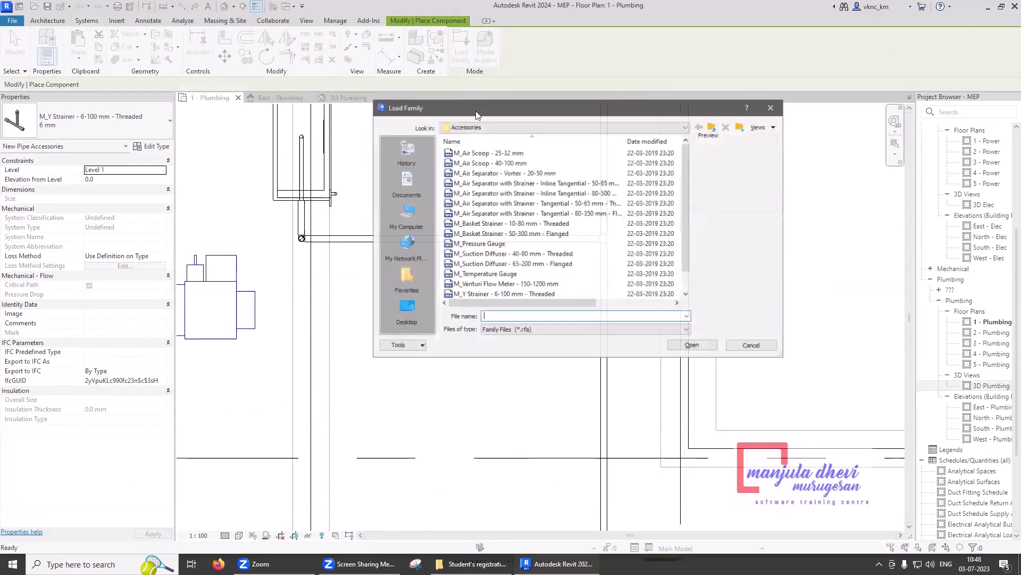
Browse Pipe > Fittings > PVC > Sch 40 > Socket-Type > DWV folders and back up
click(712, 128)
double_click(512, 163)
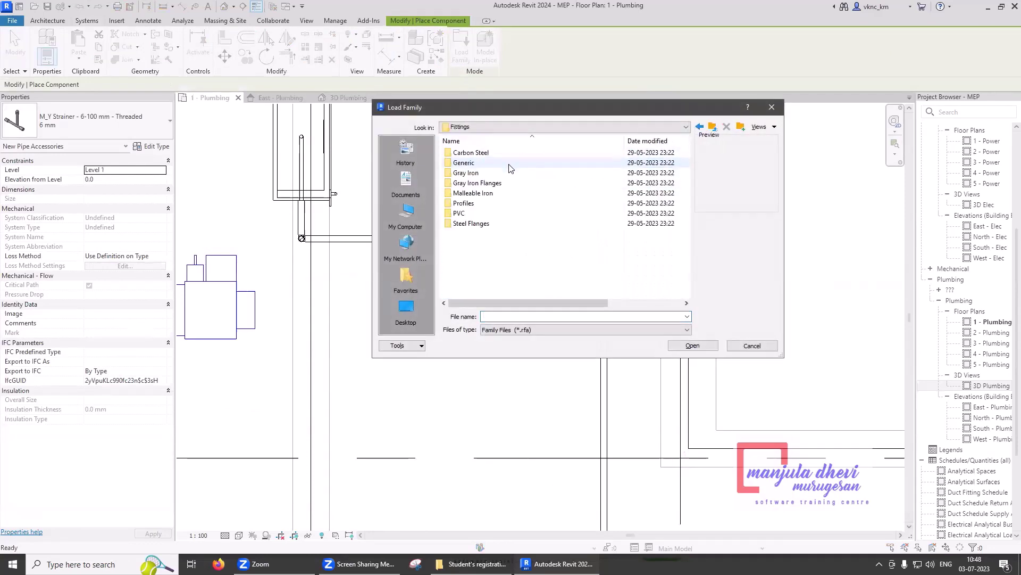
double_click(460, 212)
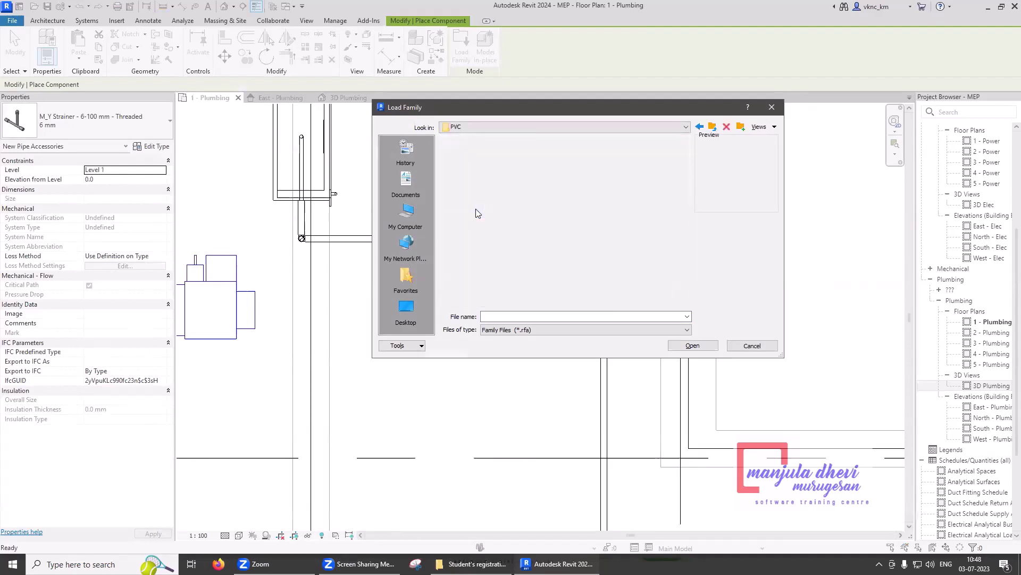
double_click(475, 153)
double_click(475, 153)
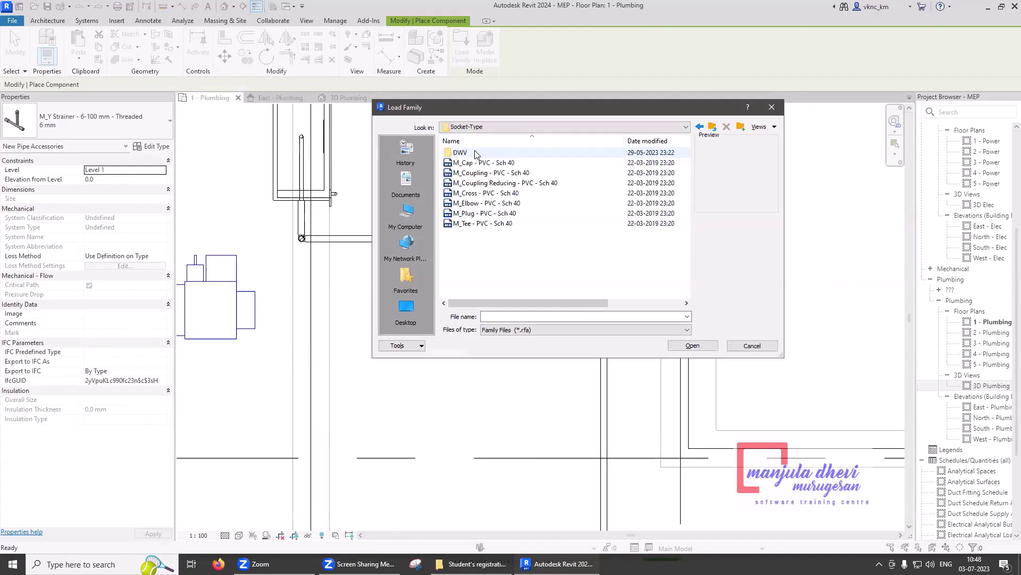
double_click(475, 154)
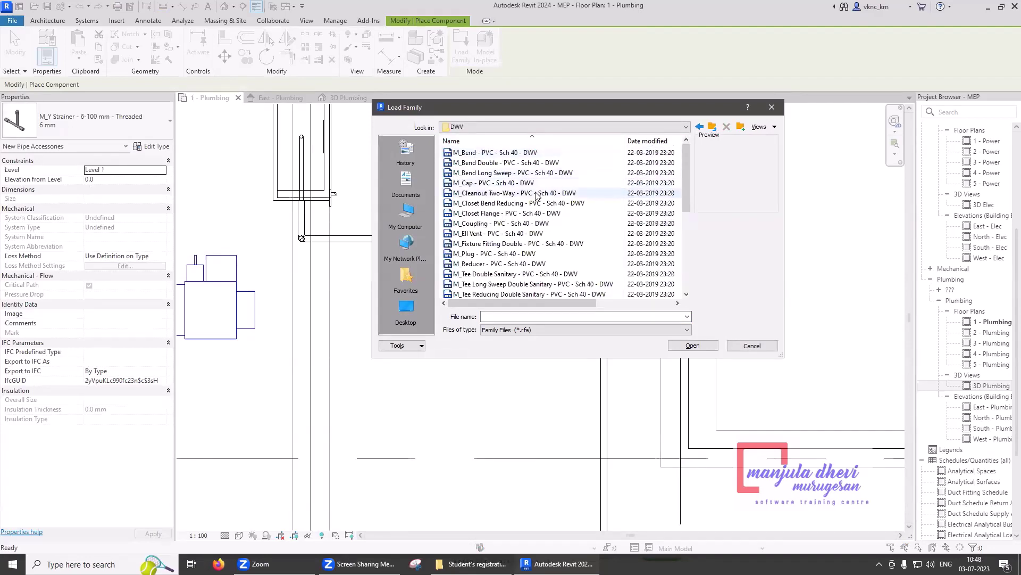
scroll(536, 197, down, 4)
scroll(536, 196, down, 1)
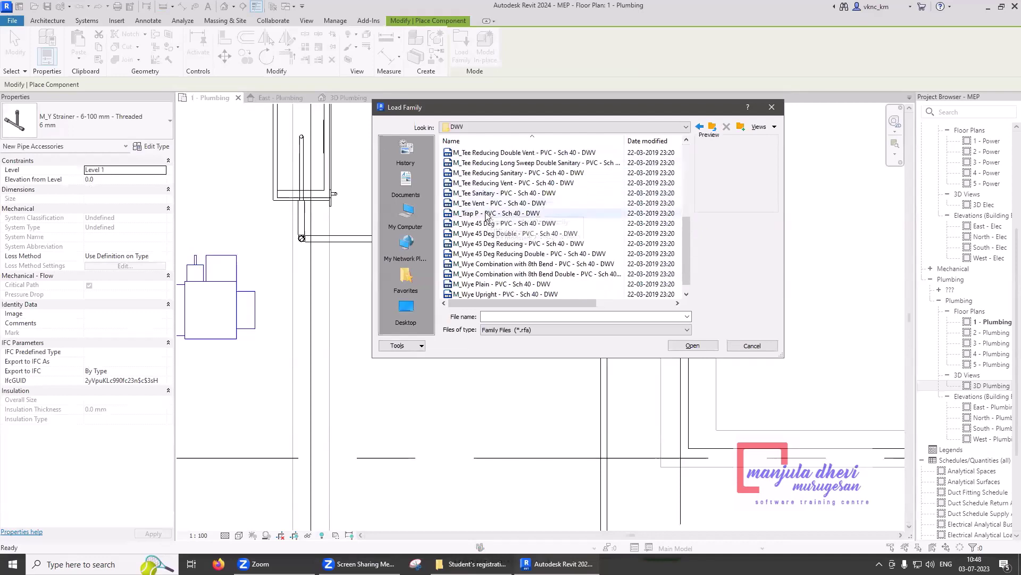
click(715, 130)
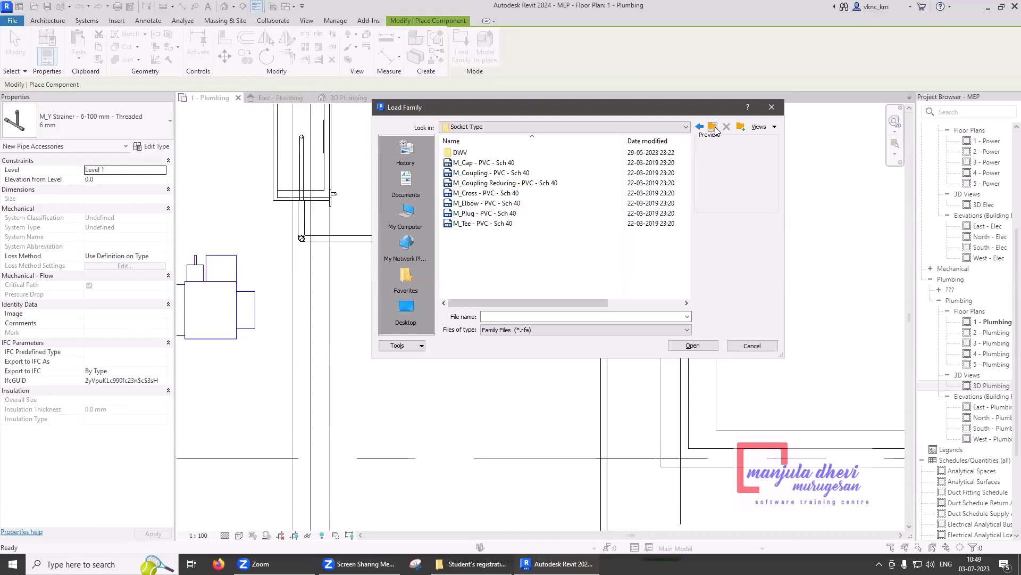
click(713, 128)
click(713, 127)
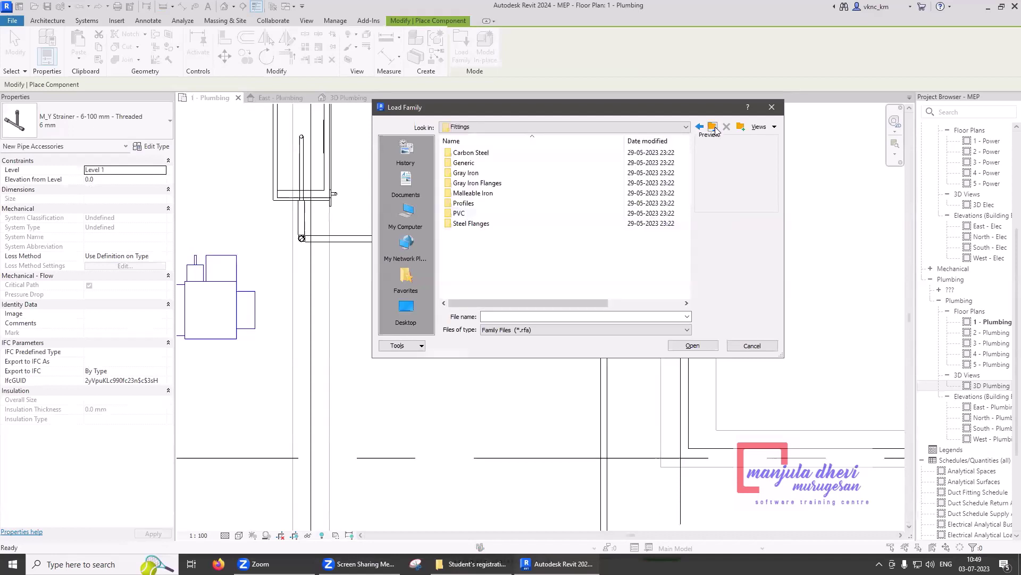
click(715, 129)
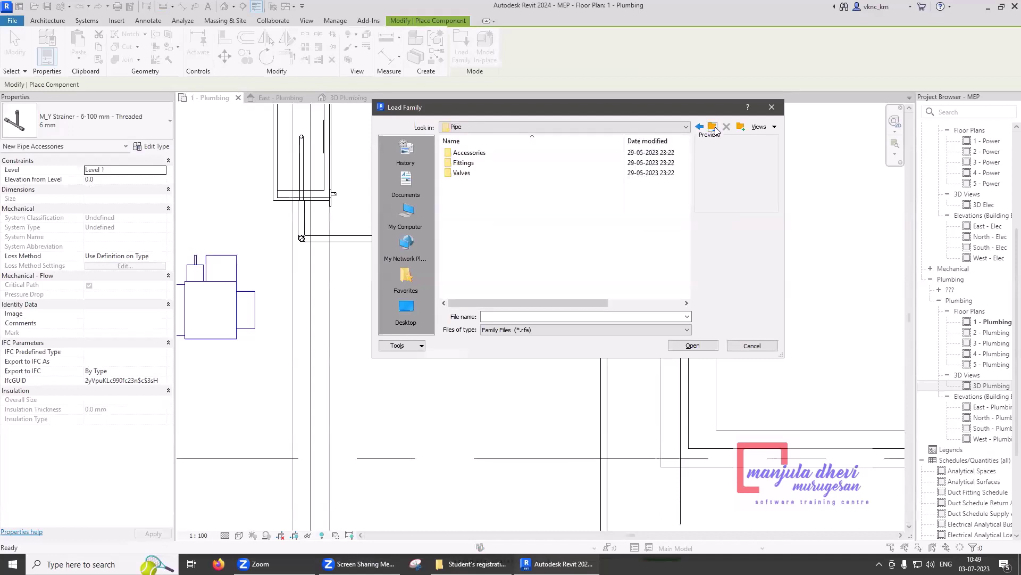
Load M_Globe Valve - 10-50 mm - Threaded from Pipe > Valves > Globe Valves
double_click(484, 173)
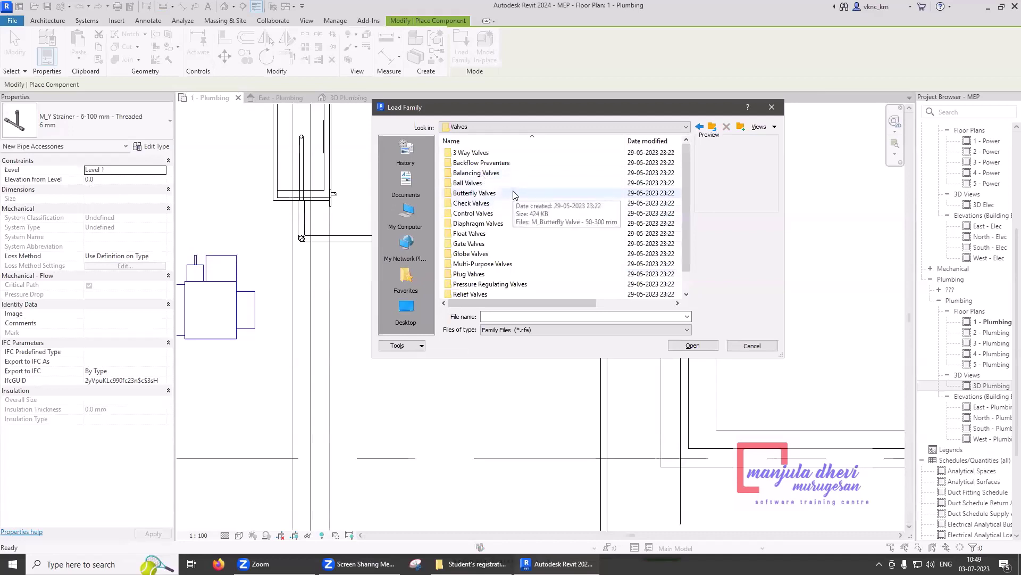
double_click(487, 253)
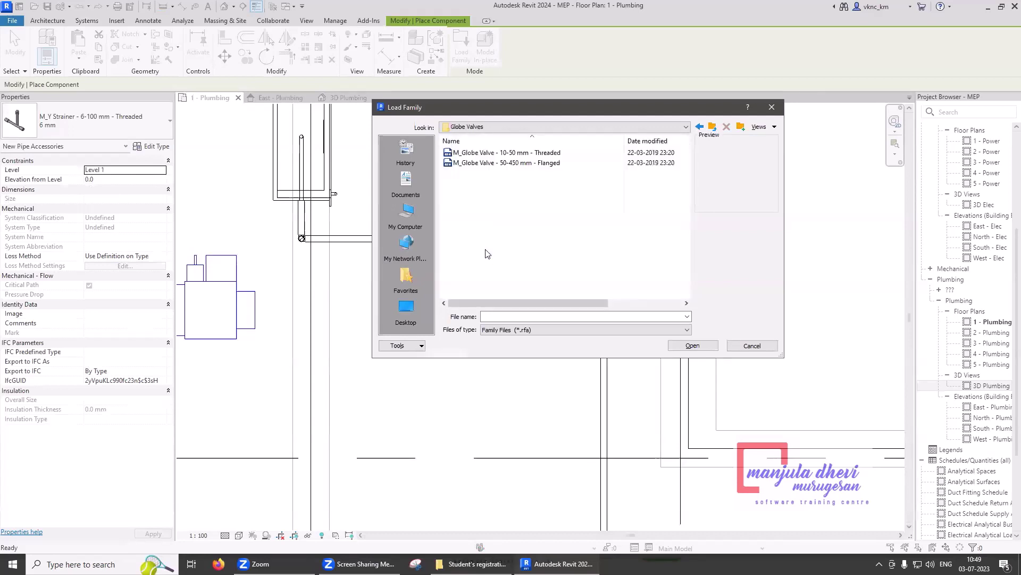
click(494, 154)
click(692, 345)
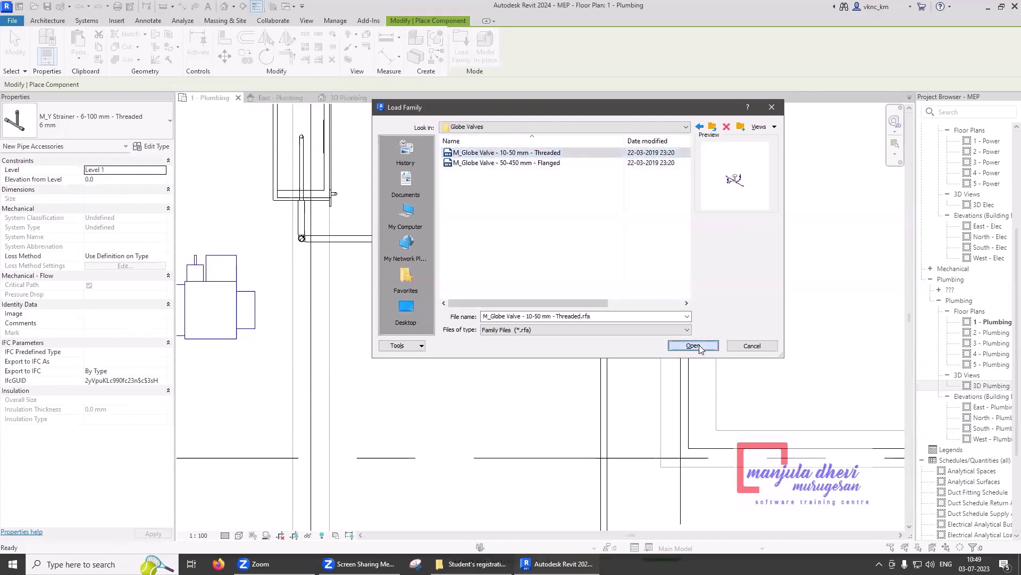
Place a threaded globe valve on the pipe beside the water heater
scroll(483, 362, down, 5)
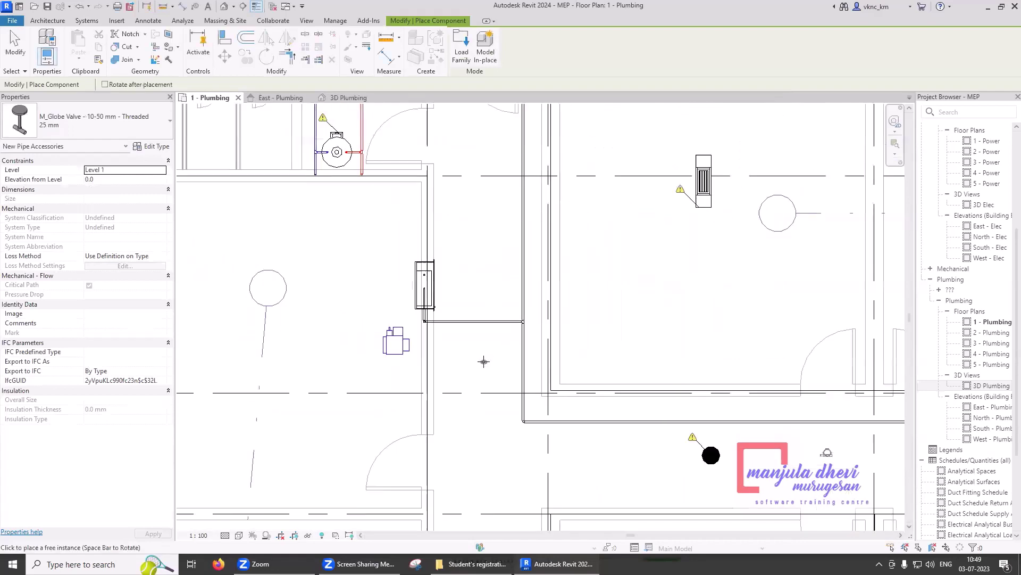
scroll(484, 362, down, 2)
scroll(404, 257, up, 6)
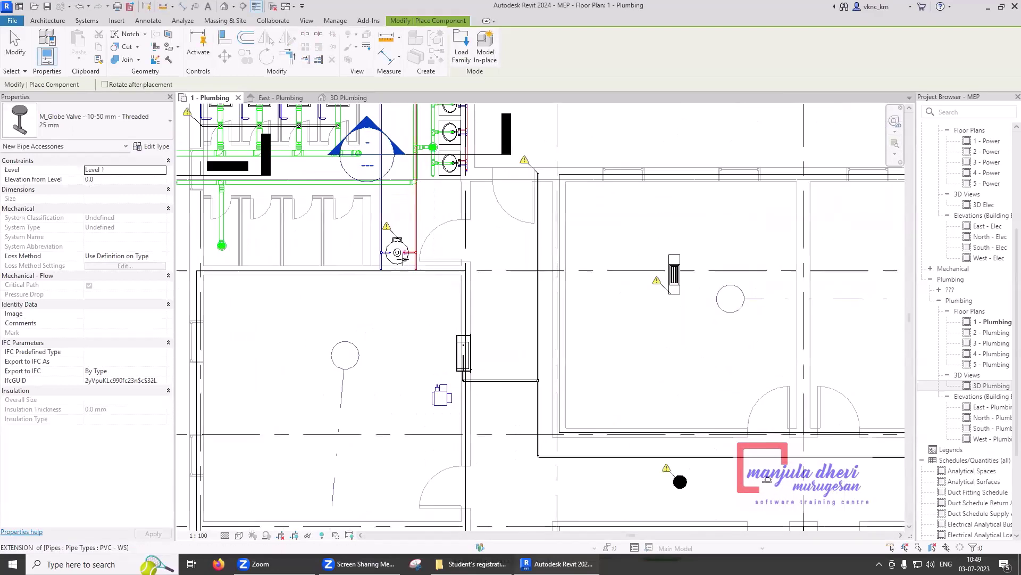
scroll(408, 257, up, 5)
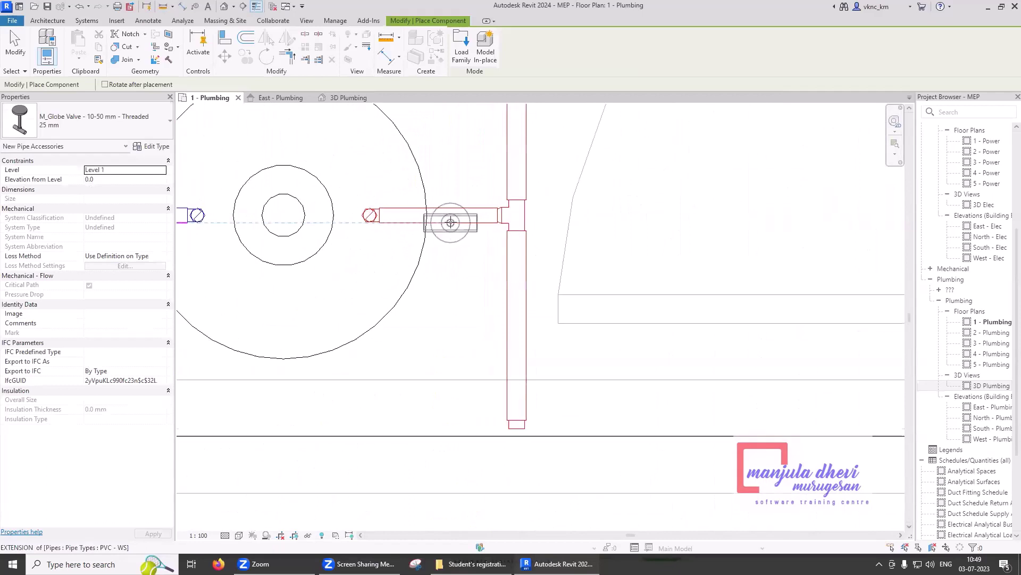
click(451, 215)
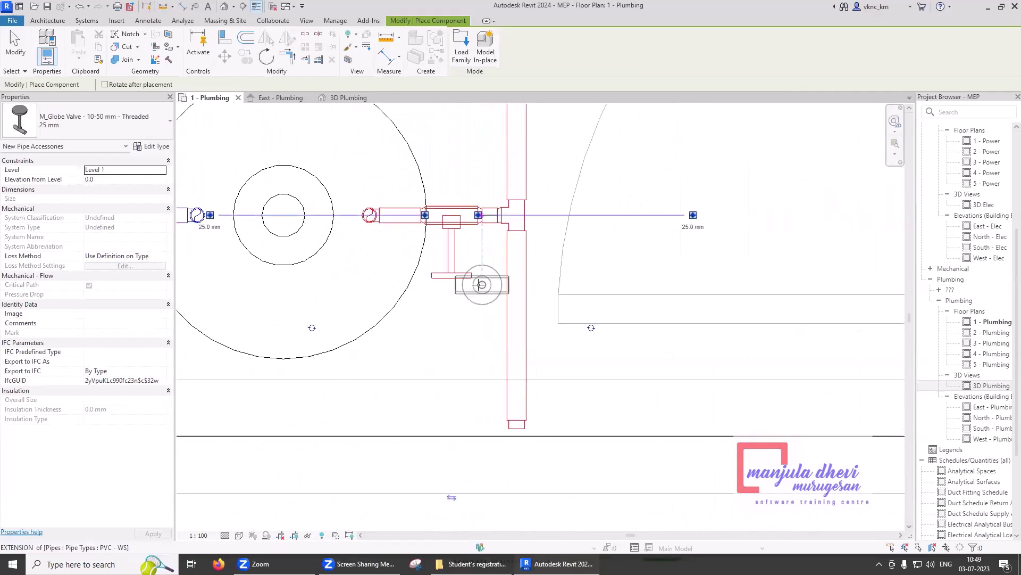
Try placing a globe valve on the sink's blue pipe, which raises a connectivity error
scroll(628, 273, down, 2)
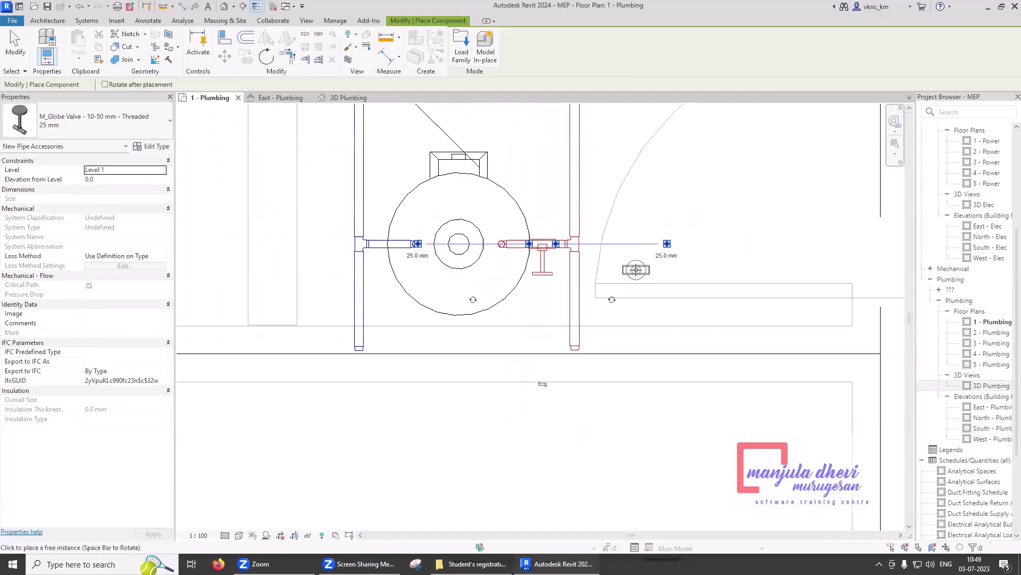
scroll(387, 244, up, 1)
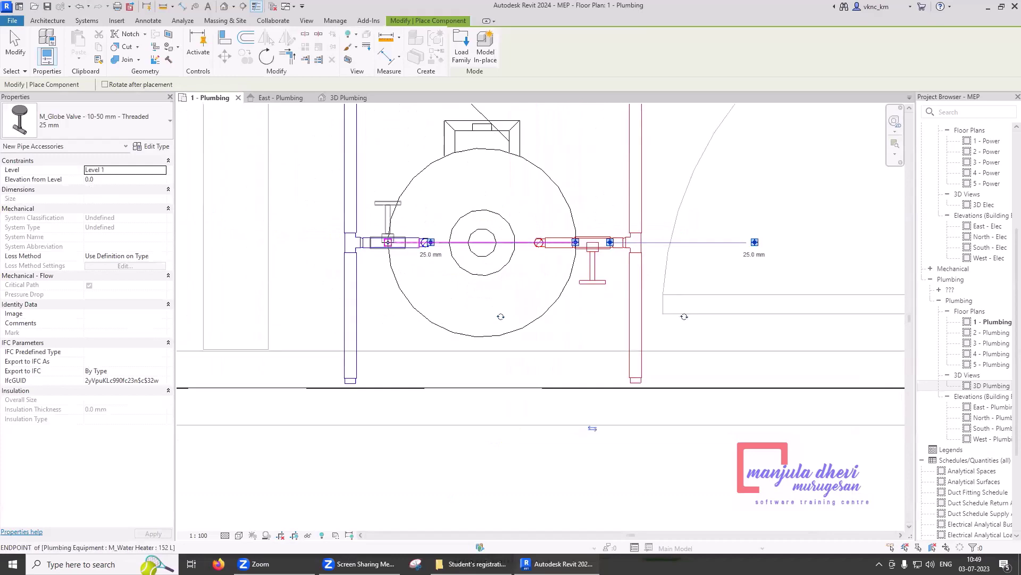
scroll(388, 243, down, 4)
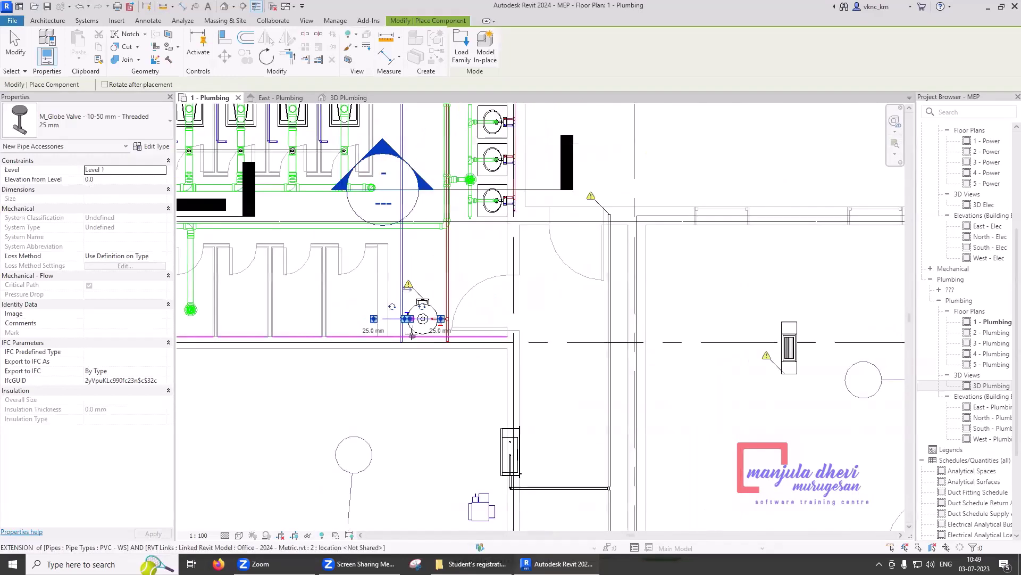
scroll(514, 202, up, 5)
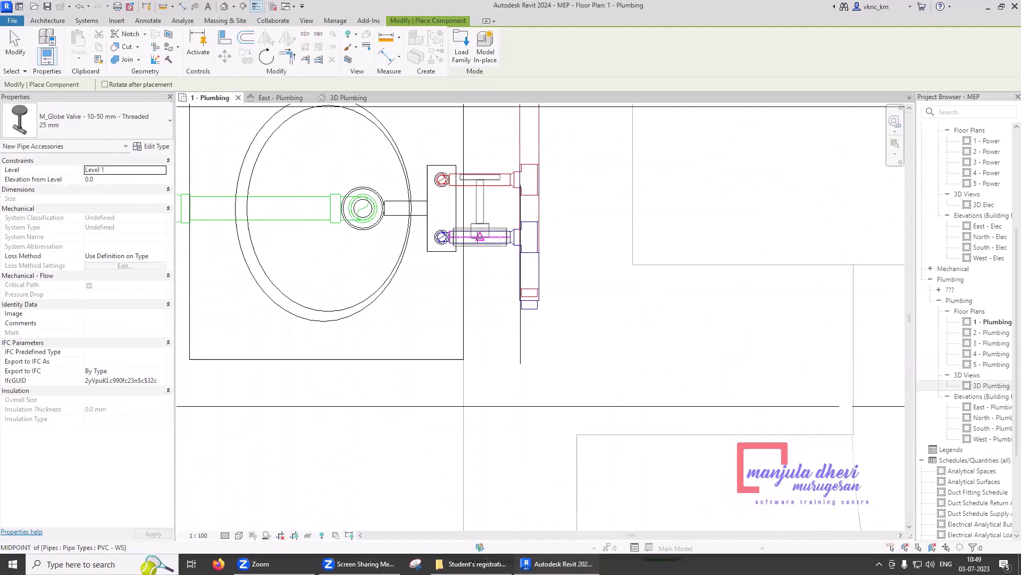
click(479, 237)
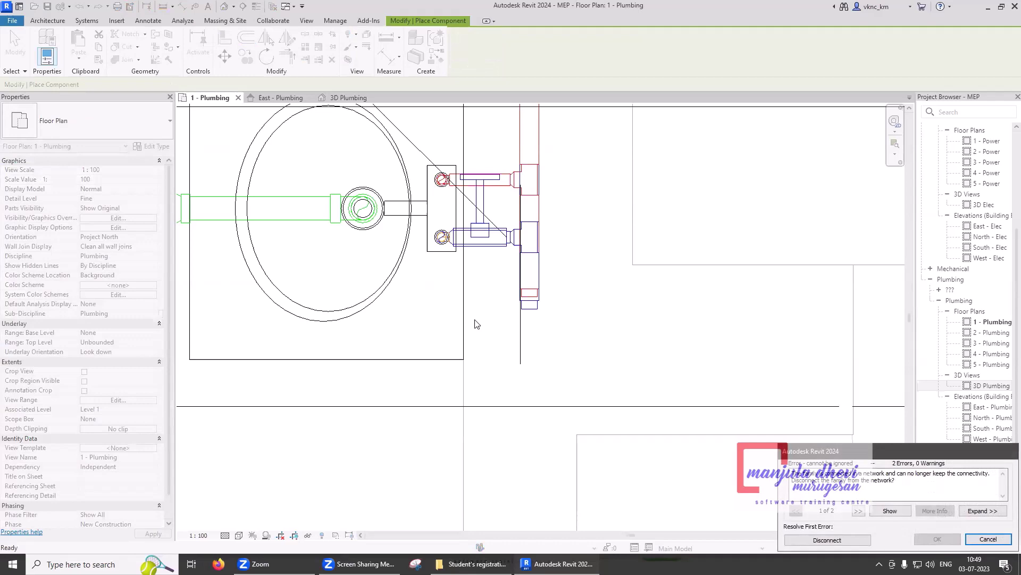
key(Escape)
key(Escape)
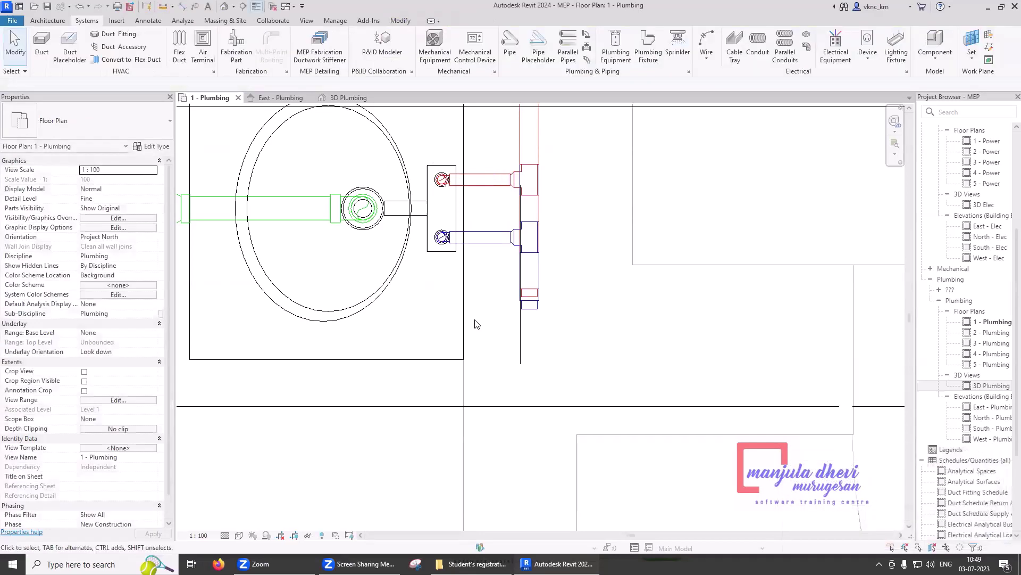
scroll(475, 322, down, 4)
scroll(524, 295, down, 4)
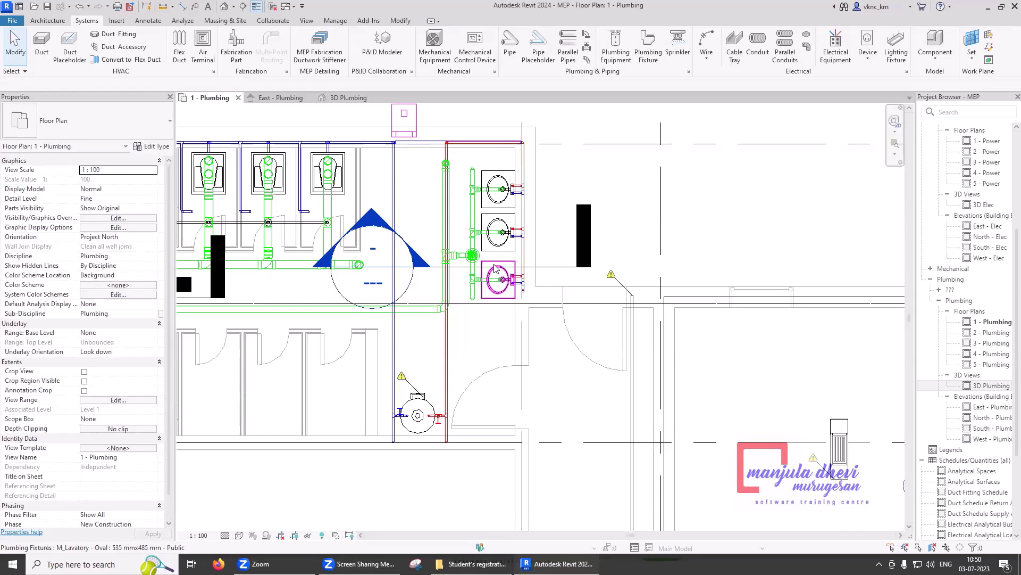
scroll(390, 190, down, 3)
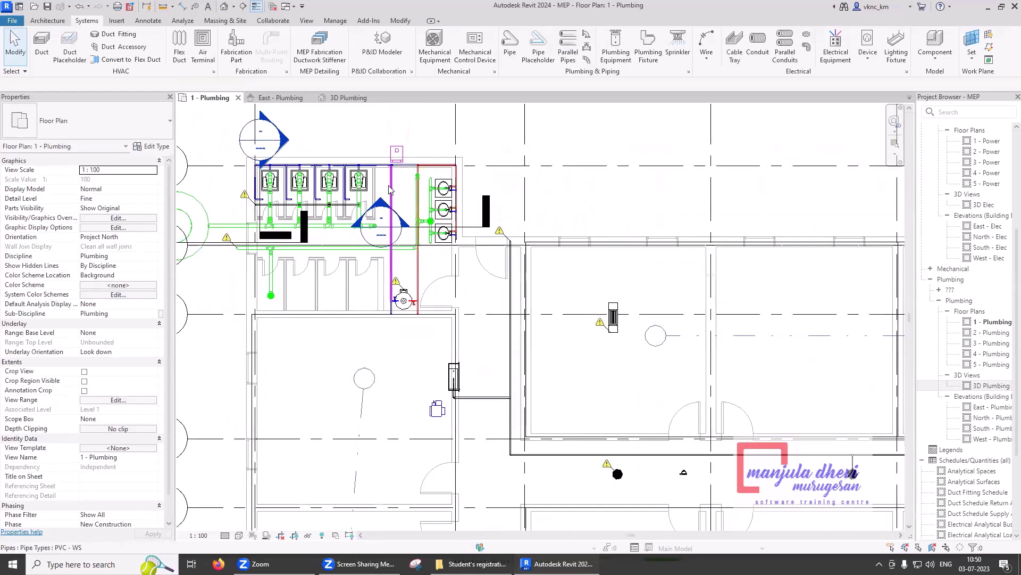
scroll(390, 190, down, 2)
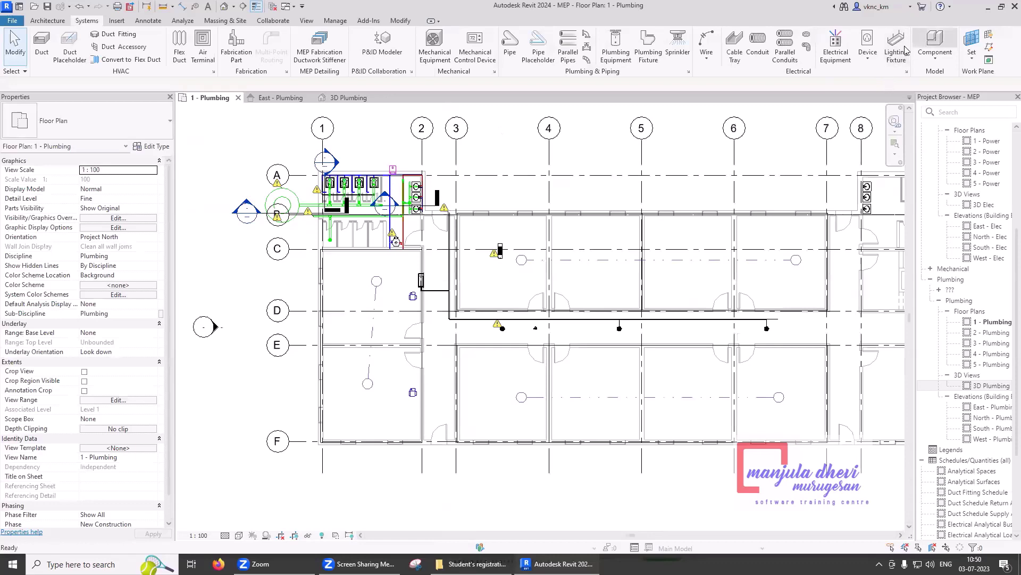
click(935, 46)
Browse Load Family up to the English library folder and cancel without loading anything
click(461, 48)
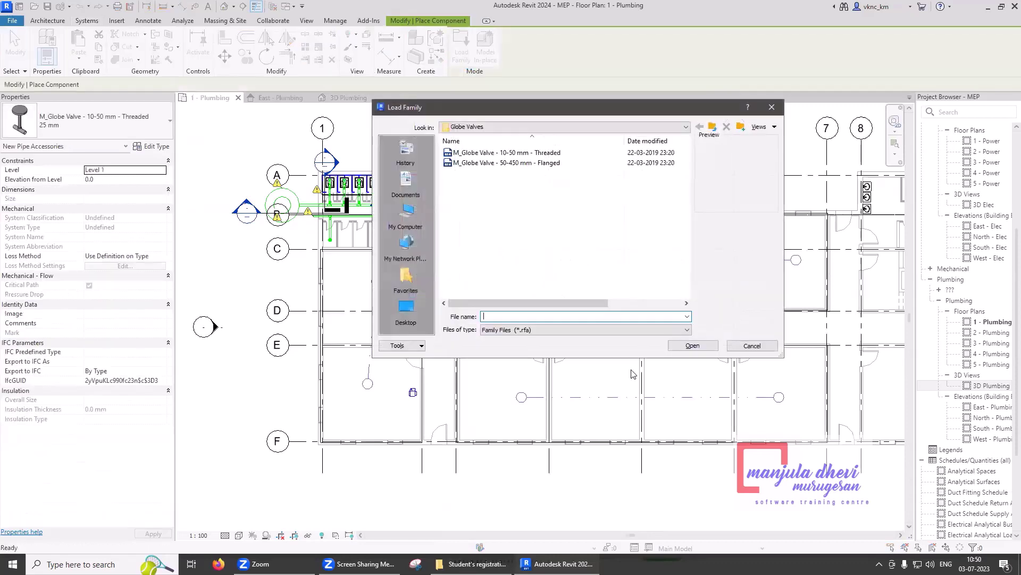
click(713, 127)
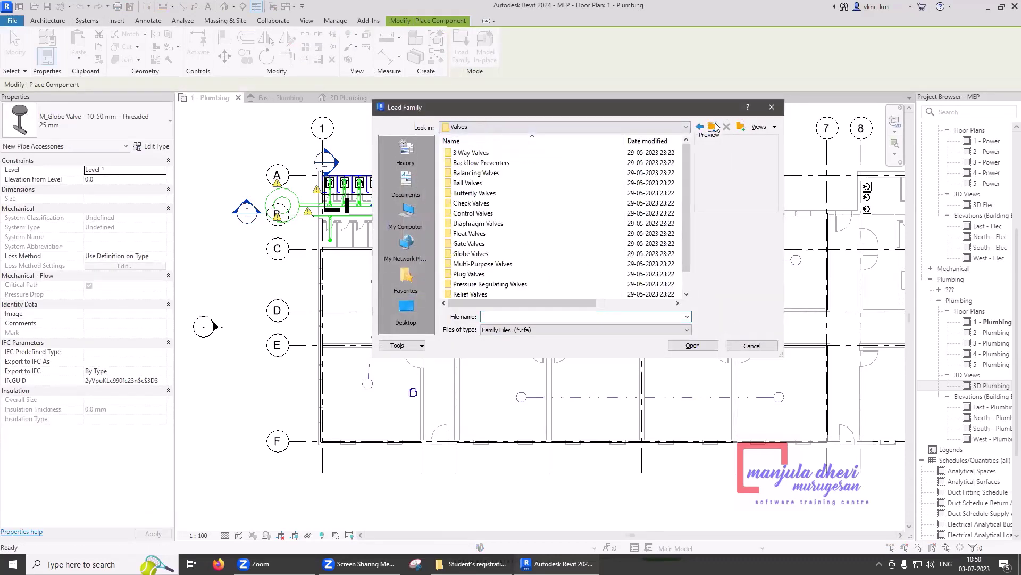
click(712, 126)
click(716, 127)
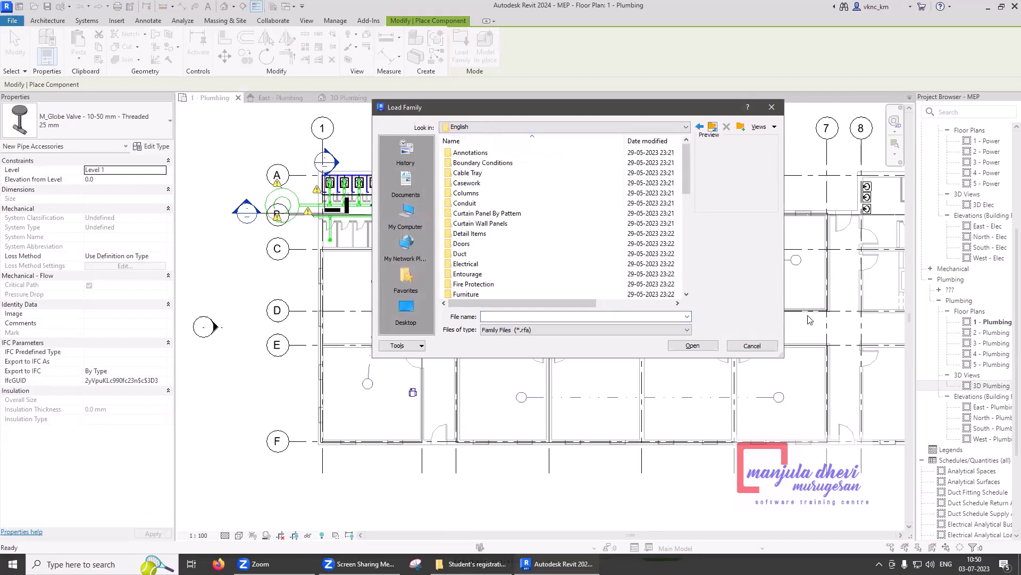
click(763, 345)
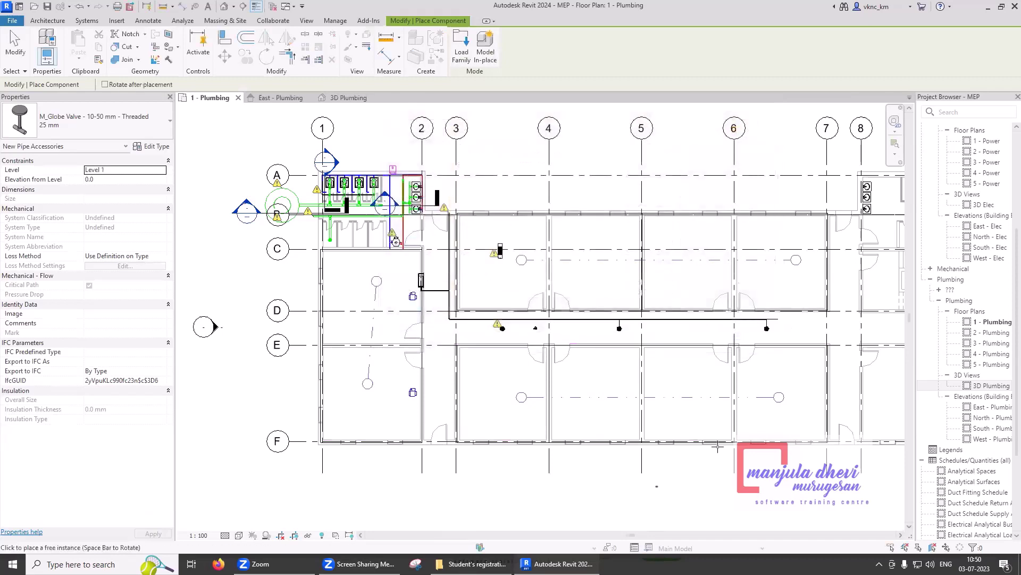